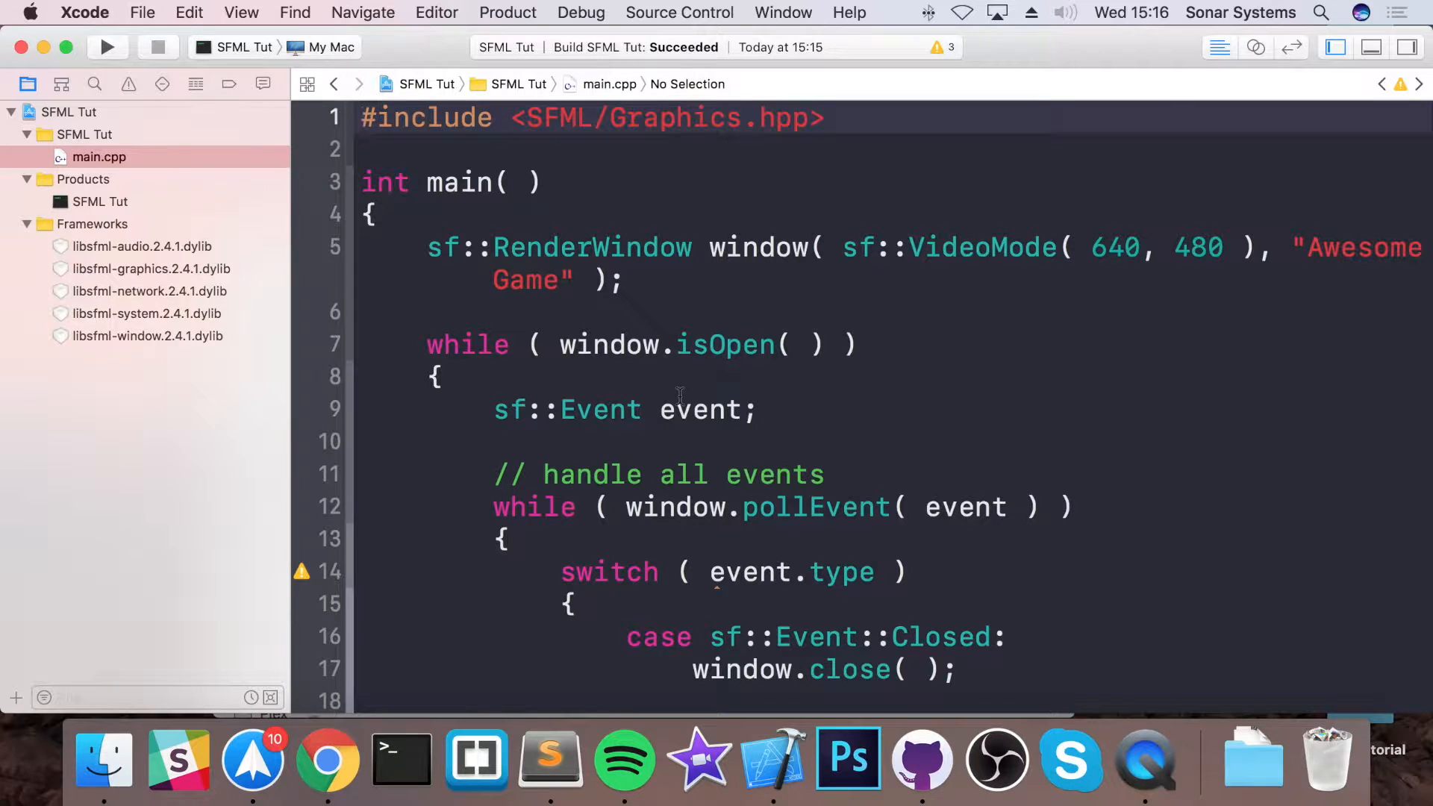
Step: Switch from the built SFML Tut project in Xcode over to Google Chrome
{"action": "key", "text": "super+Tab"}
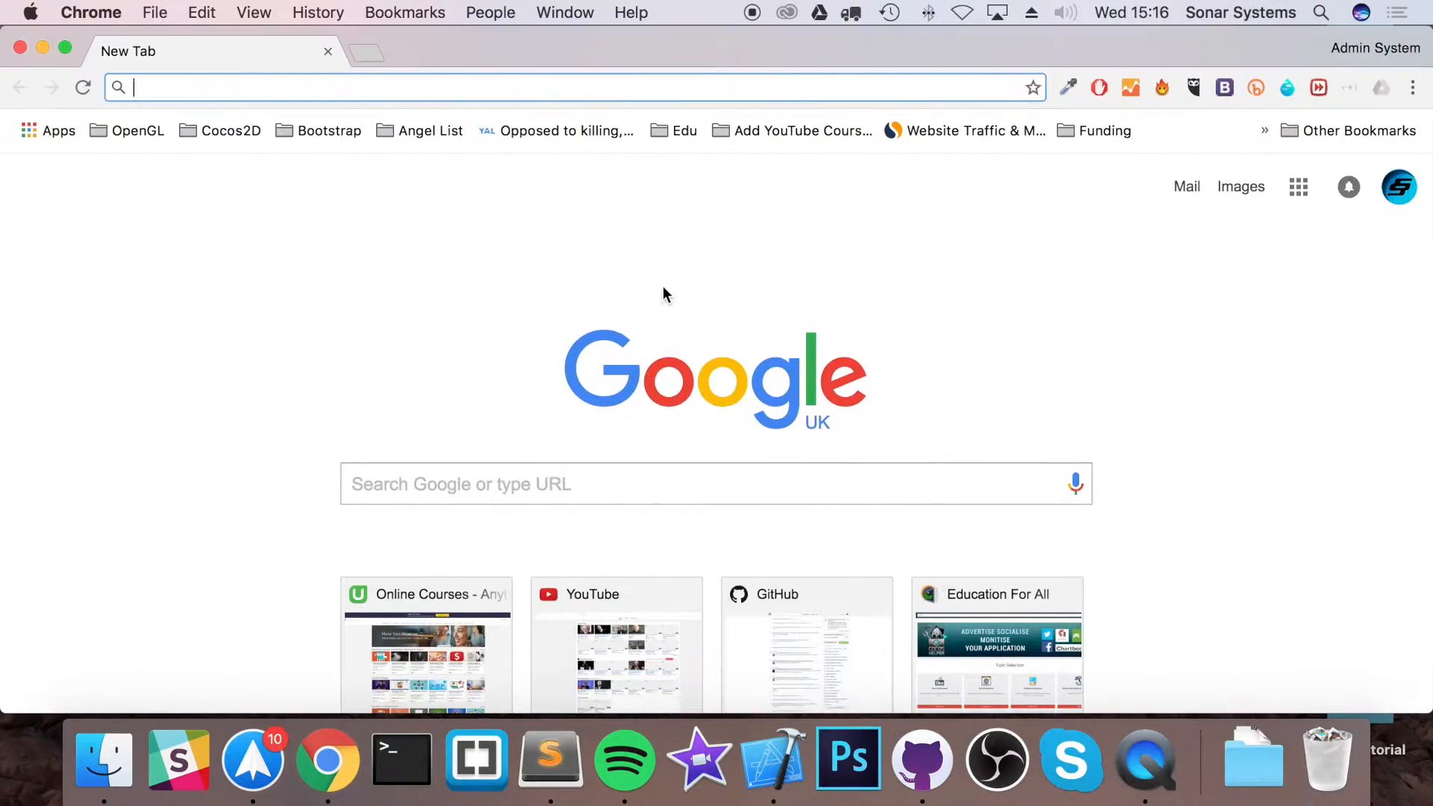
{"action": "type", "text": "bo"}
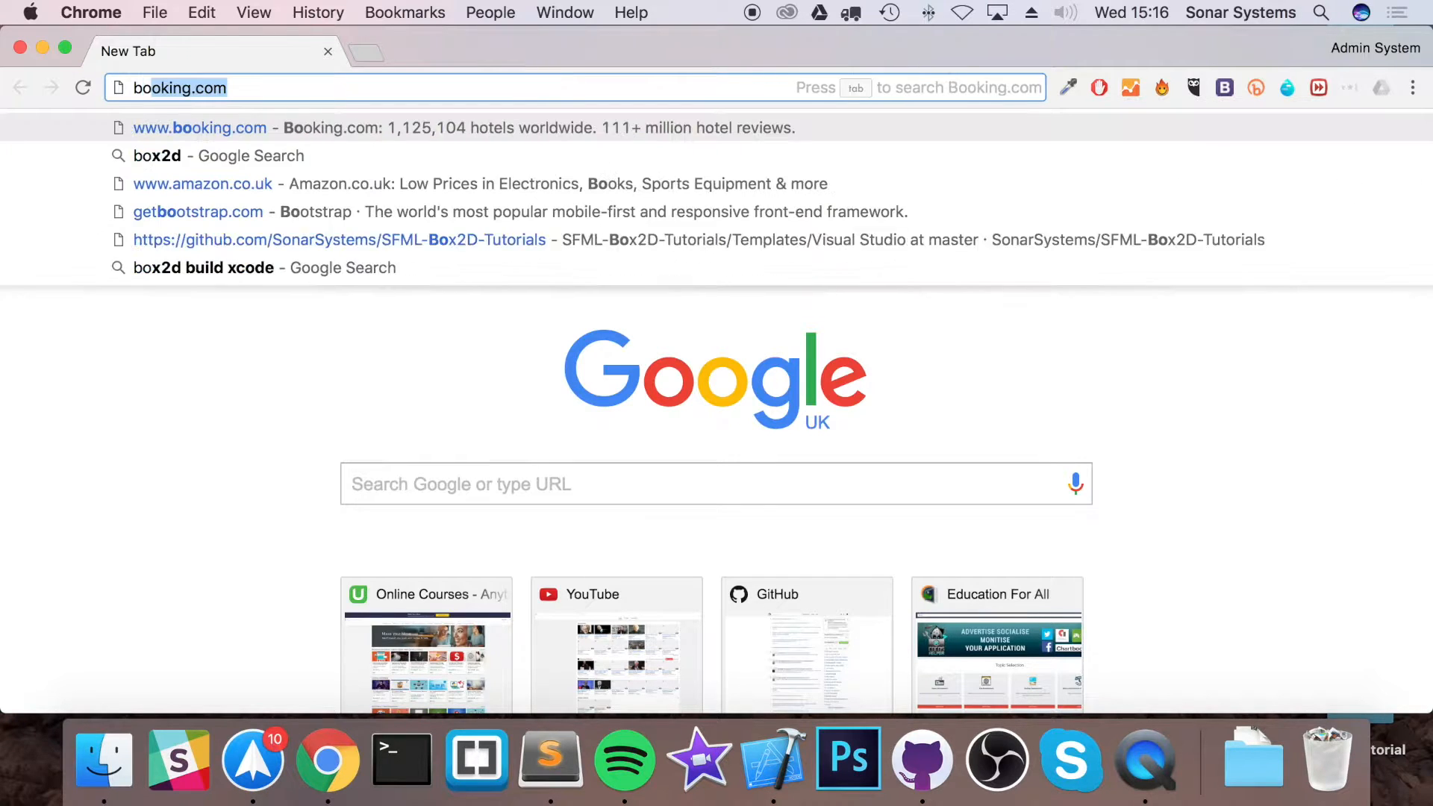
{"action": "type", "text": "x"}
Step: Search box2d, go from box2d.org's Downloads to the GitHub repository and view its Clone or download options
{"action": "key", "text": "Return"}
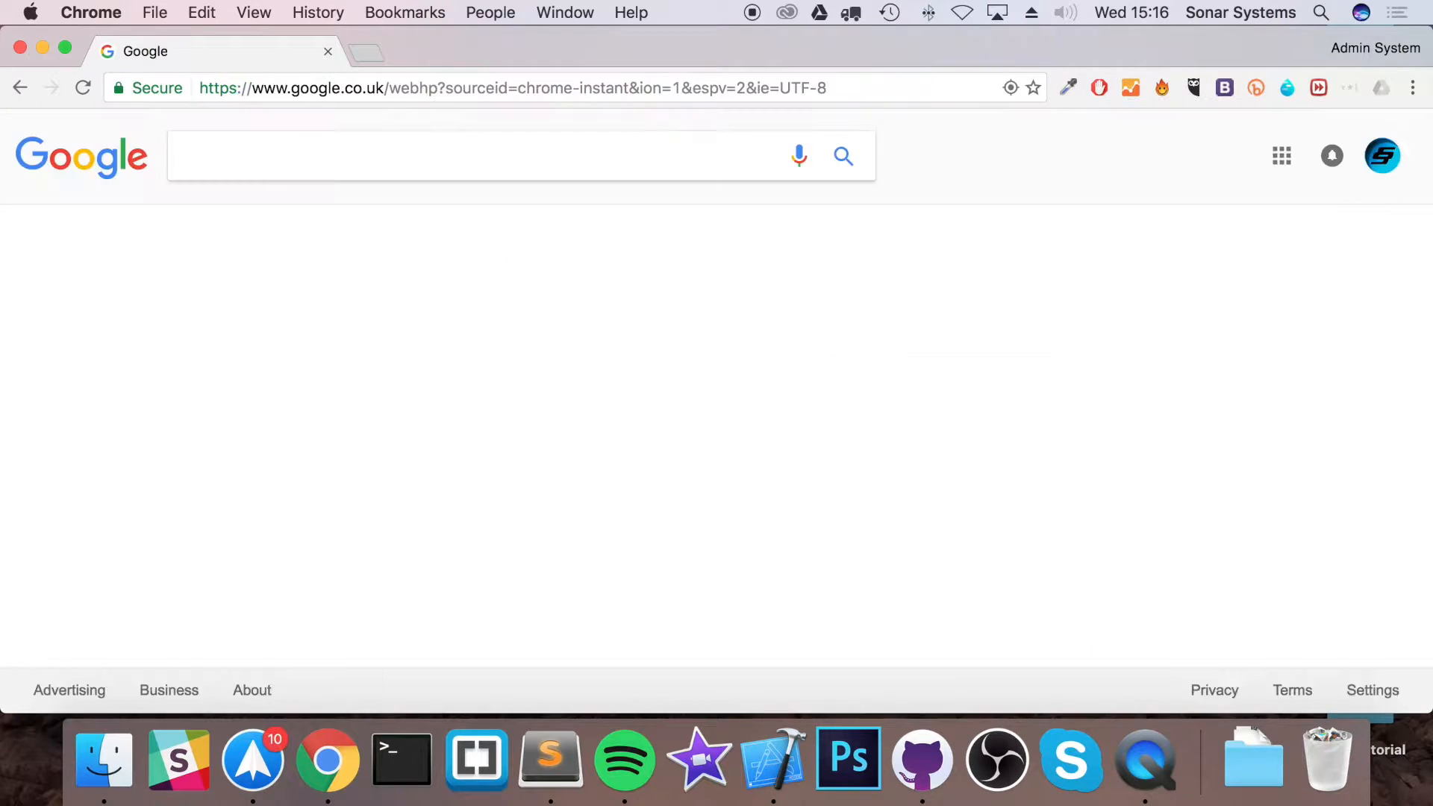
{"action": "left_click", "coordinate": [277, 316]}
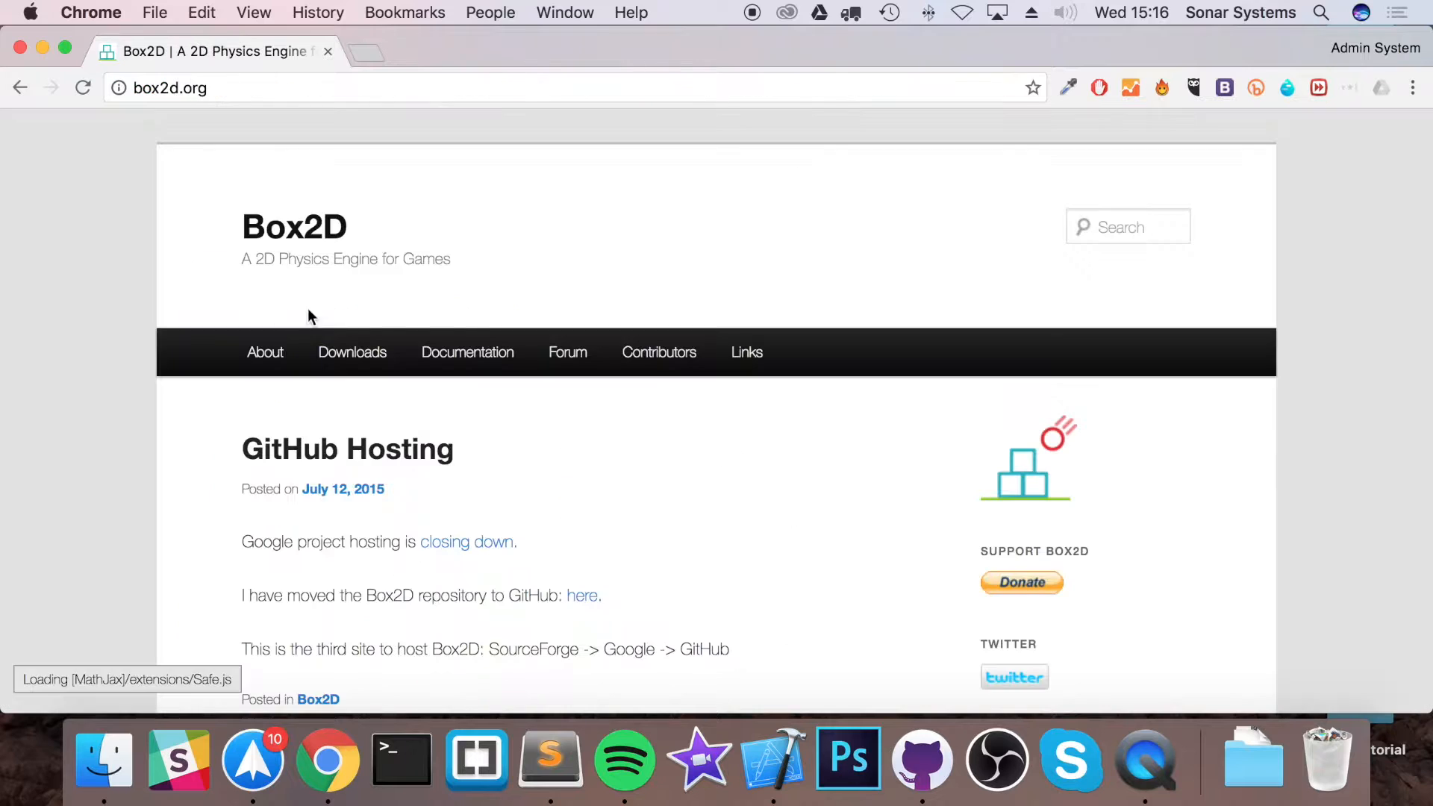
{"action": "left_click", "coordinate": [375, 361]}
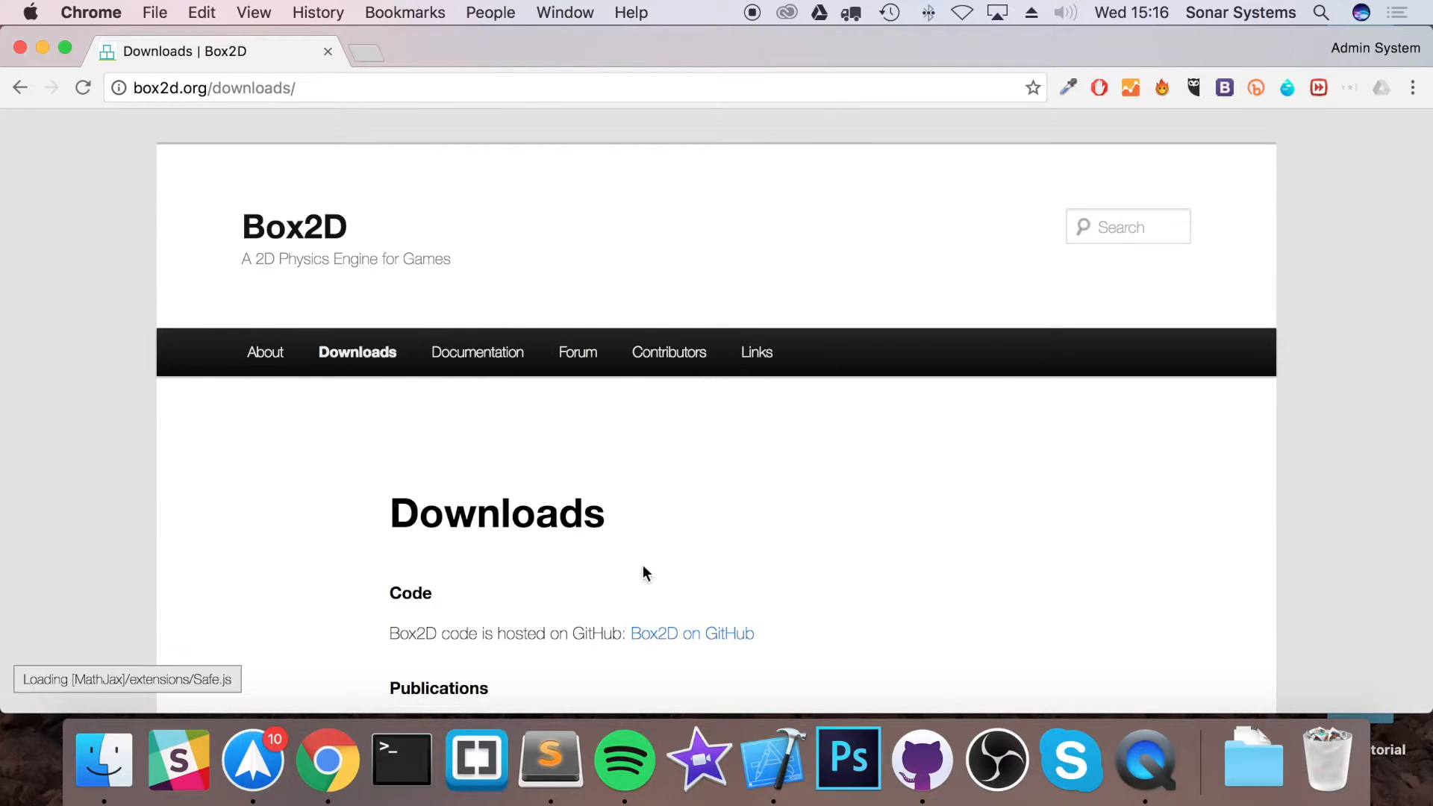
{"action": "left_click", "coordinate": [661, 640]}
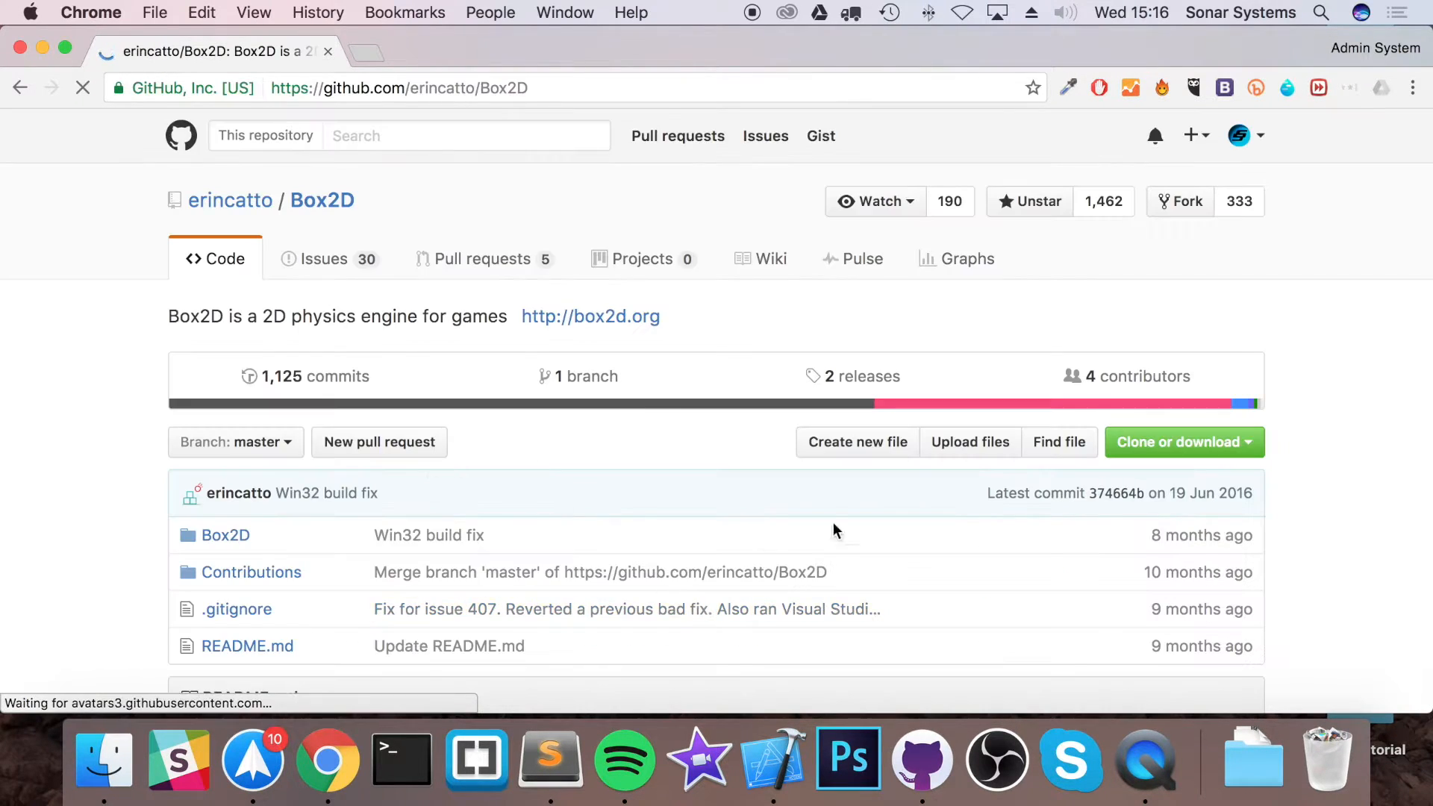
{"action": "left_click", "coordinate": [1180, 441]}
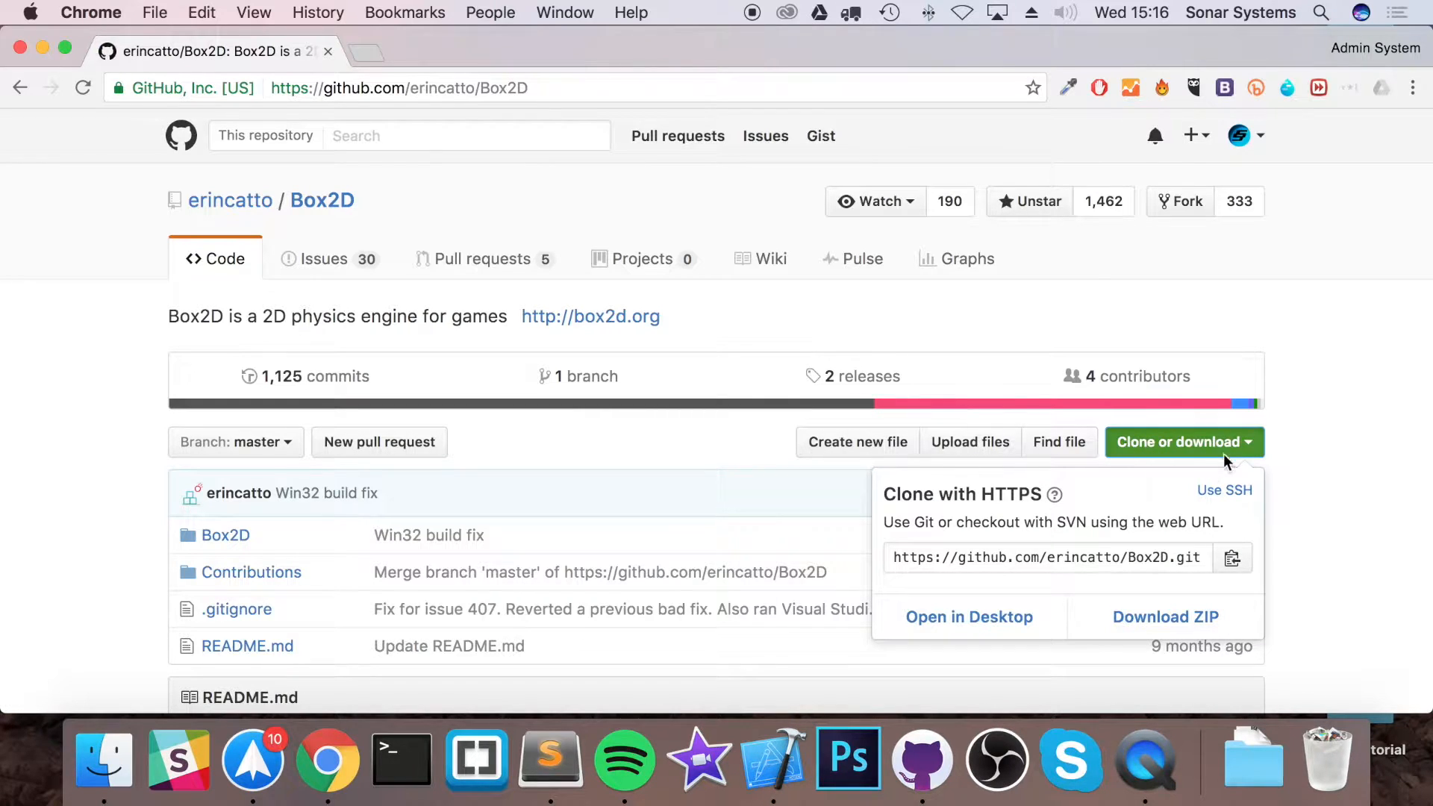
{"action": "left_click", "coordinate": [1330, 499]}
Step: Hide the browser and extract Box2D-master.zip in the Downloads folder
{"action": "key", "text": "super+h"}
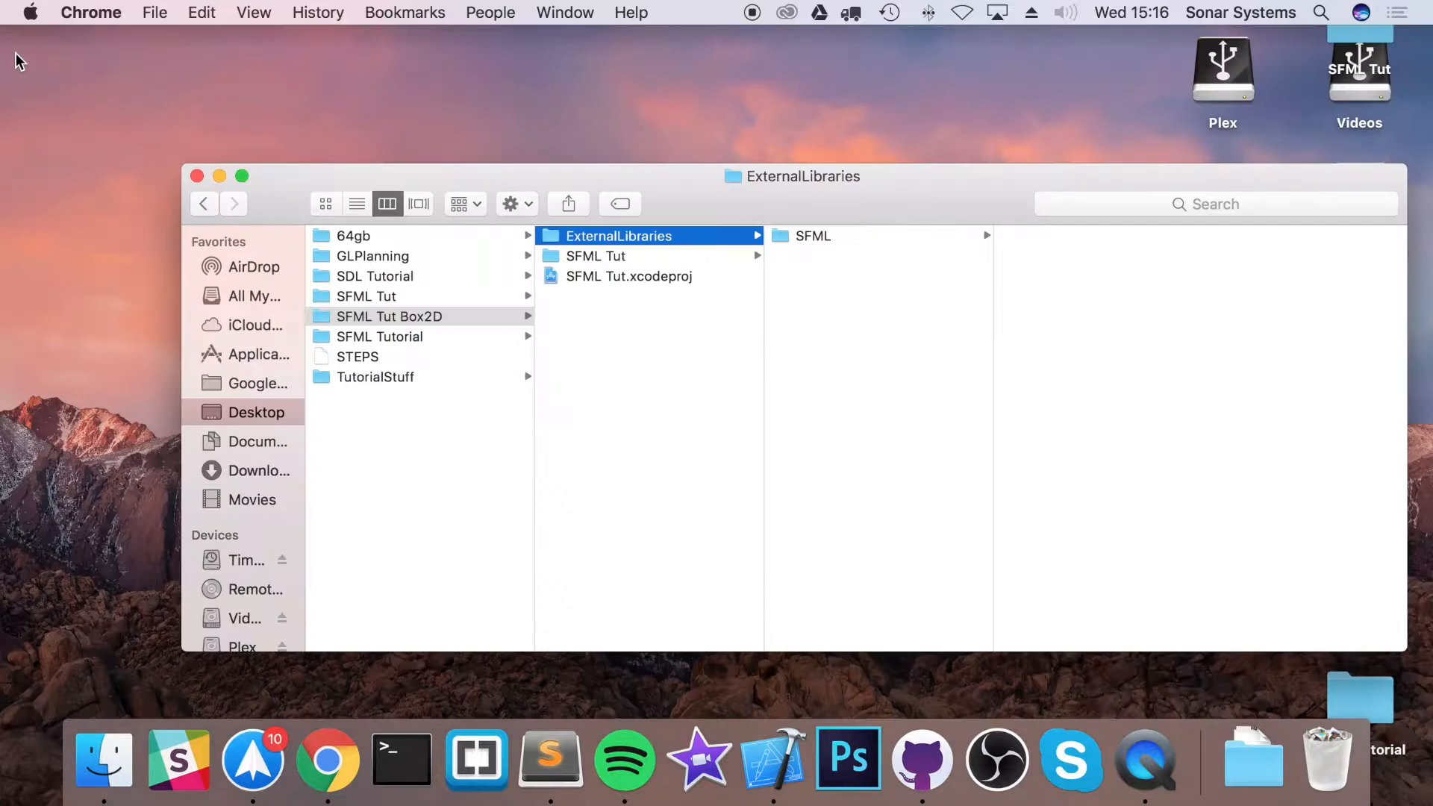
{"action": "left_click", "coordinate": [1252, 760]}
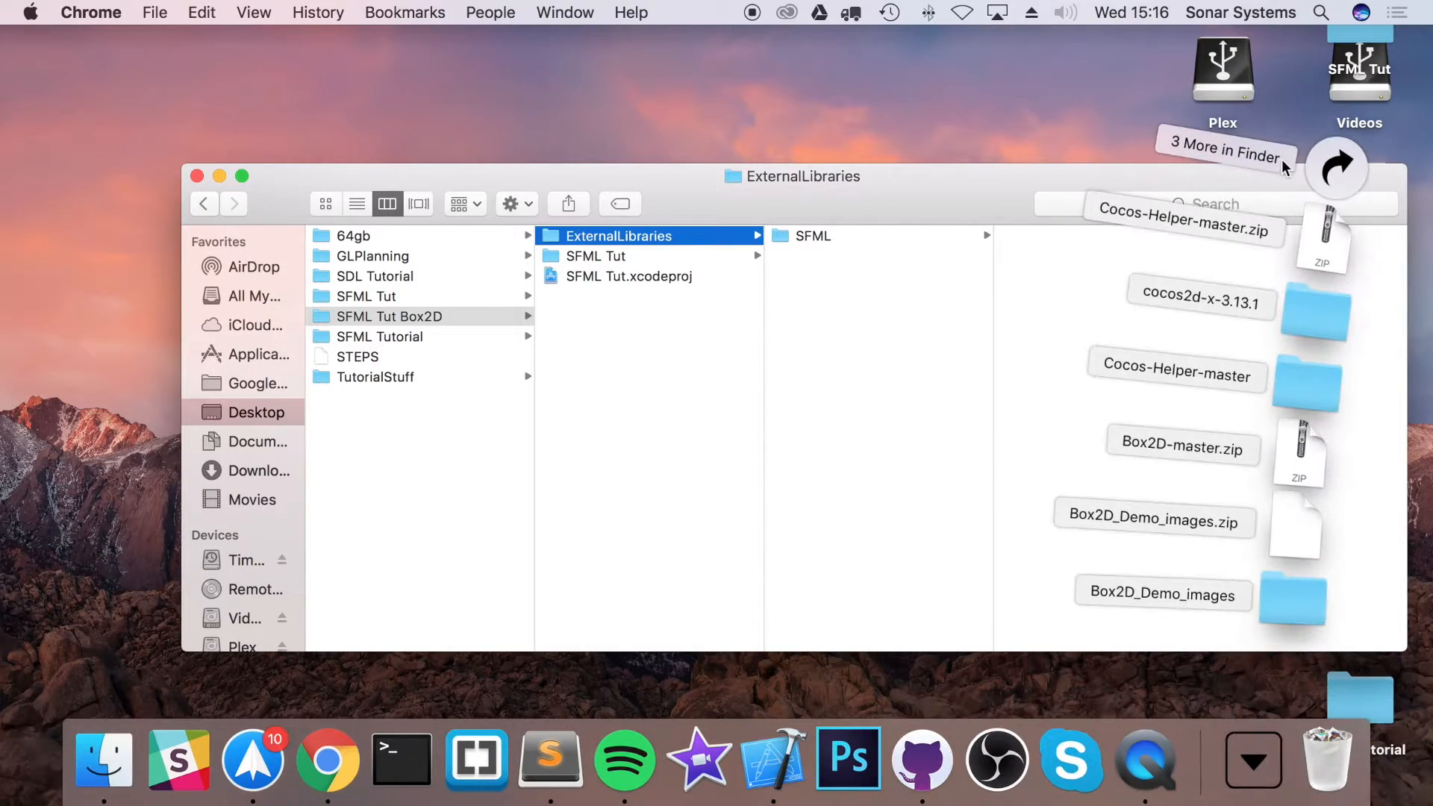
{"action": "left_click", "coordinate": [1333, 166]}
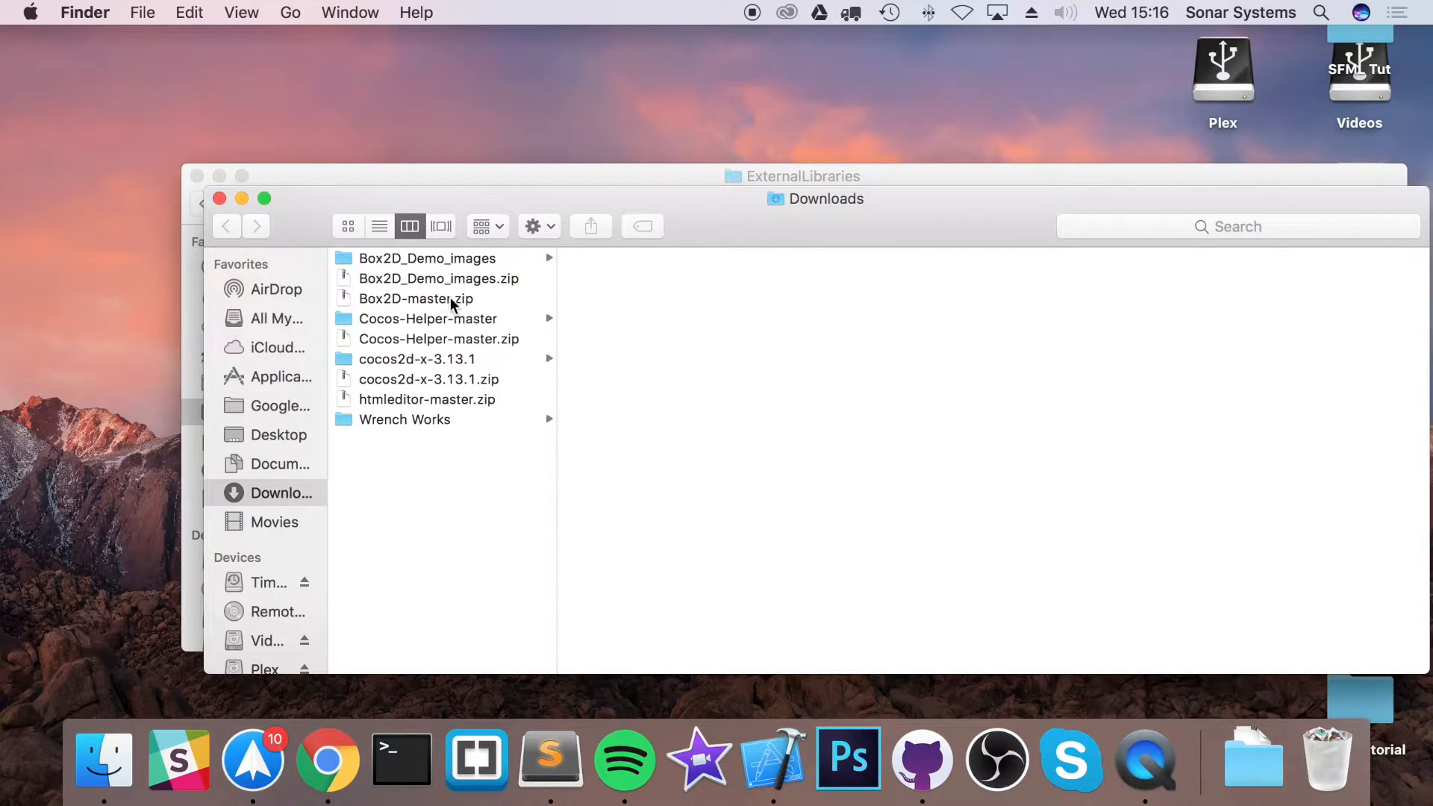
{"action": "left_click", "coordinate": [473, 300]}
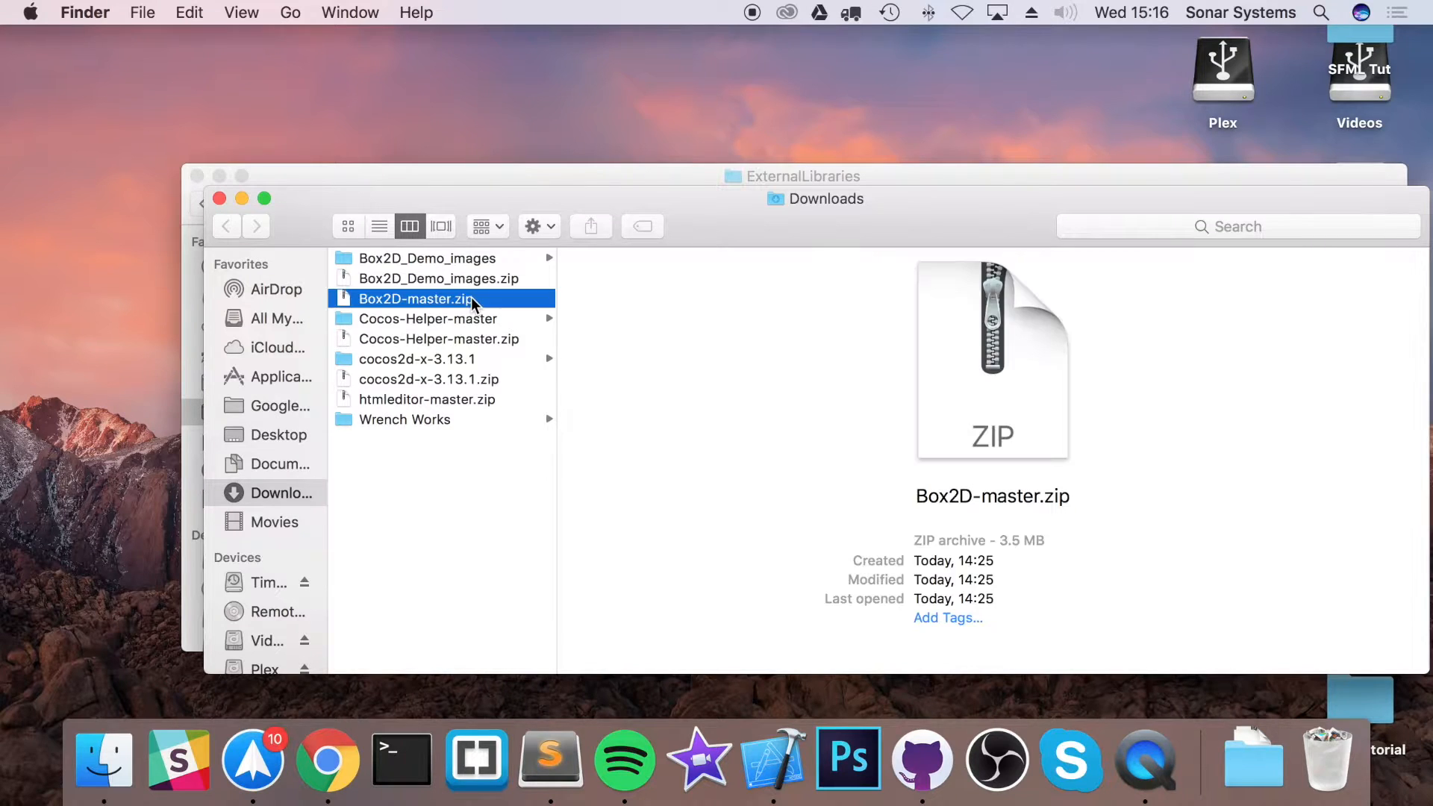
{"action": "double_click", "coordinate": [434, 302]}
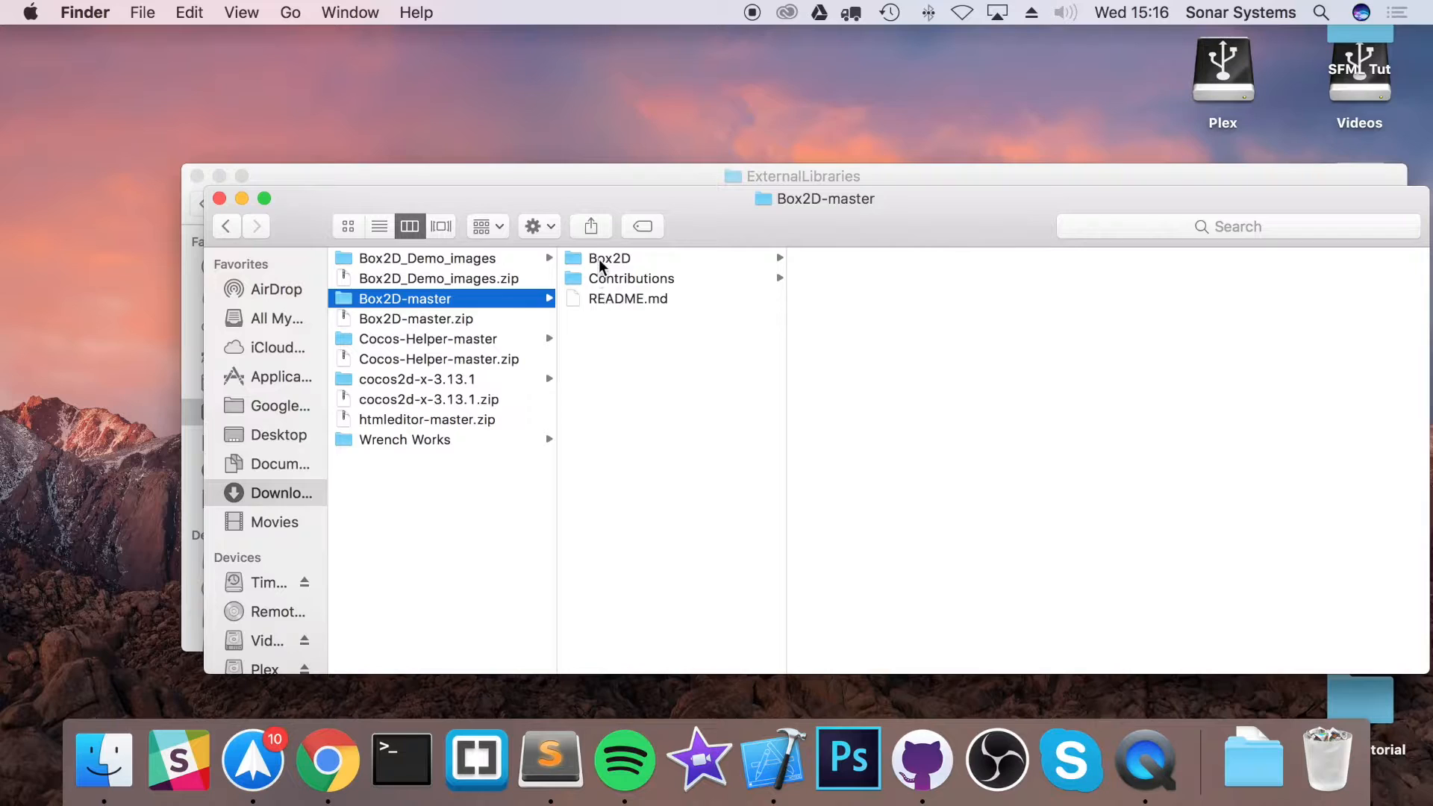
Step: Browse Box2D > Build > xcode6 and launch Box2D.xcodeproj
{"action": "left_click", "coordinate": [610, 259]}
{"action": "left_click", "coordinate": [833, 278]}
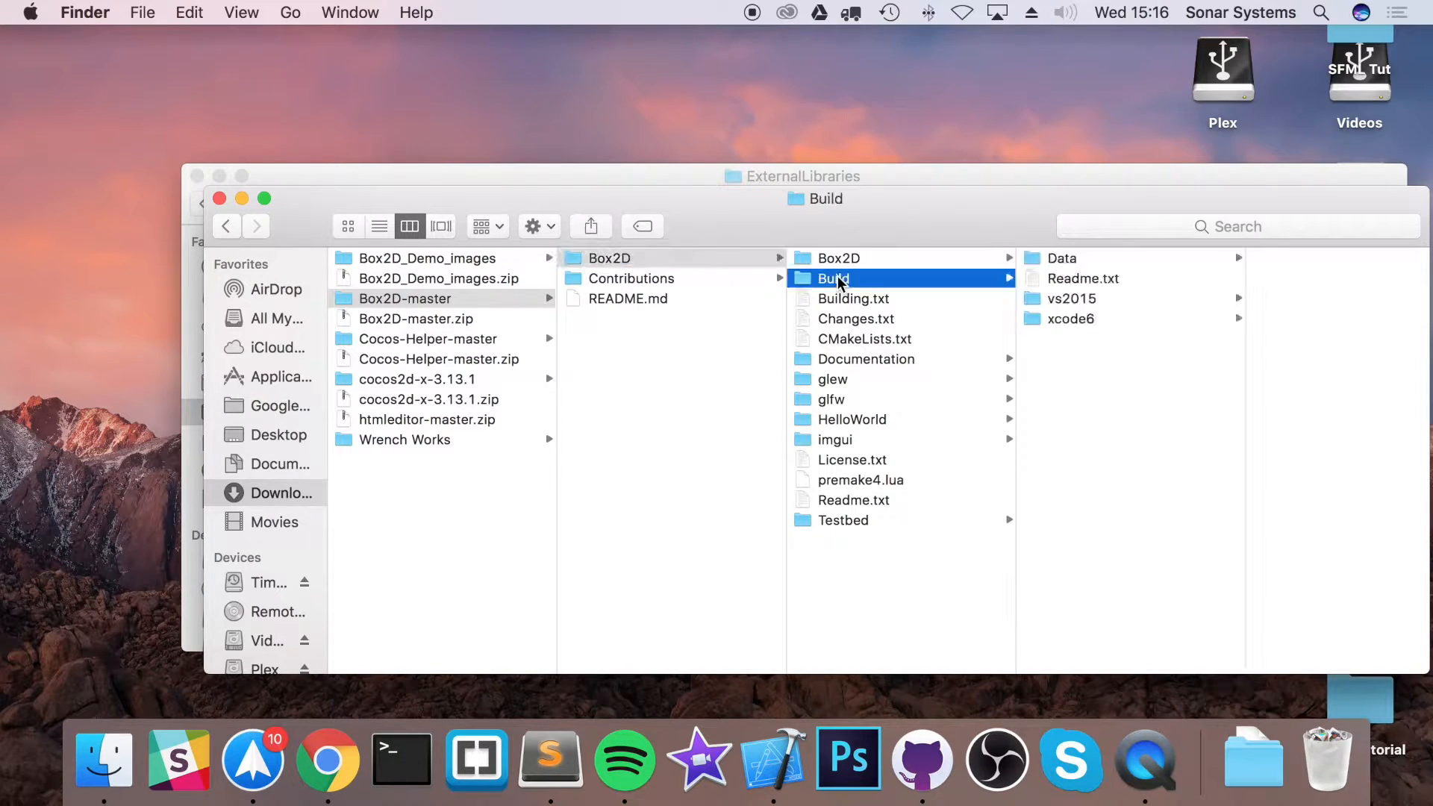
{"action": "left_click", "coordinate": [1069, 321]}
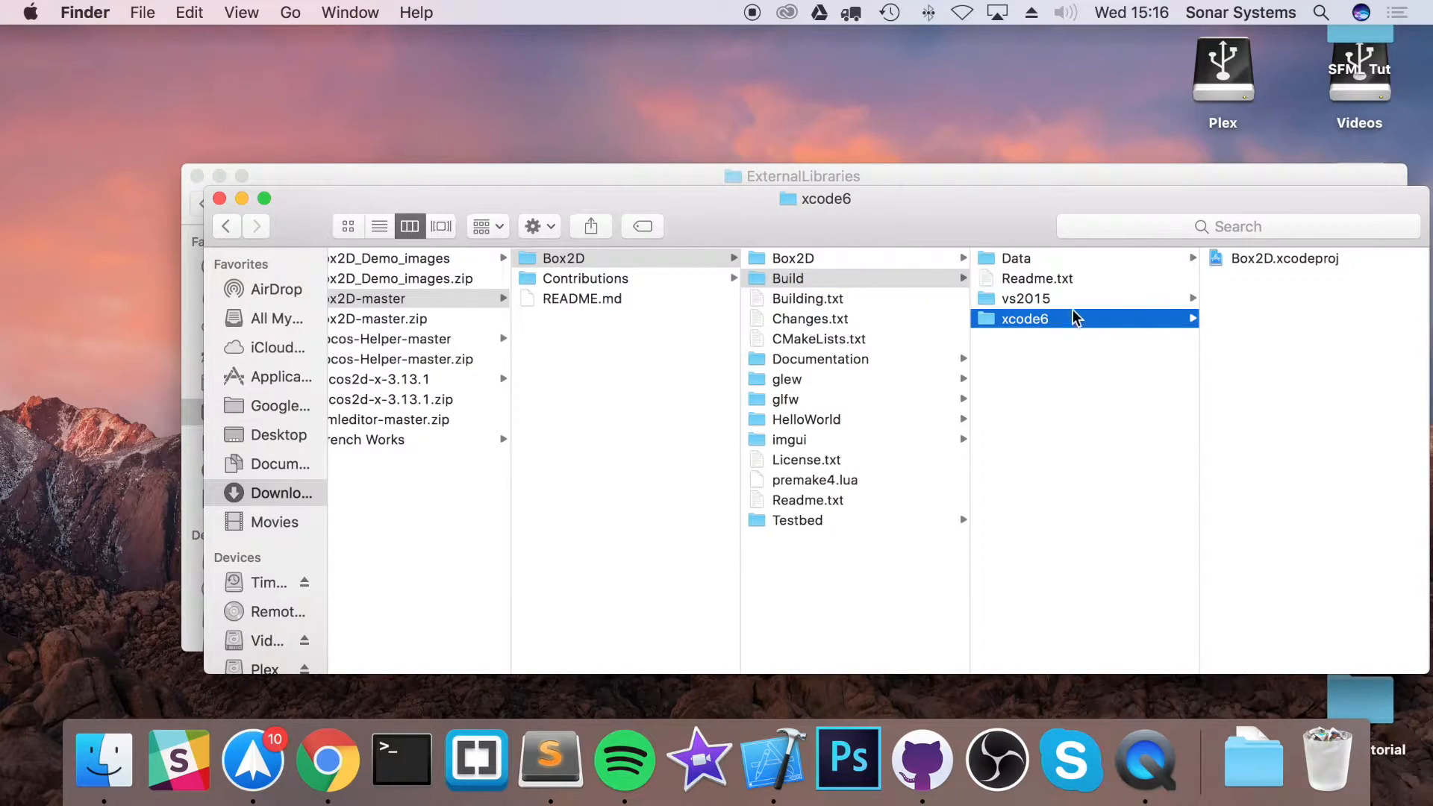
{"action": "double_click", "coordinate": [1252, 259]}
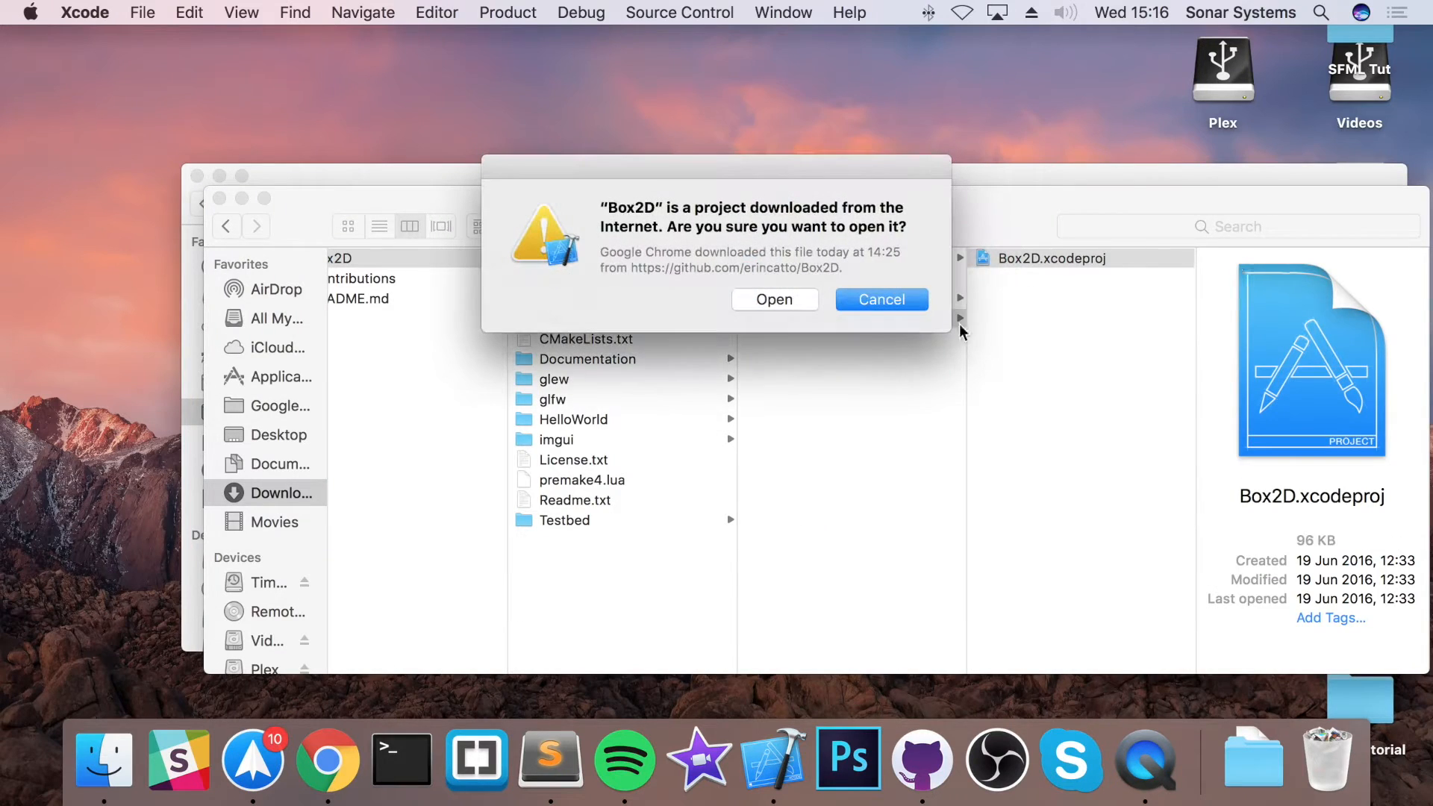
Step: Confirm opening the downloaded project and build the Box2D scheme for My Mac
{"action": "left_click", "coordinate": [771, 300]}
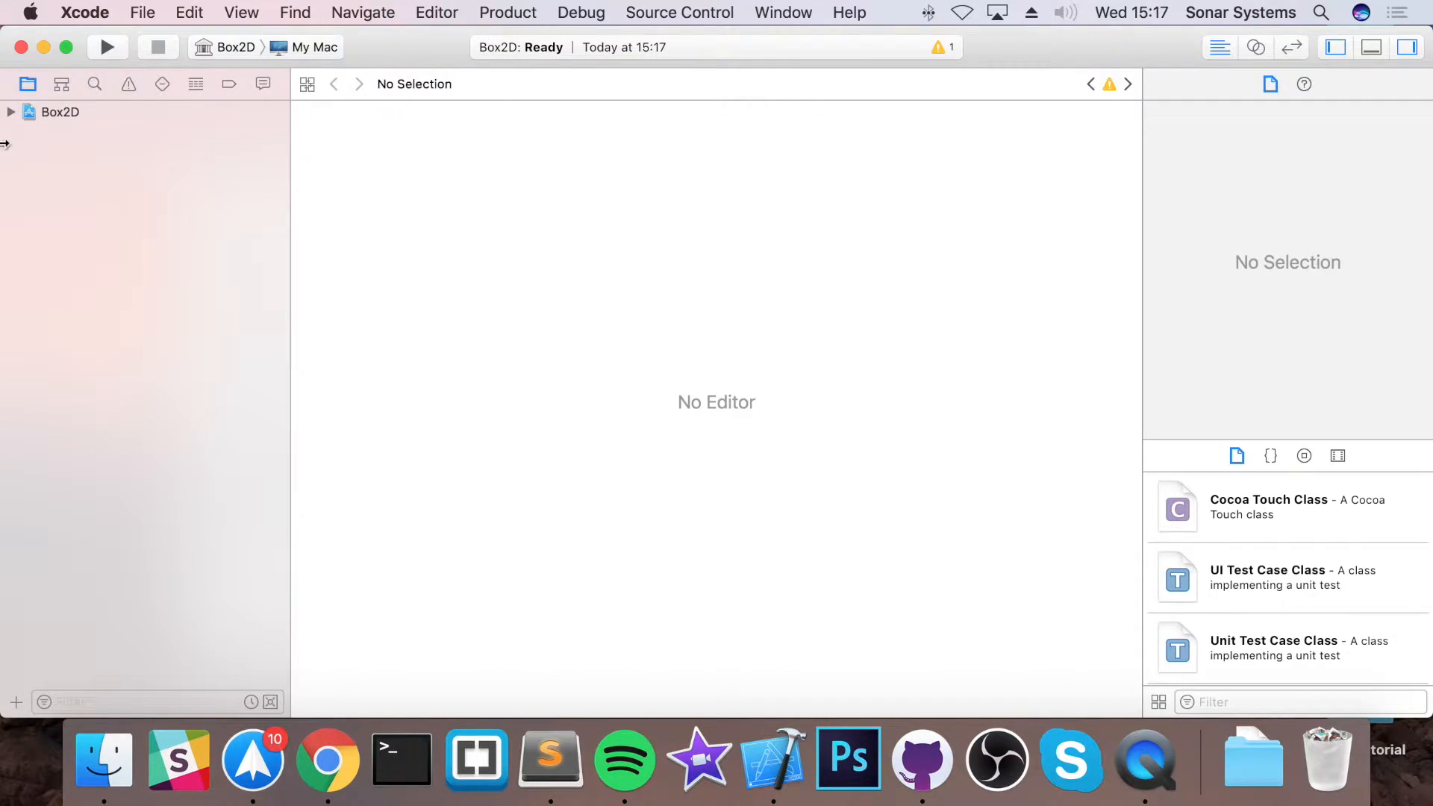
{"action": "left_click", "coordinate": [12, 113]}
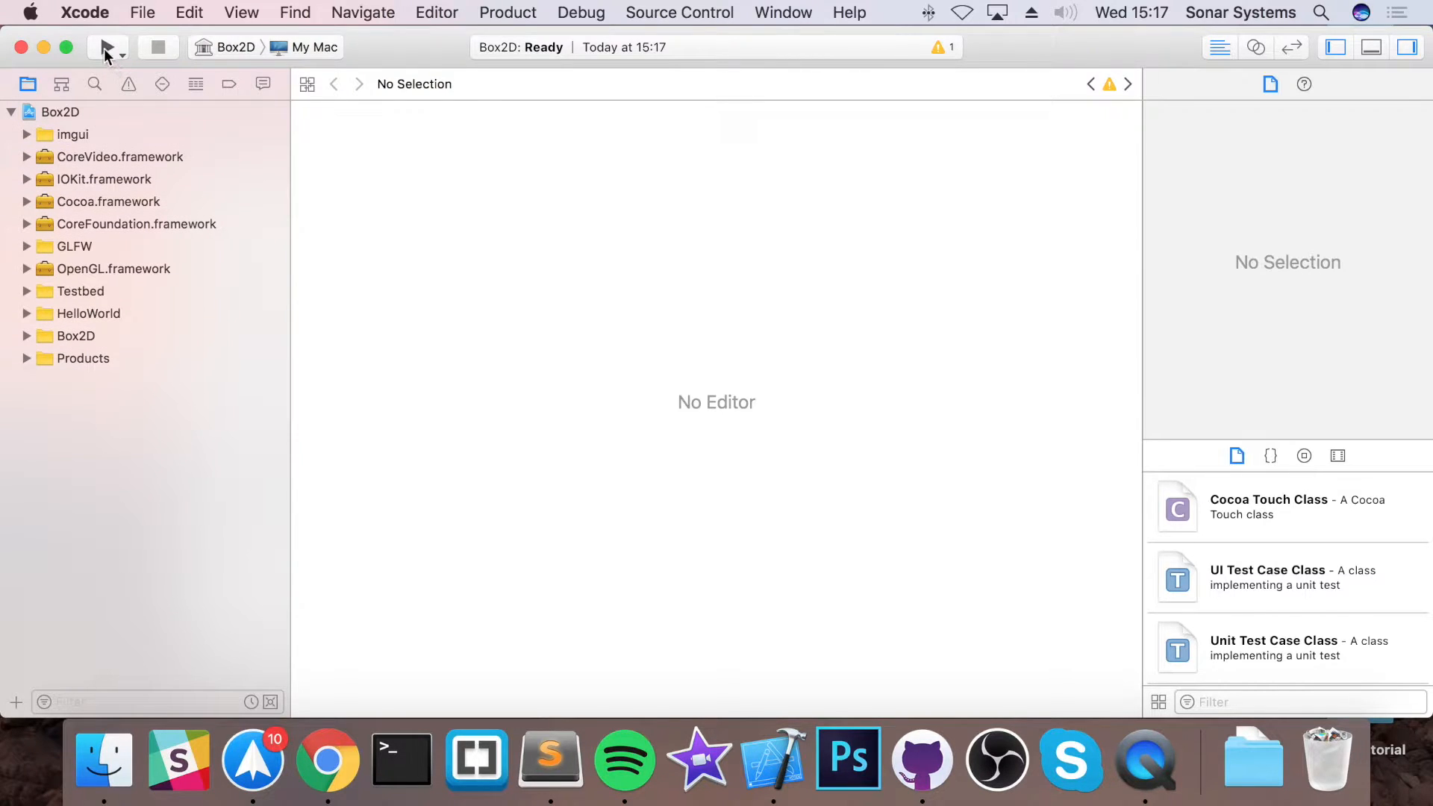
{"action": "left_click", "coordinate": [107, 47]}
{"action": "left_click", "coordinate": [235, 47]}
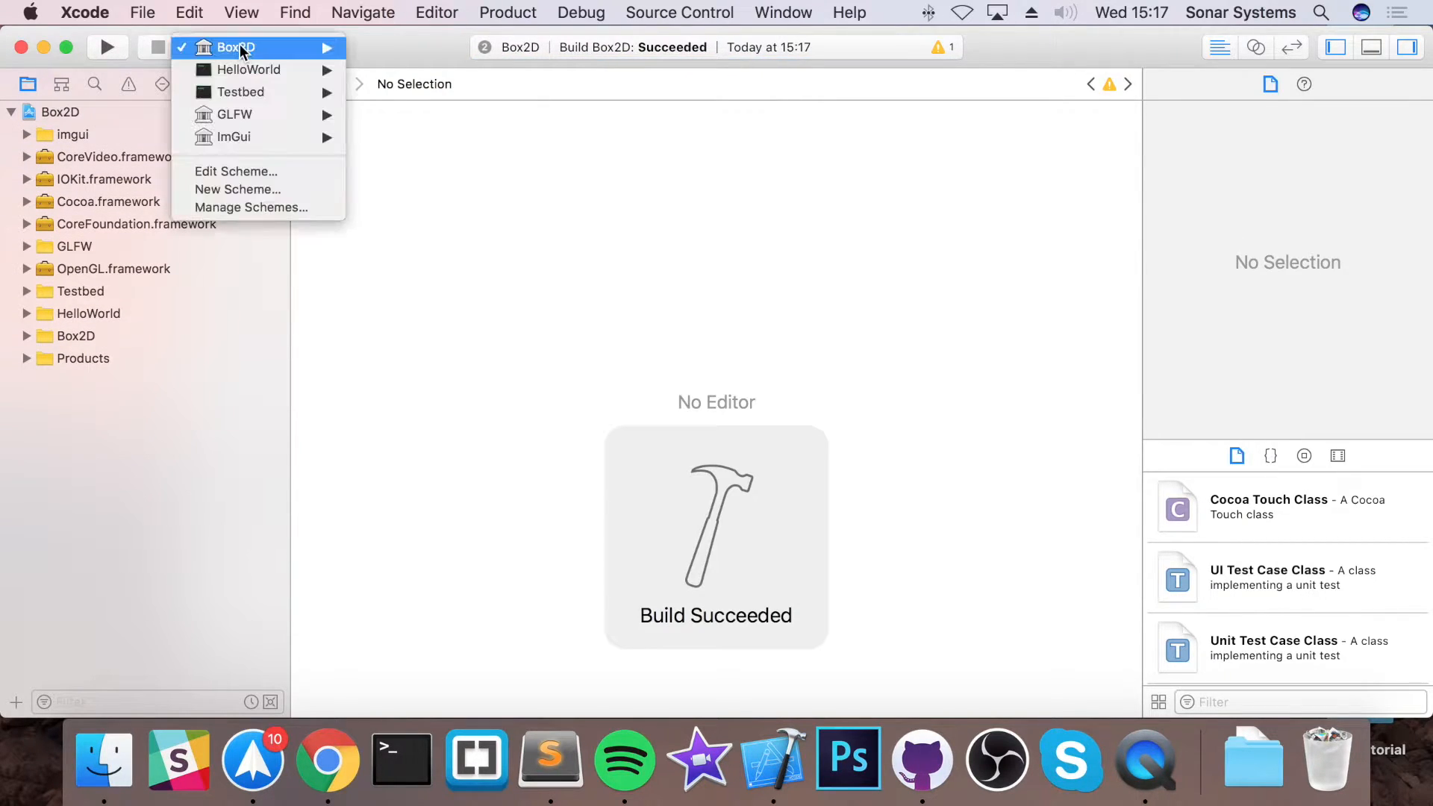
{"action": "left_click", "coordinate": [433, 48]}
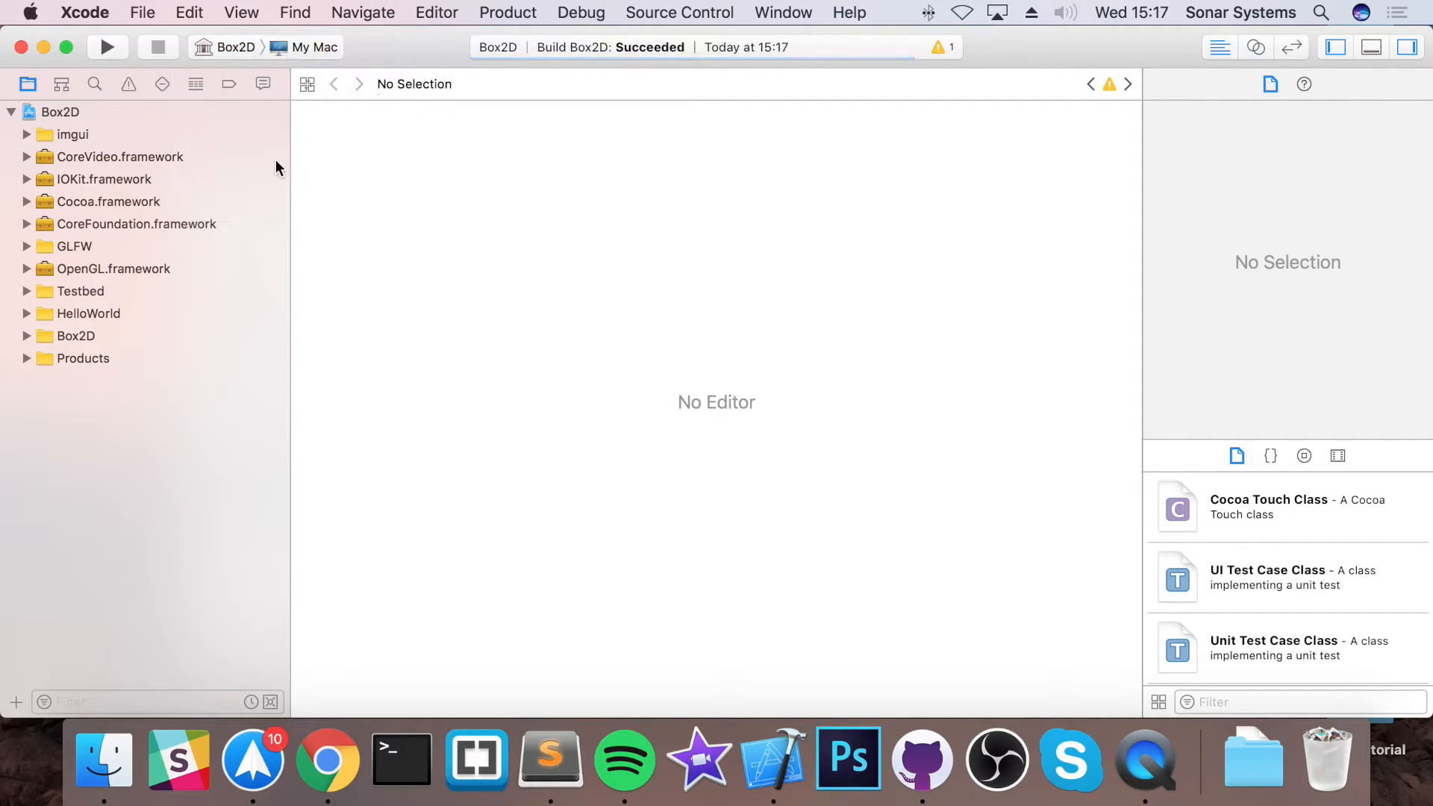
{"action": "left_click", "coordinate": [109, 48]}
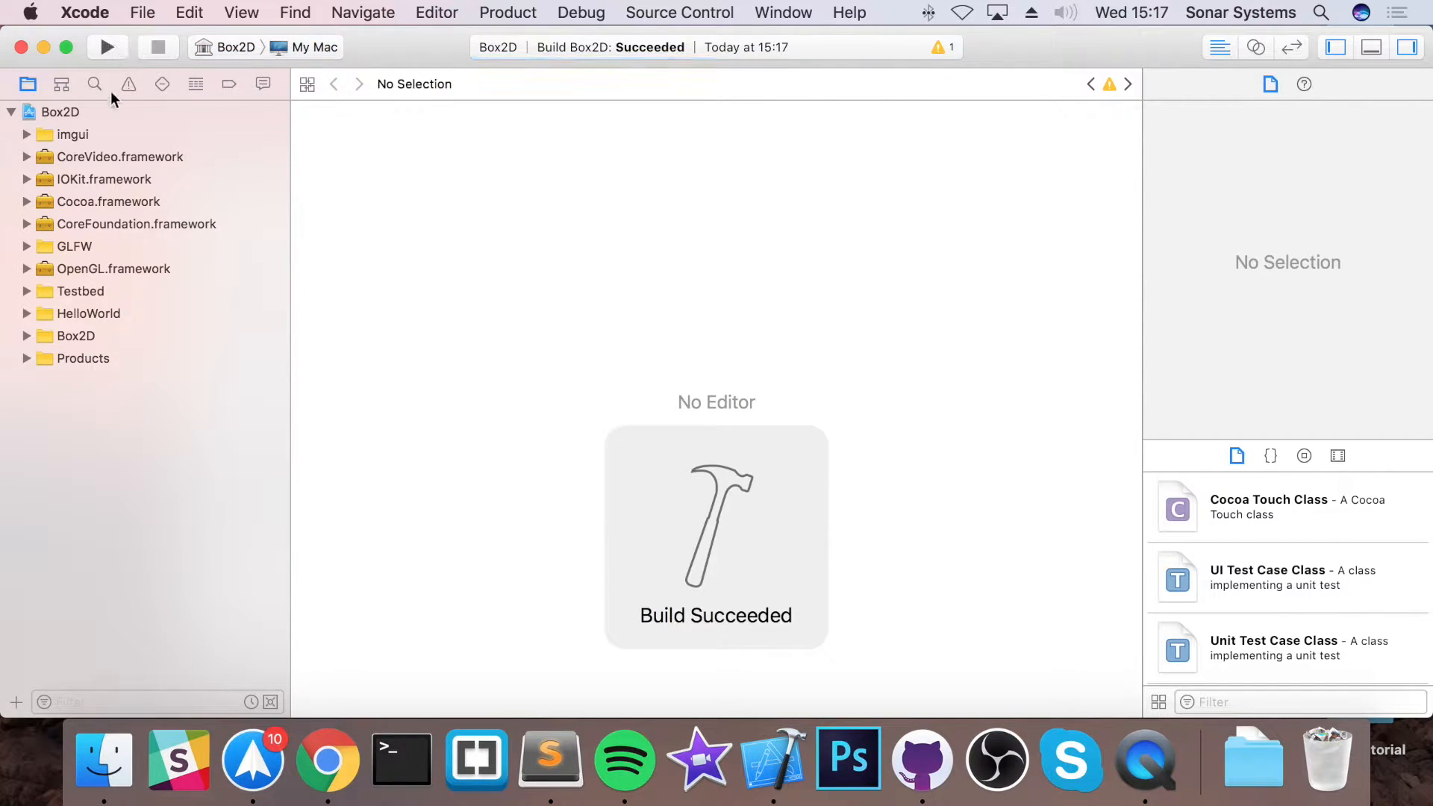
Step: Reveal the built libBox2D.a from the Products group in Finder
{"action": "left_click", "coordinate": [25, 358]}
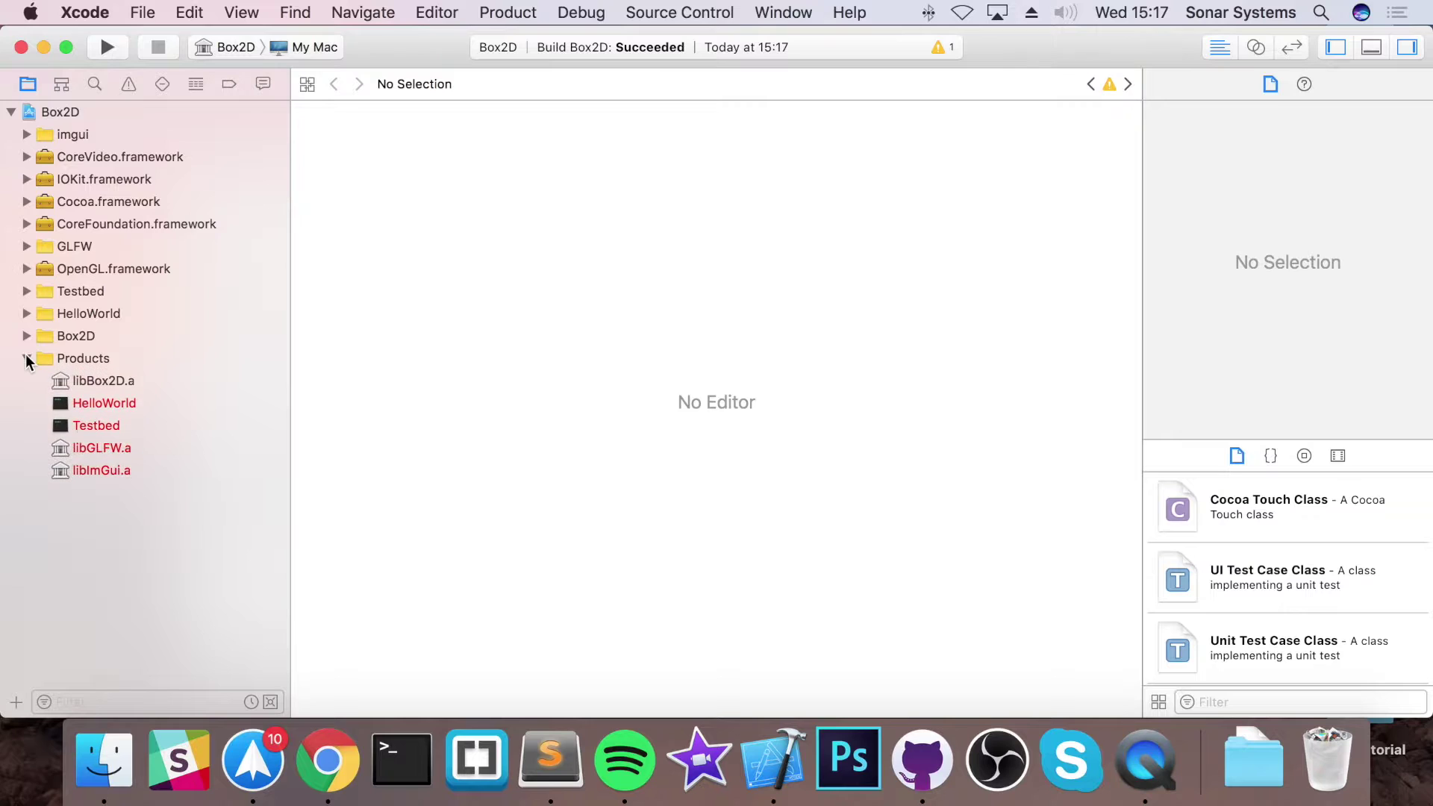
{"action": "right_click", "coordinate": [115, 381]}
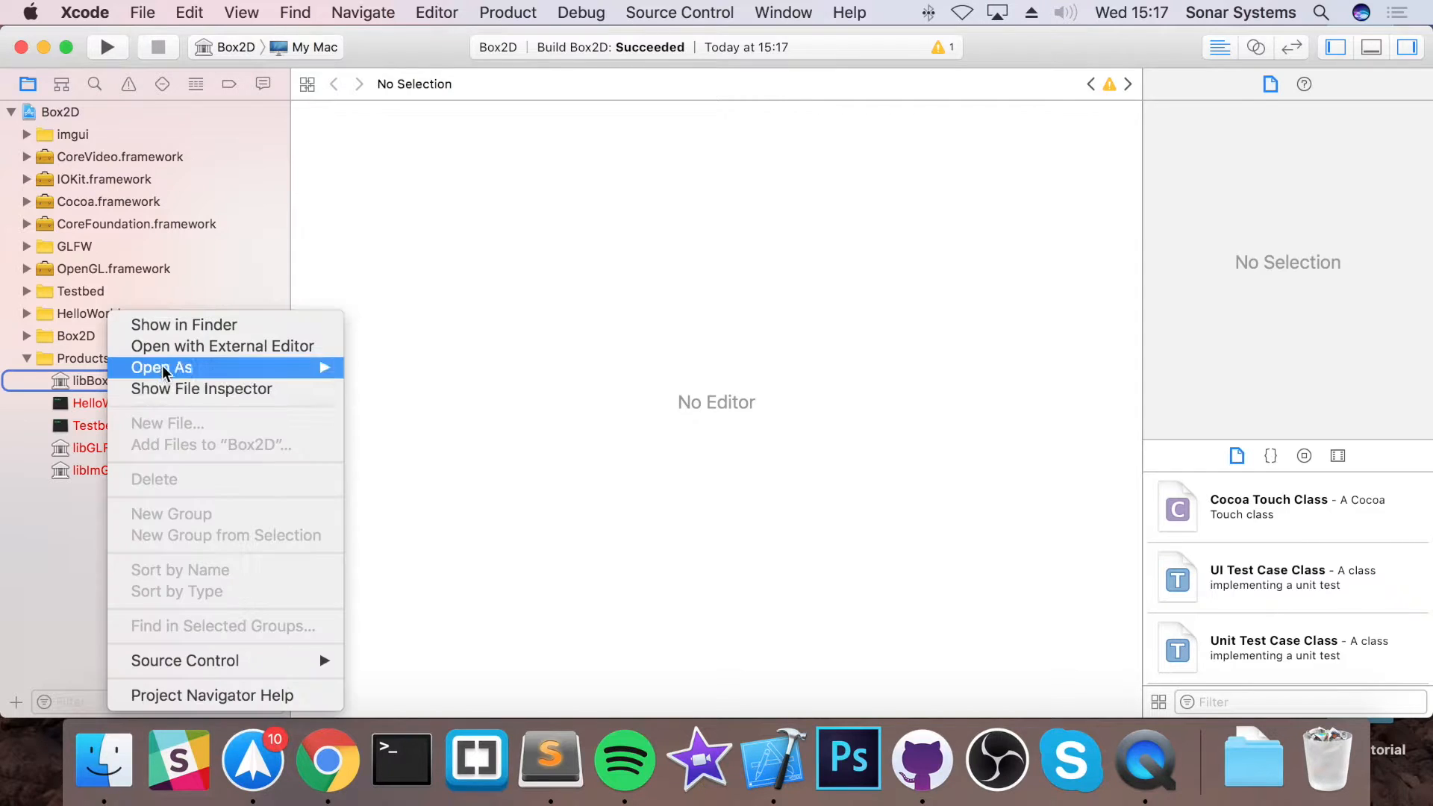
{"action": "left_click", "coordinate": [152, 327]}
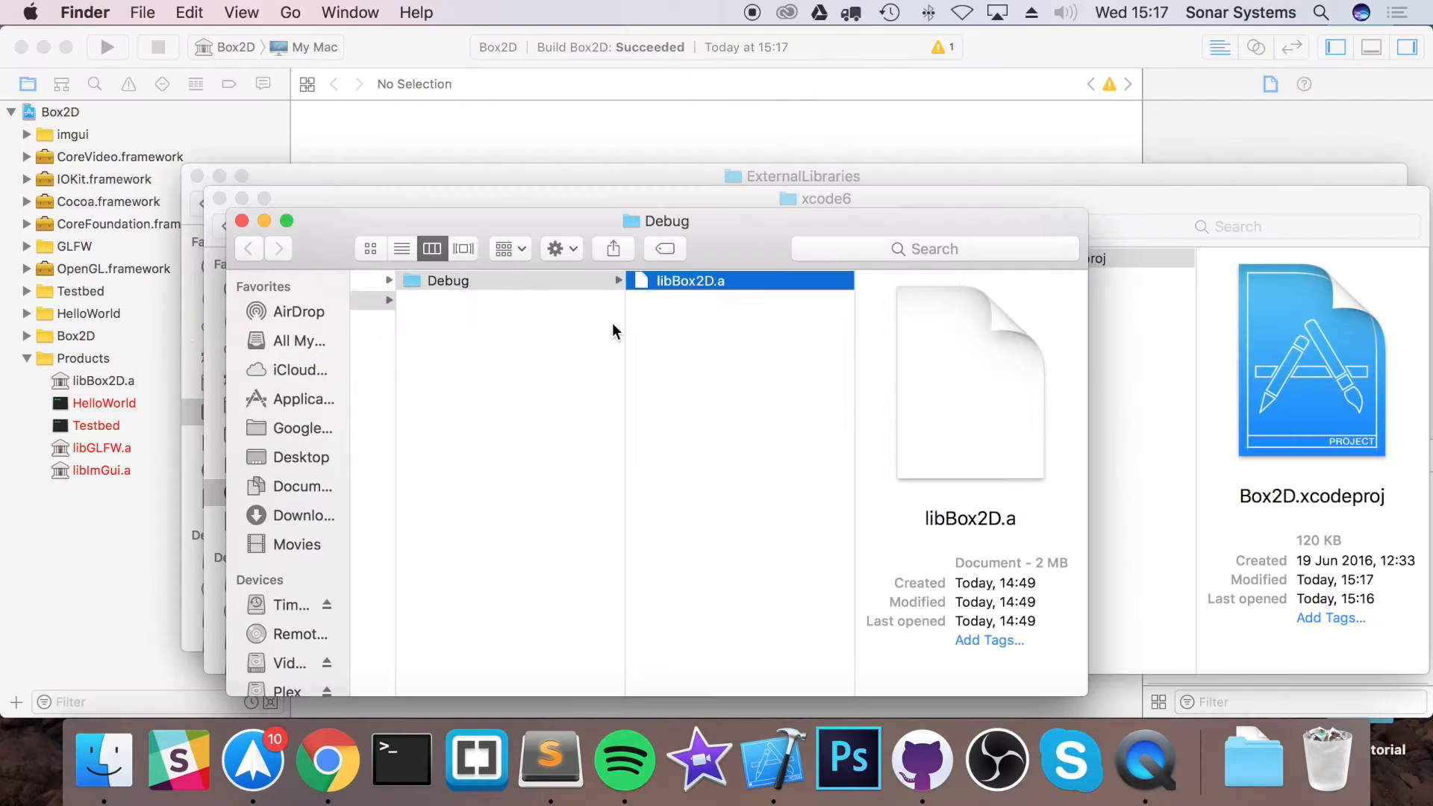
Step: Create a new folder named Box2D inside the project's ExternalLibraries folder
{"action": "left_click_drag", "start_coordinate": [436, 214], "coordinate": [602, 226]}
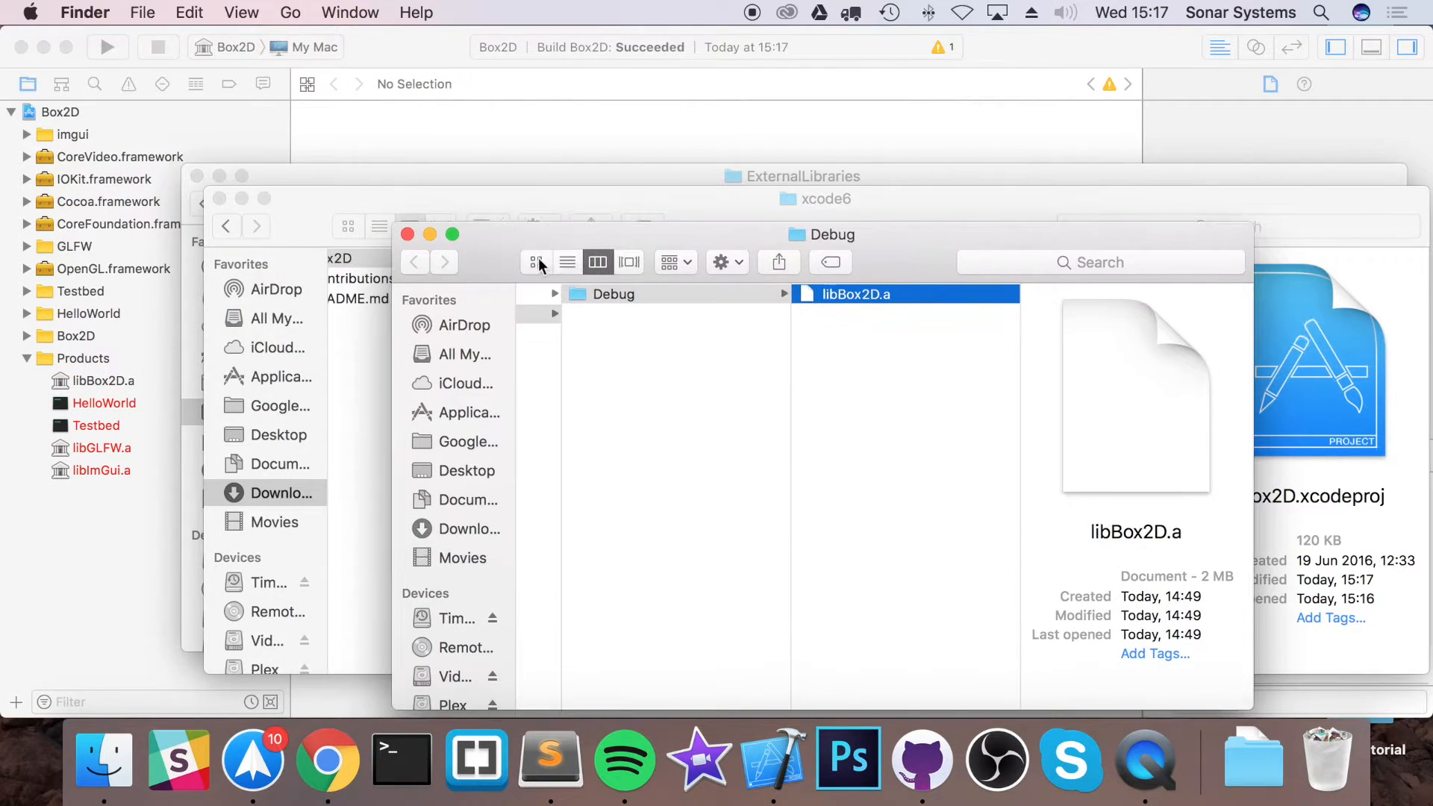
{"action": "mouse_move", "coordinate": [503, 249]}
{"action": "left_mouse_down"}
{"action": "mouse_move", "coordinate": [464, 203]}
{"action": "mouse_move", "coordinate": [316, 147]}
{"action": "left_mouse_up"}
{"action": "left_click", "coordinate": [386, 186]}
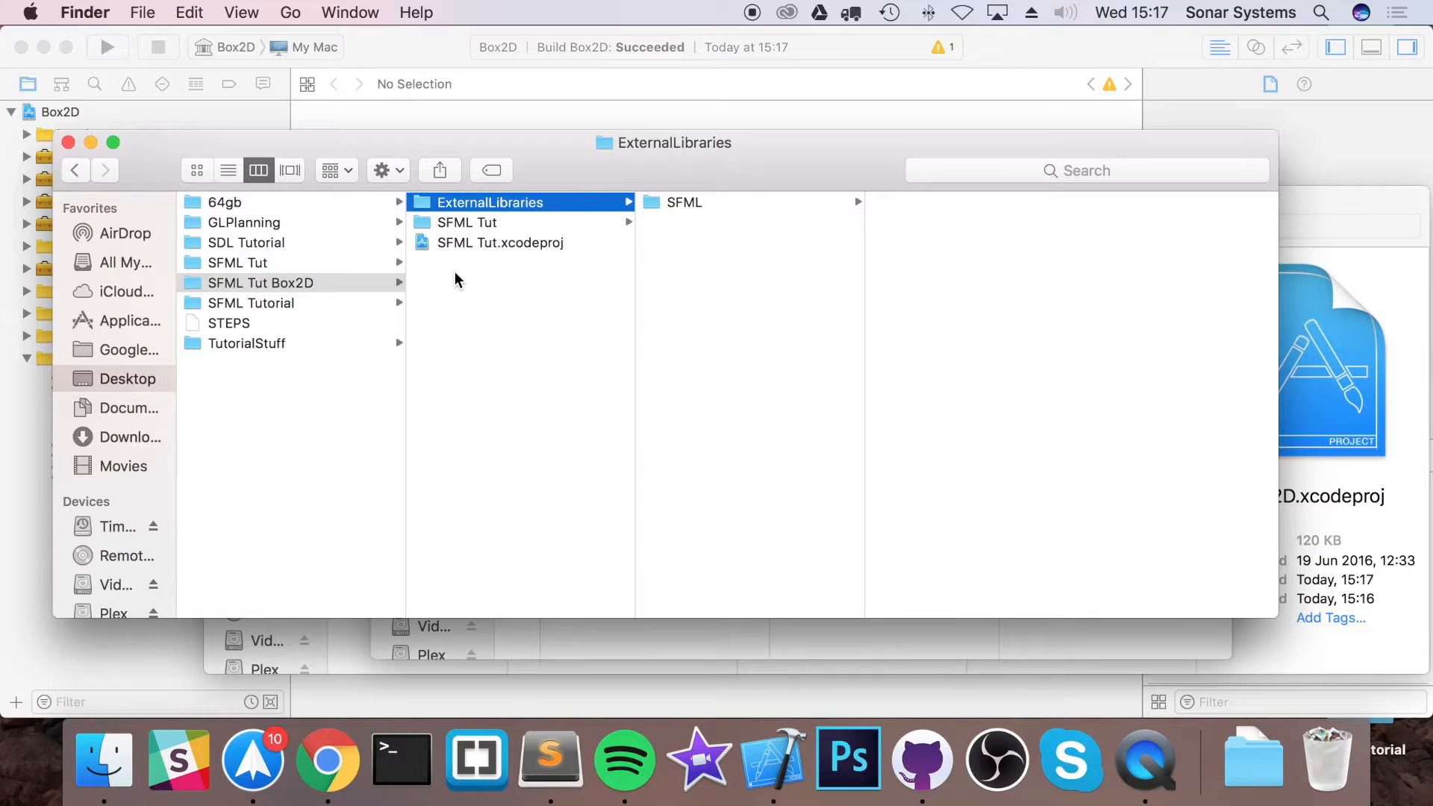
{"action": "left_click", "coordinate": [549, 277]}
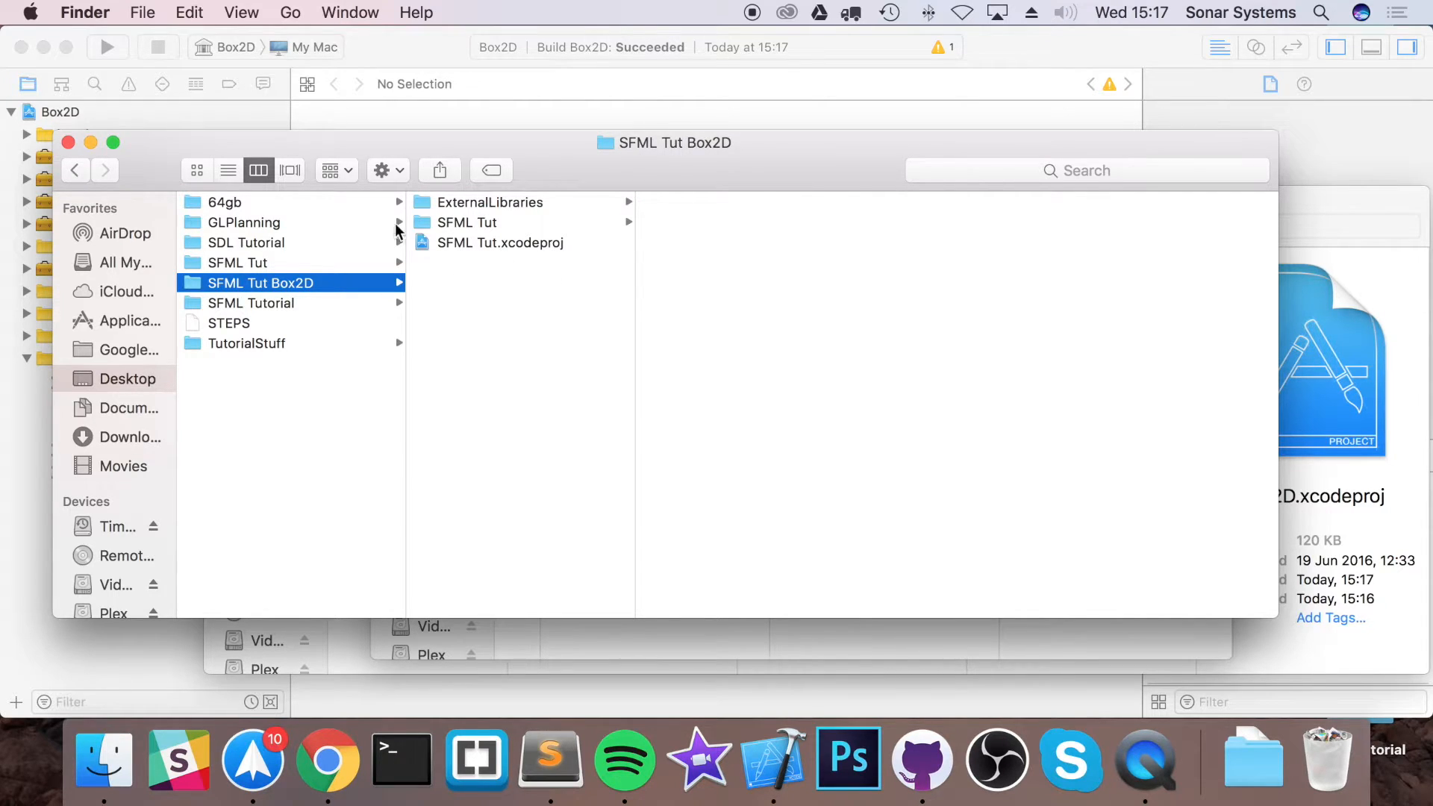
{"action": "left_click", "coordinate": [490, 203]}
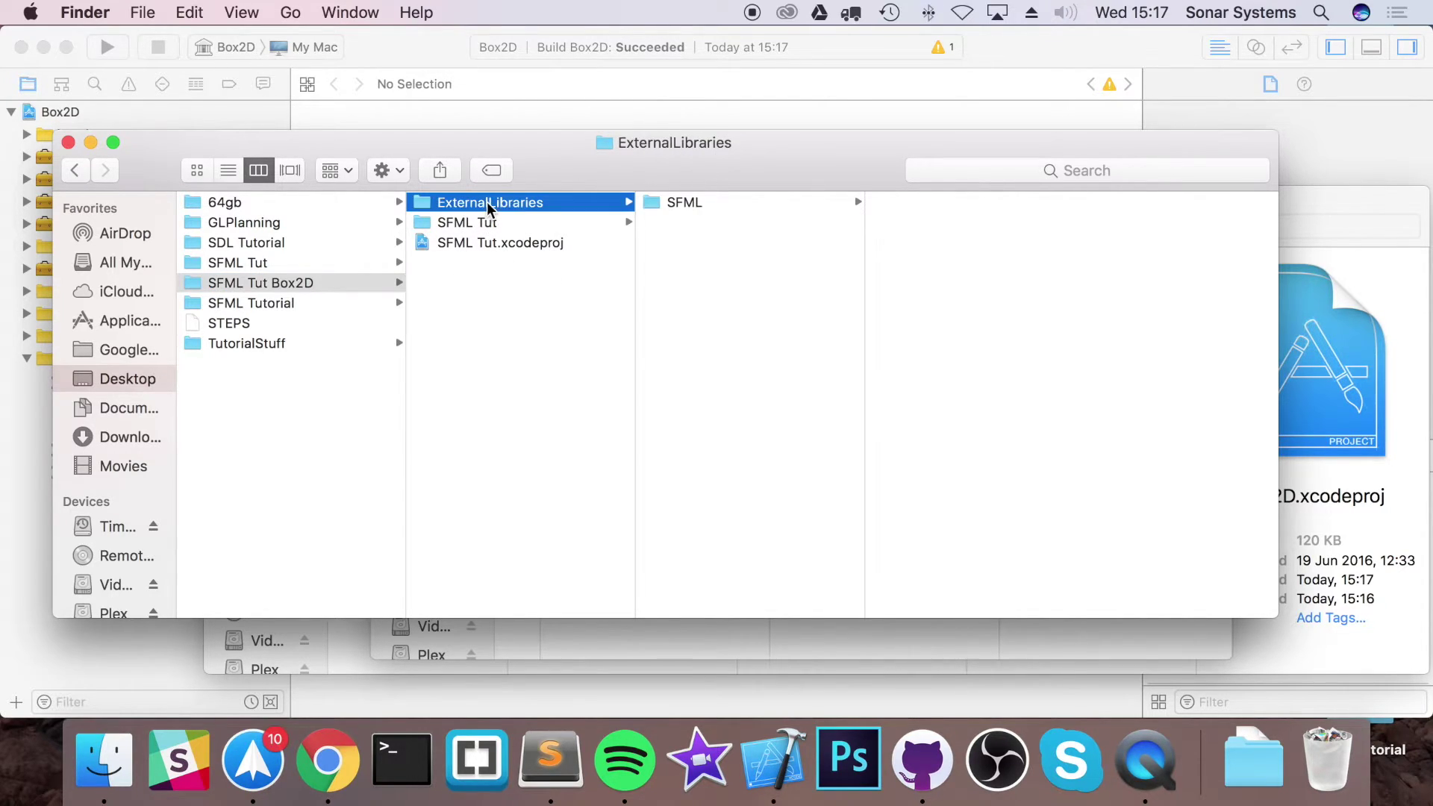
{"action": "right_click", "coordinate": [684, 283]}
{"action": "left_click", "coordinate": [716, 290]}
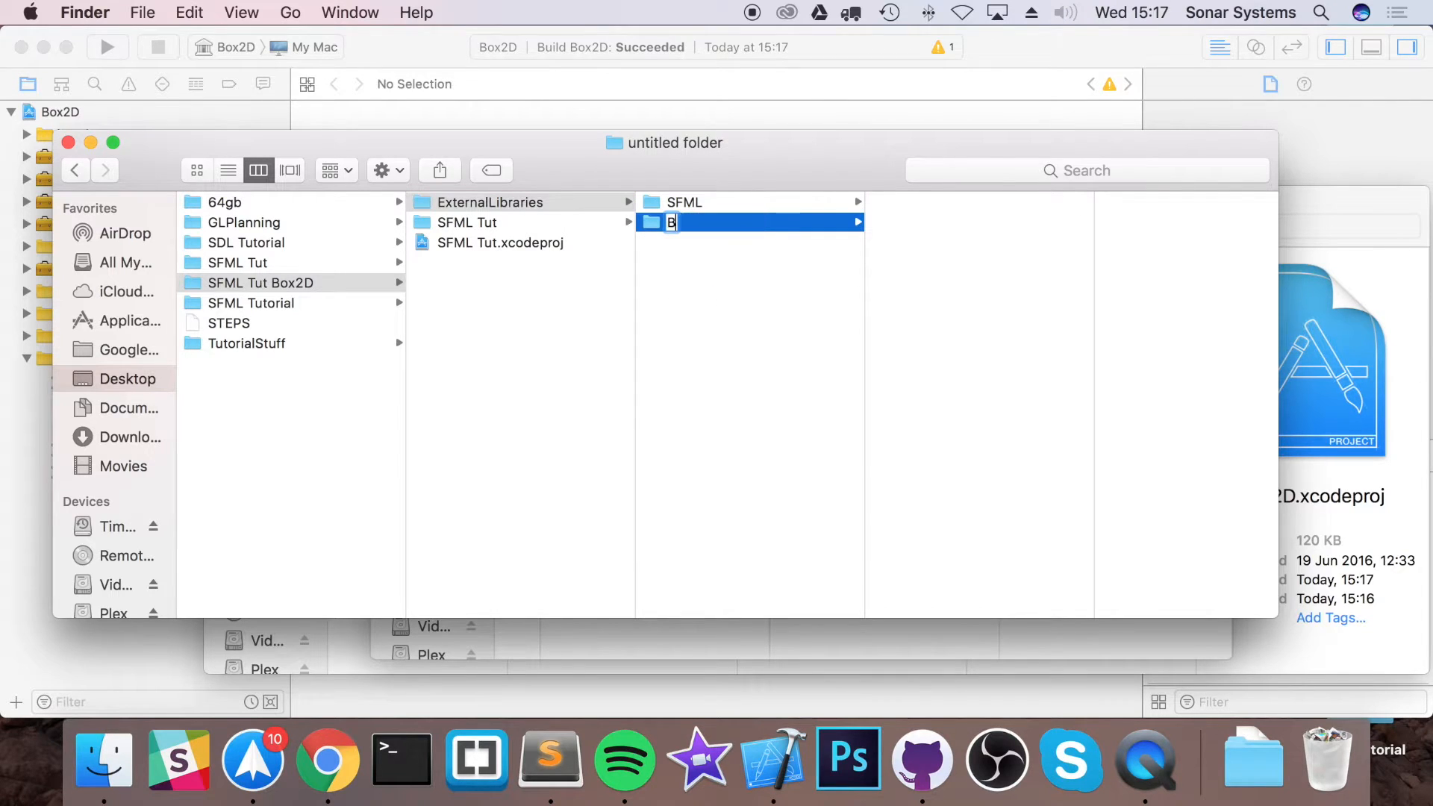
{"action": "type", "text": "Box2D"}
{"action": "key", "text": "Return"}
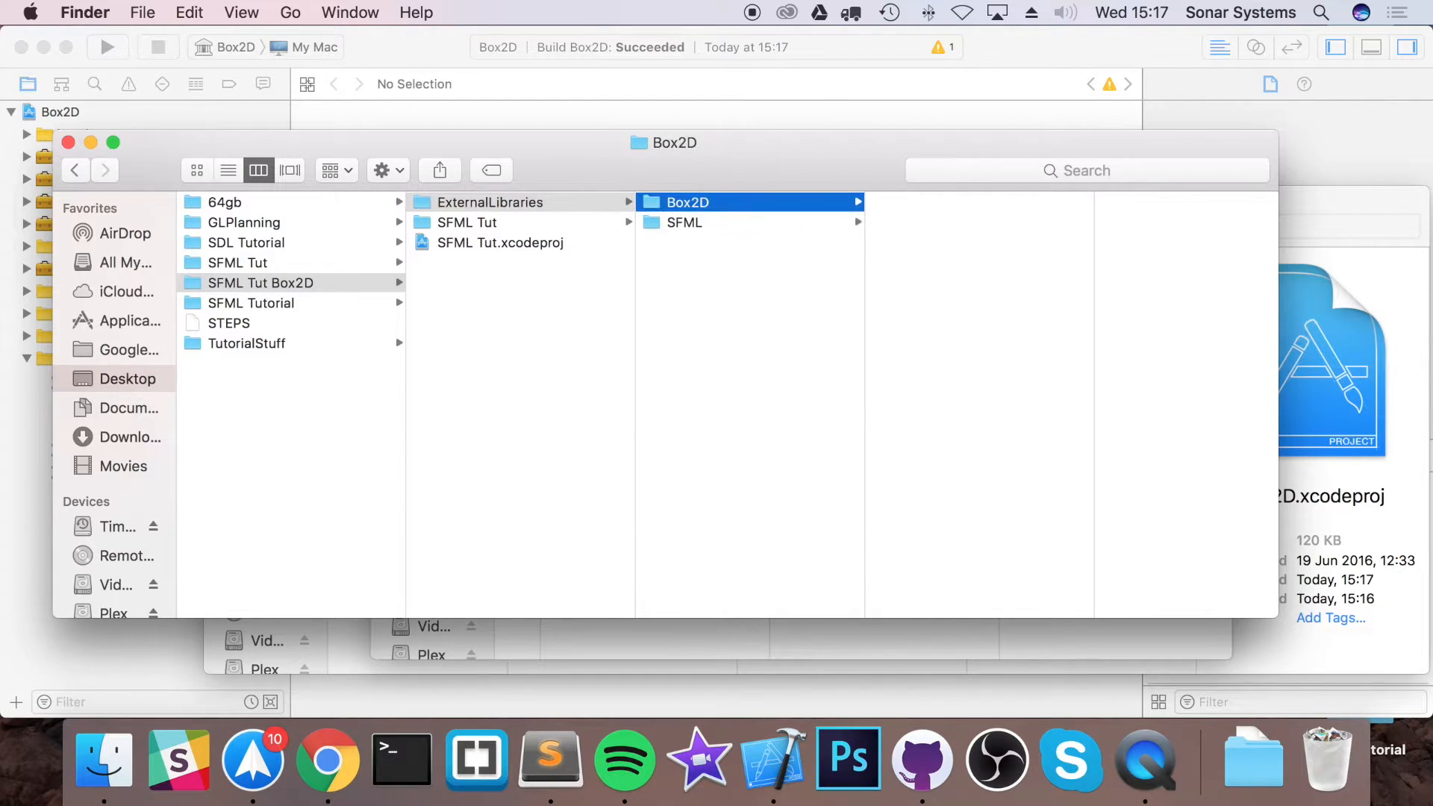
Step: Create include and lib subfolders inside the new Box2D folder
{"action": "left_click_drag", "start_coordinate": [700, 181], "coordinate": [646, 175]}
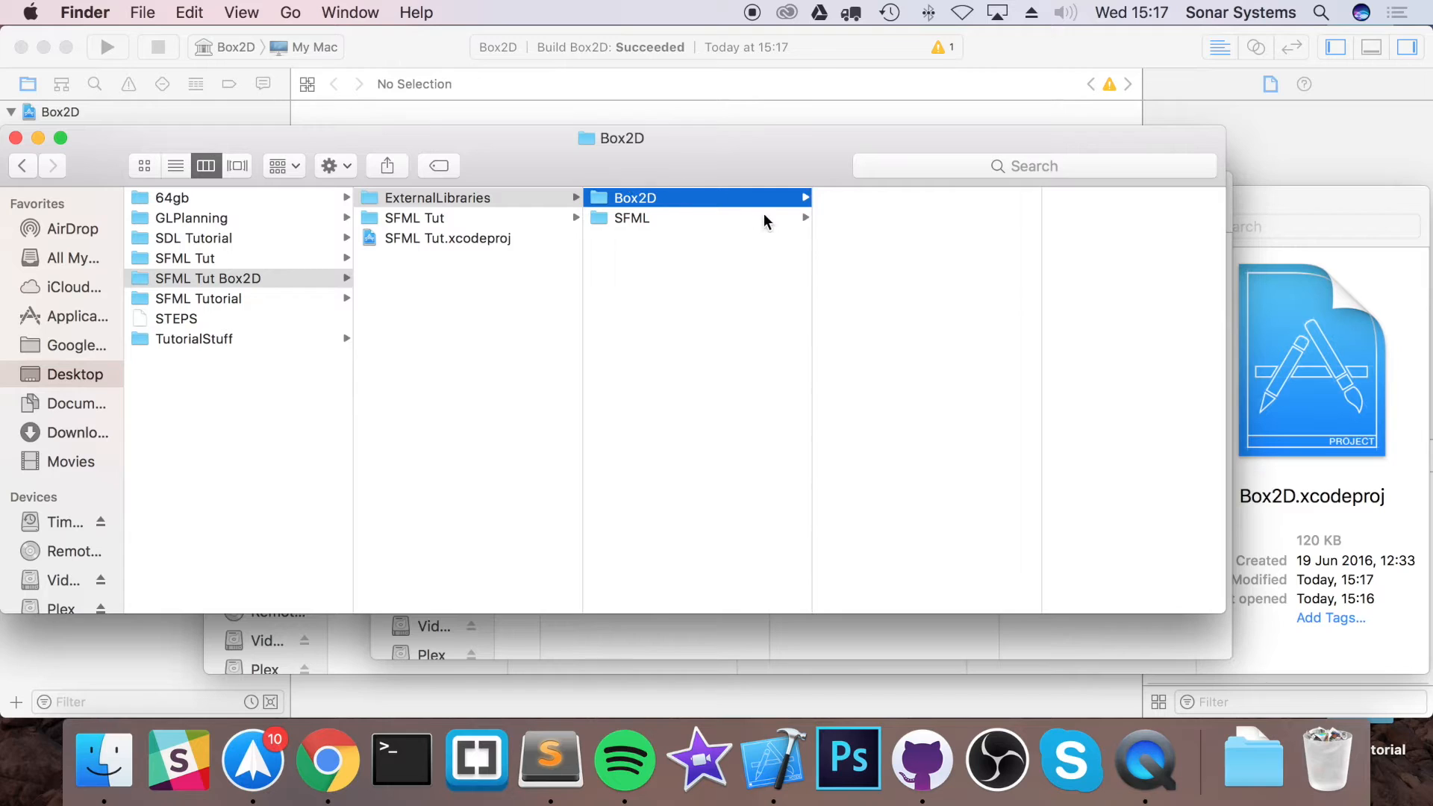
{"action": "right_click", "coordinate": [834, 214]}
{"action": "left_click", "coordinate": [875, 230]}
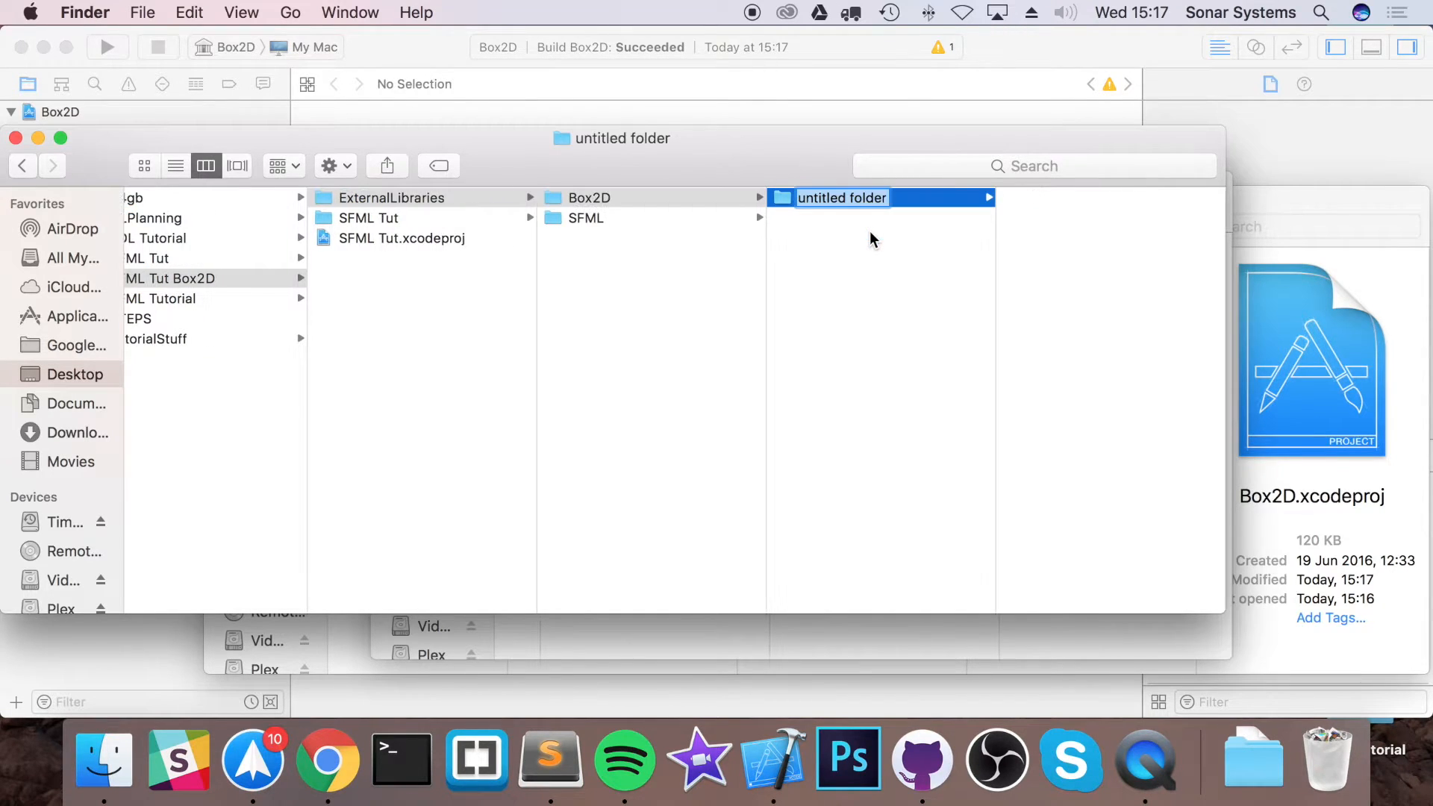
{"action": "type", "text": "include"}
{"action": "right_click", "coordinate": [895, 269]}
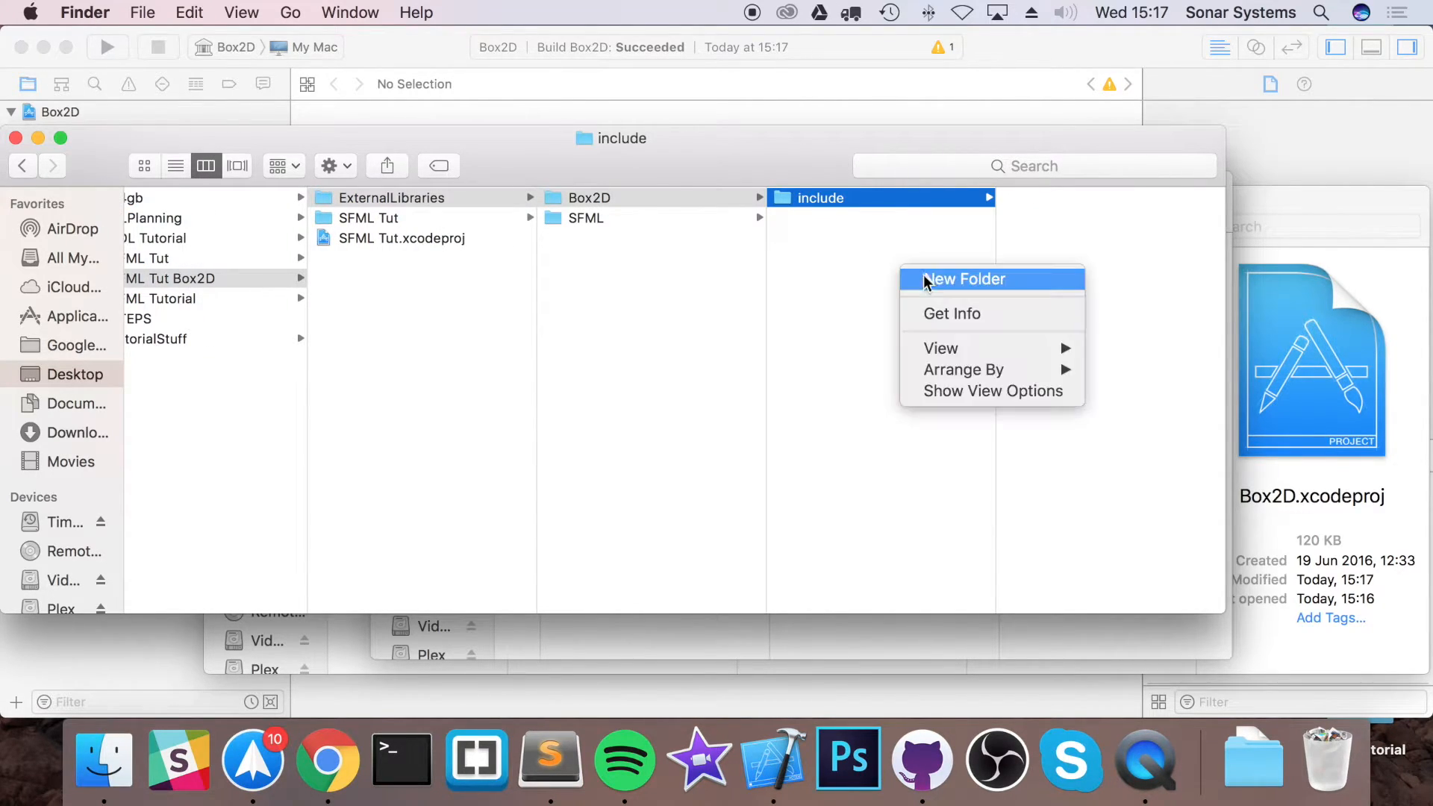
{"action": "left_click", "coordinate": [937, 279]}
{"action": "type", "text": "lib"}
{"action": "key", "text": "Return"}
Step: Copy libBox2D.a from the Debug build folder into the lib subfolder
{"action": "key", "text": "super+grave"}
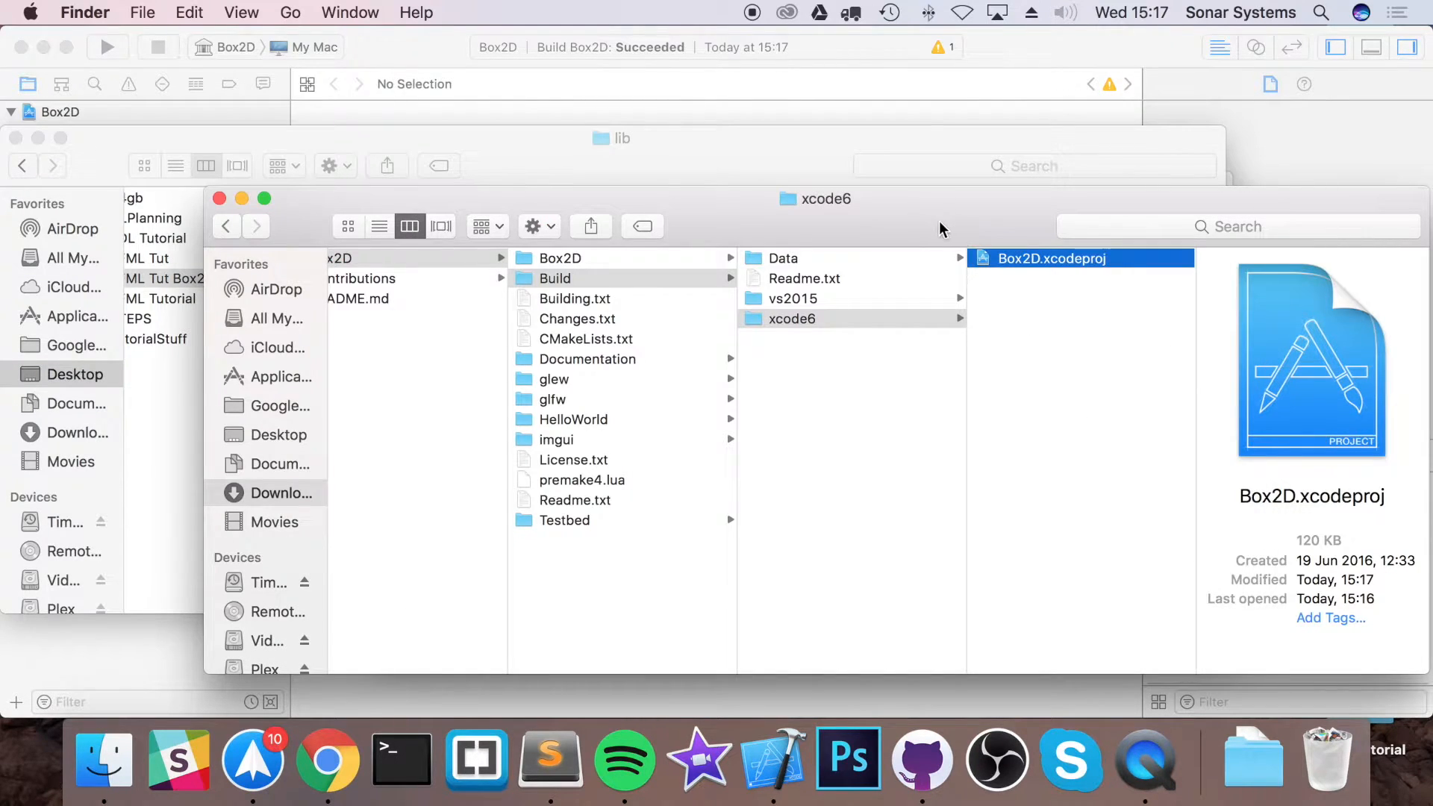
{"action": "key", "text": "ctrl+Up"}
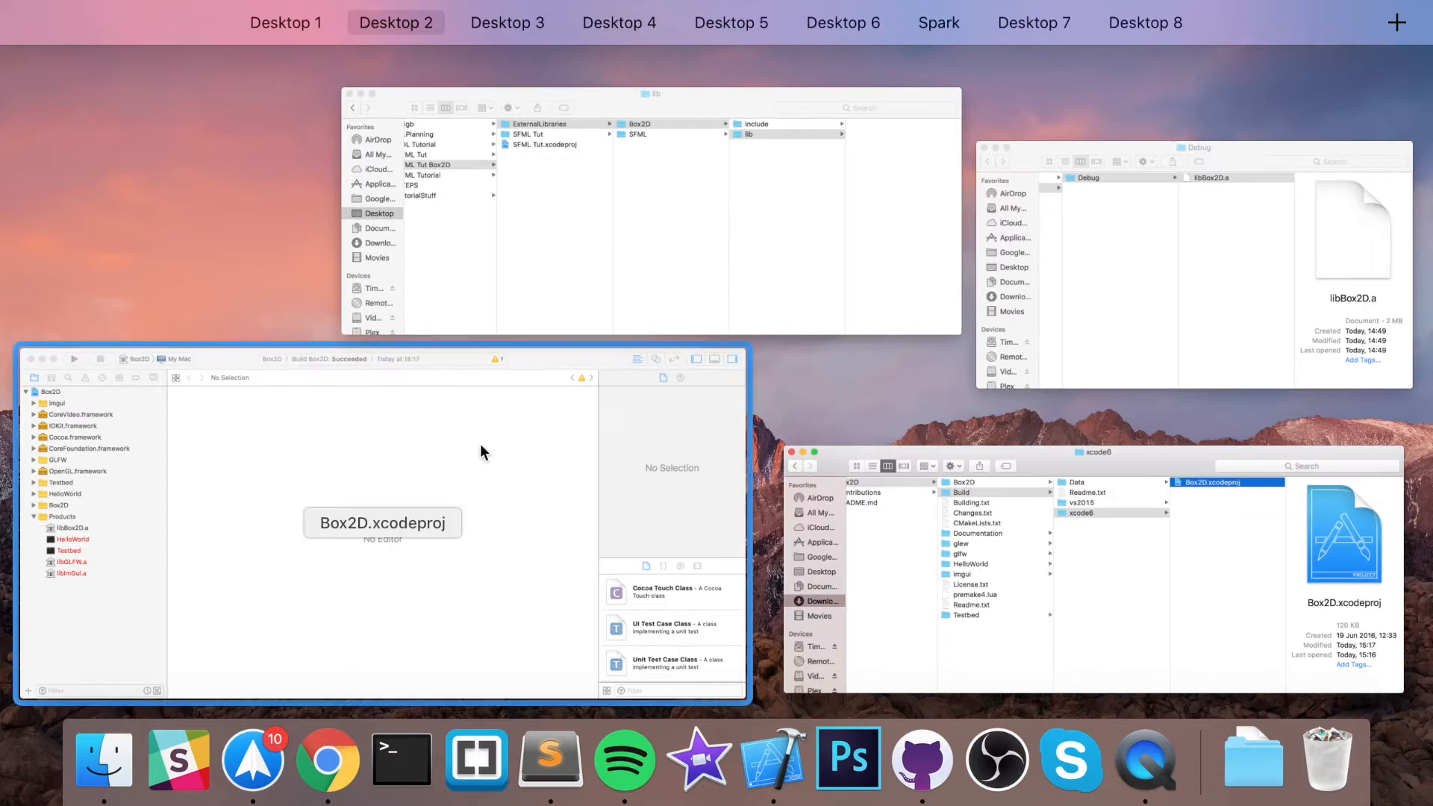
{"action": "left_click", "coordinate": [1029, 299]}
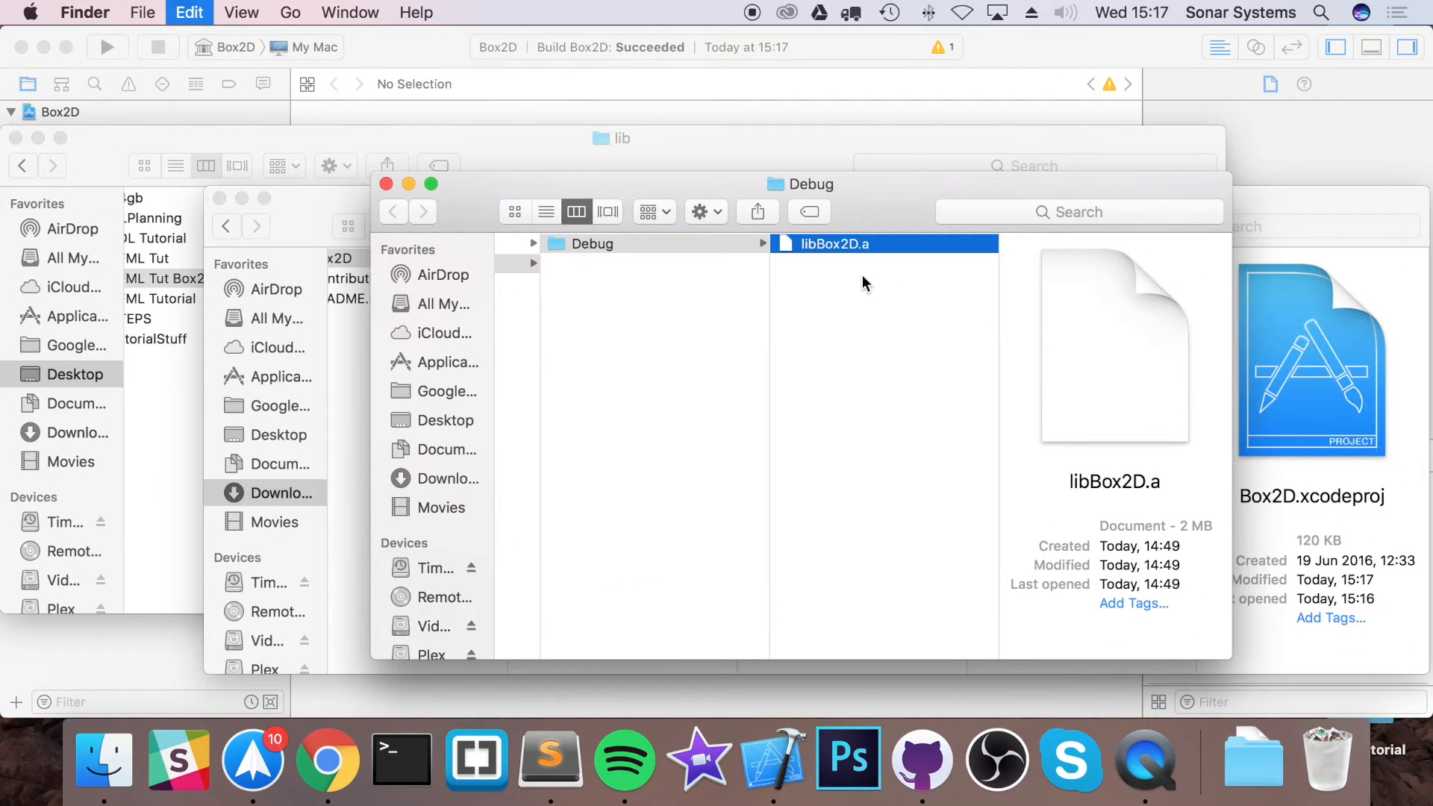
{"action": "key", "text": "super+c"}
{"action": "left_click_drag", "start_coordinate": [484, 191], "coordinate": [692, 334]}
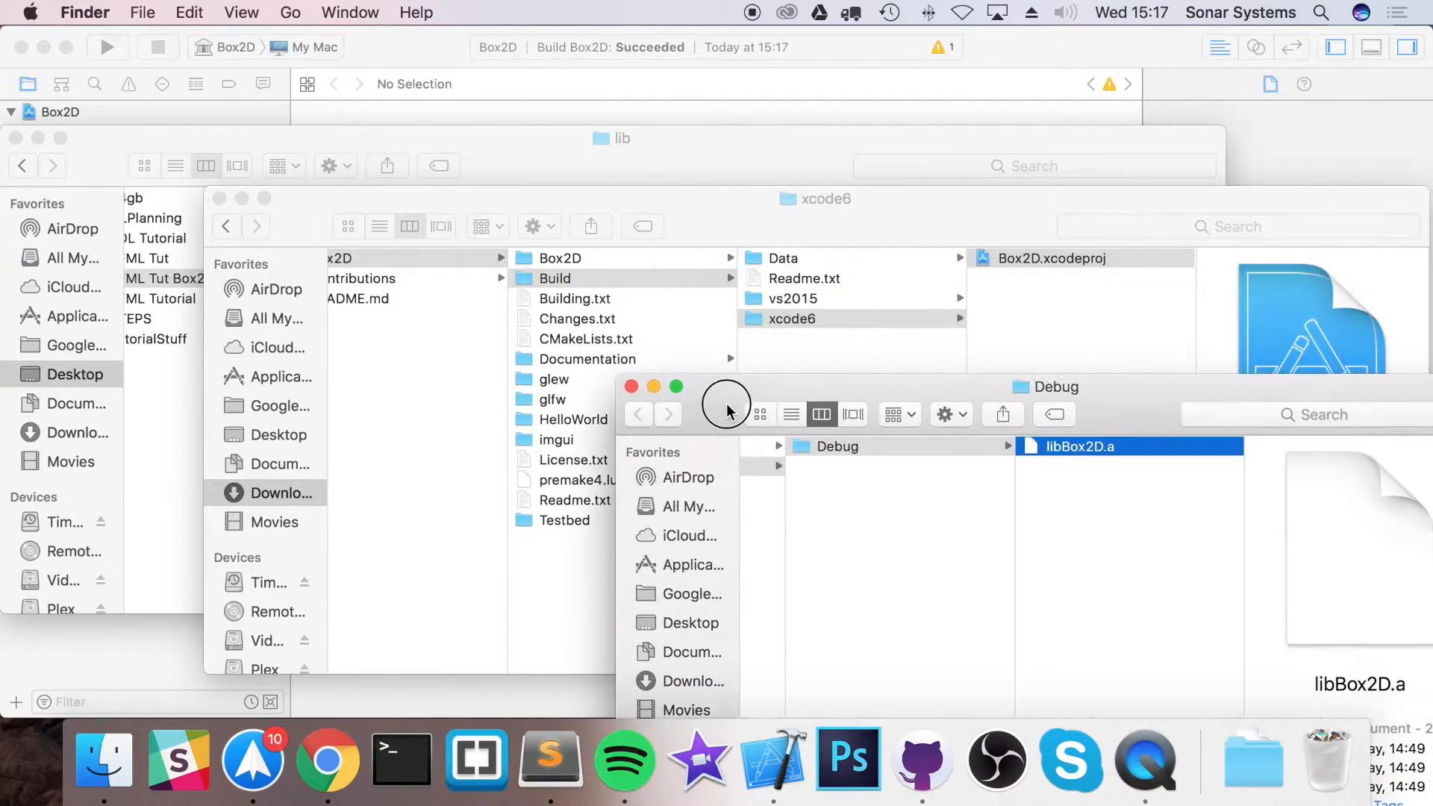
{"action": "left_click", "coordinate": [579, 170]}
{"action": "key", "text": "super+v"}
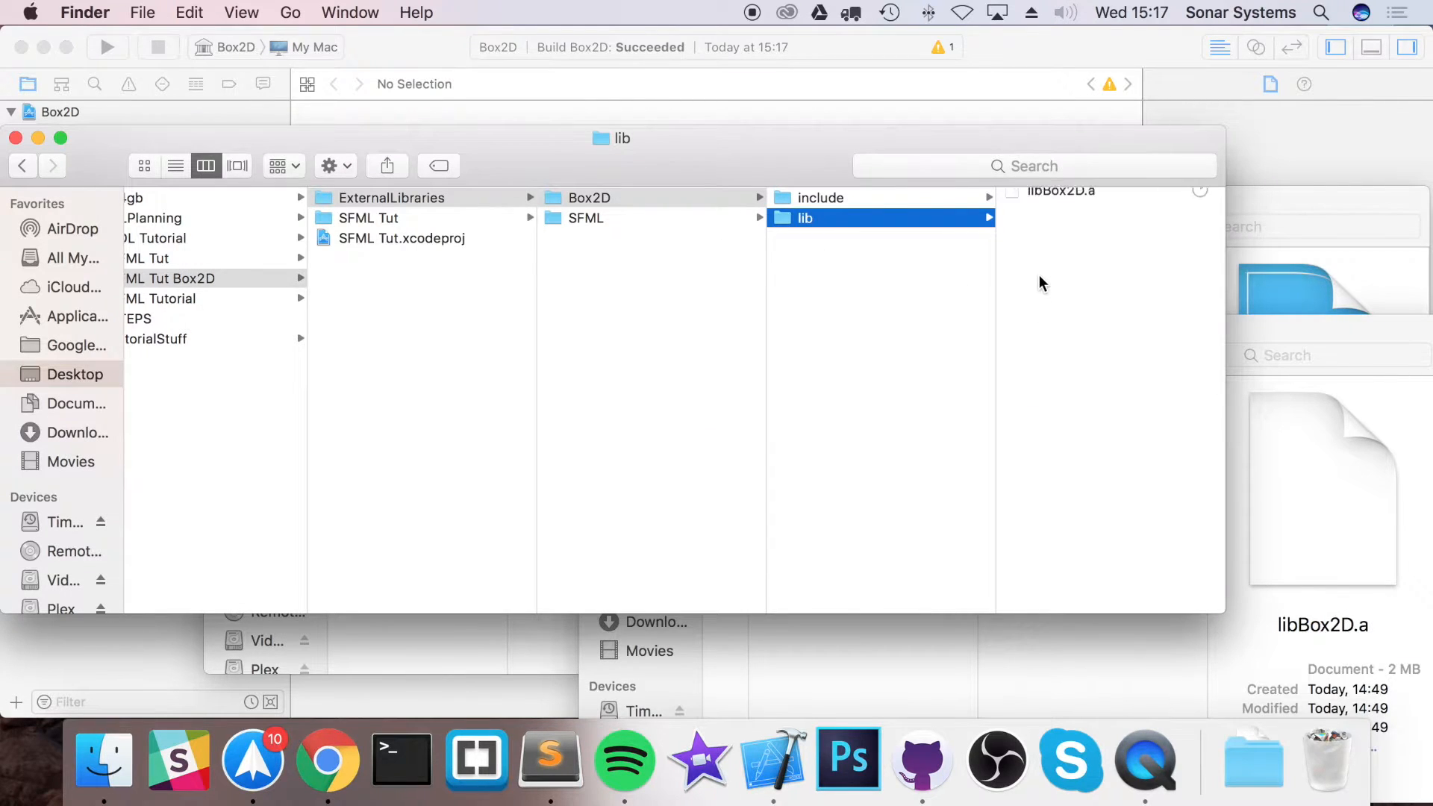
Step: Select the include folder, close the Debug window and bring the downloaded Box2D source forward
{"action": "left_click", "coordinate": [875, 202]}
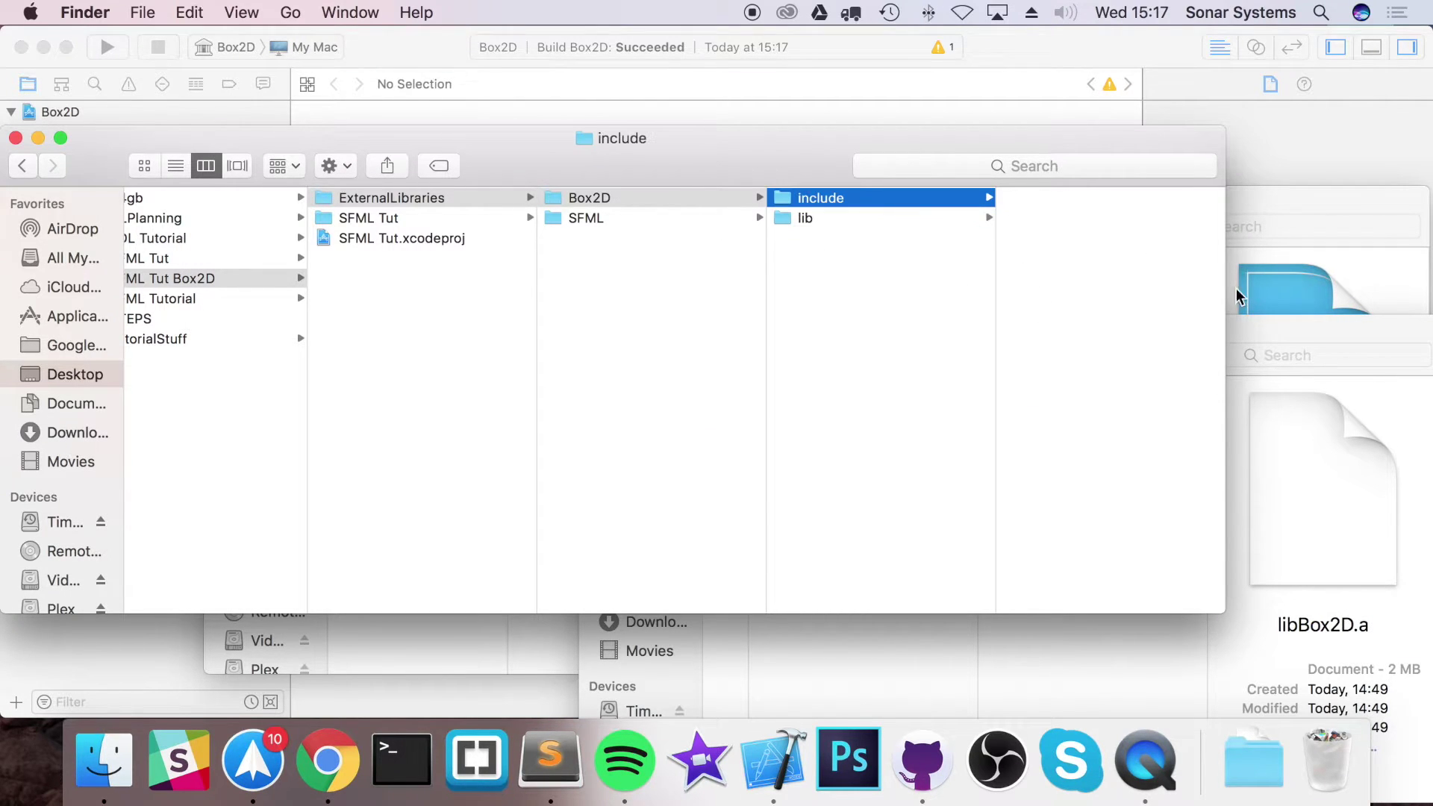
{"action": "left_click", "coordinate": [1254, 327]}
{"action": "left_click_drag", "start_coordinate": [1039, 331], "coordinate": [833, 147]}
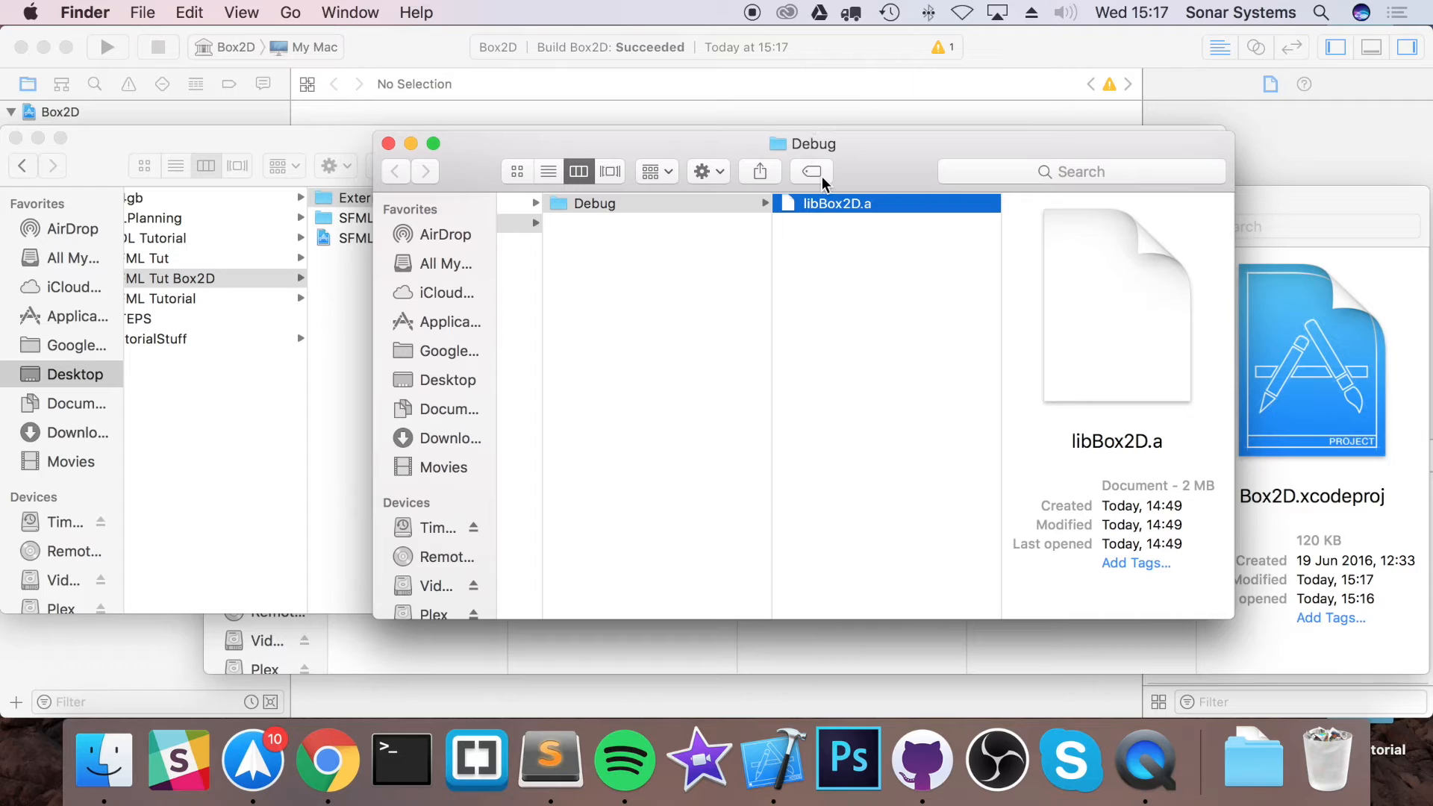
{"action": "left_click", "coordinate": [389, 143]}
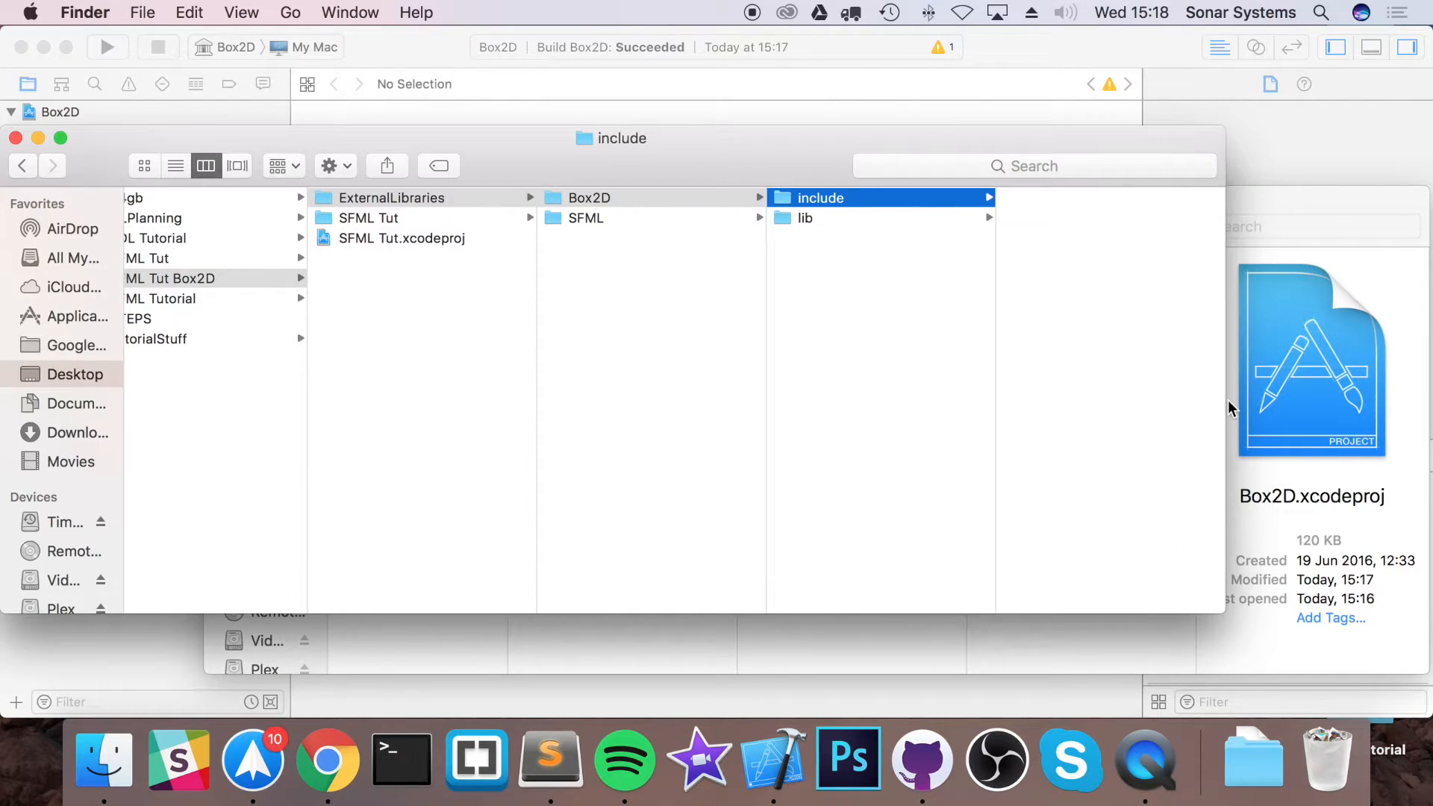
{"action": "left_click", "coordinate": [1272, 423]}
{"action": "scroll", "coordinate": [599, 425], "scroll_direction": "left", "scroll_amount": 5}
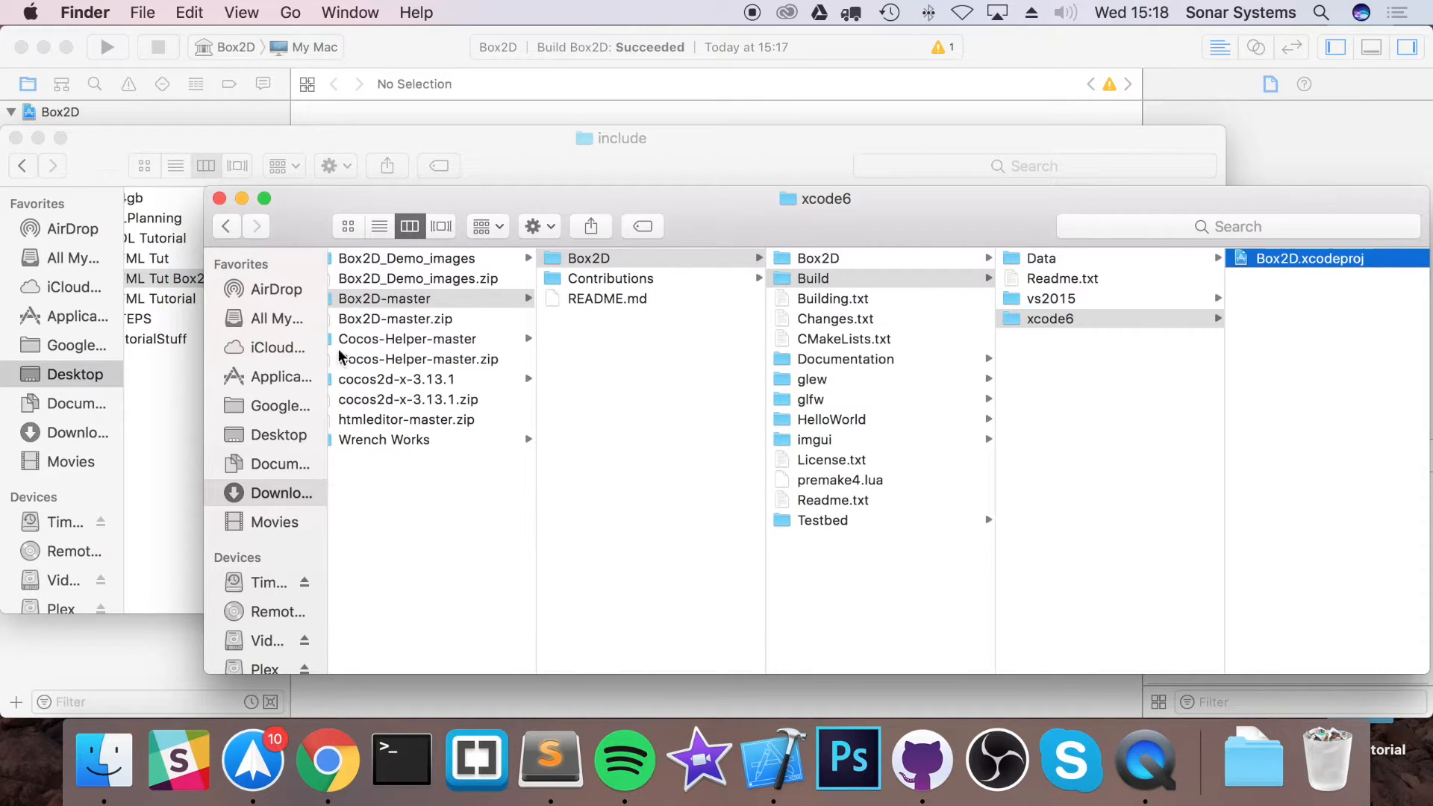
Step: Copy the Box2D source folder from Box2D-master
{"action": "left_click", "coordinate": [819, 259]}
{"action": "left_click_drag", "start_coordinate": [1087, 484], "coordinate": [1091, 259]}
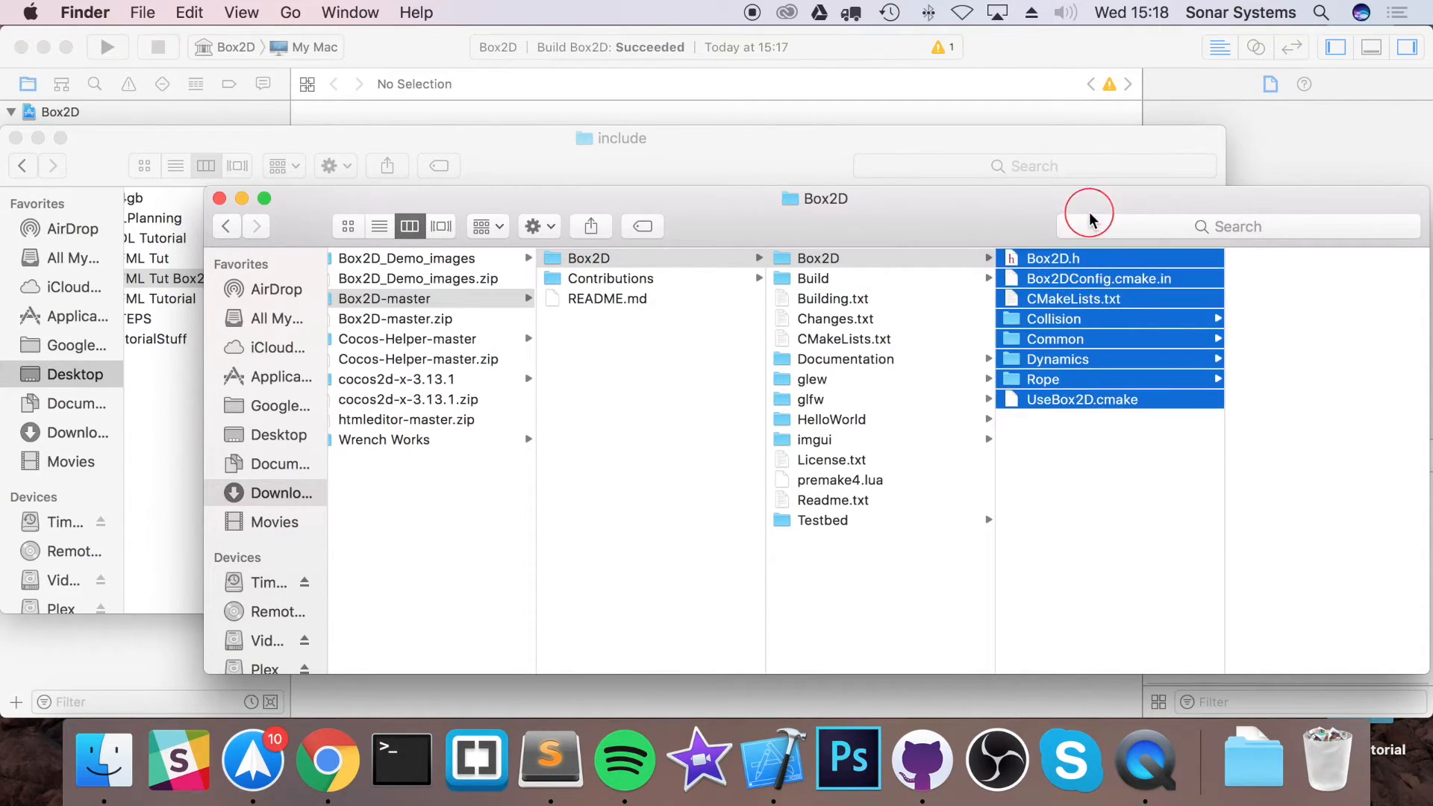
{"action": "key", "text": "super+c"}
{"action": "left_click_drag", "start_coordinate": [864, 188], "coordinate": [867, 274]}
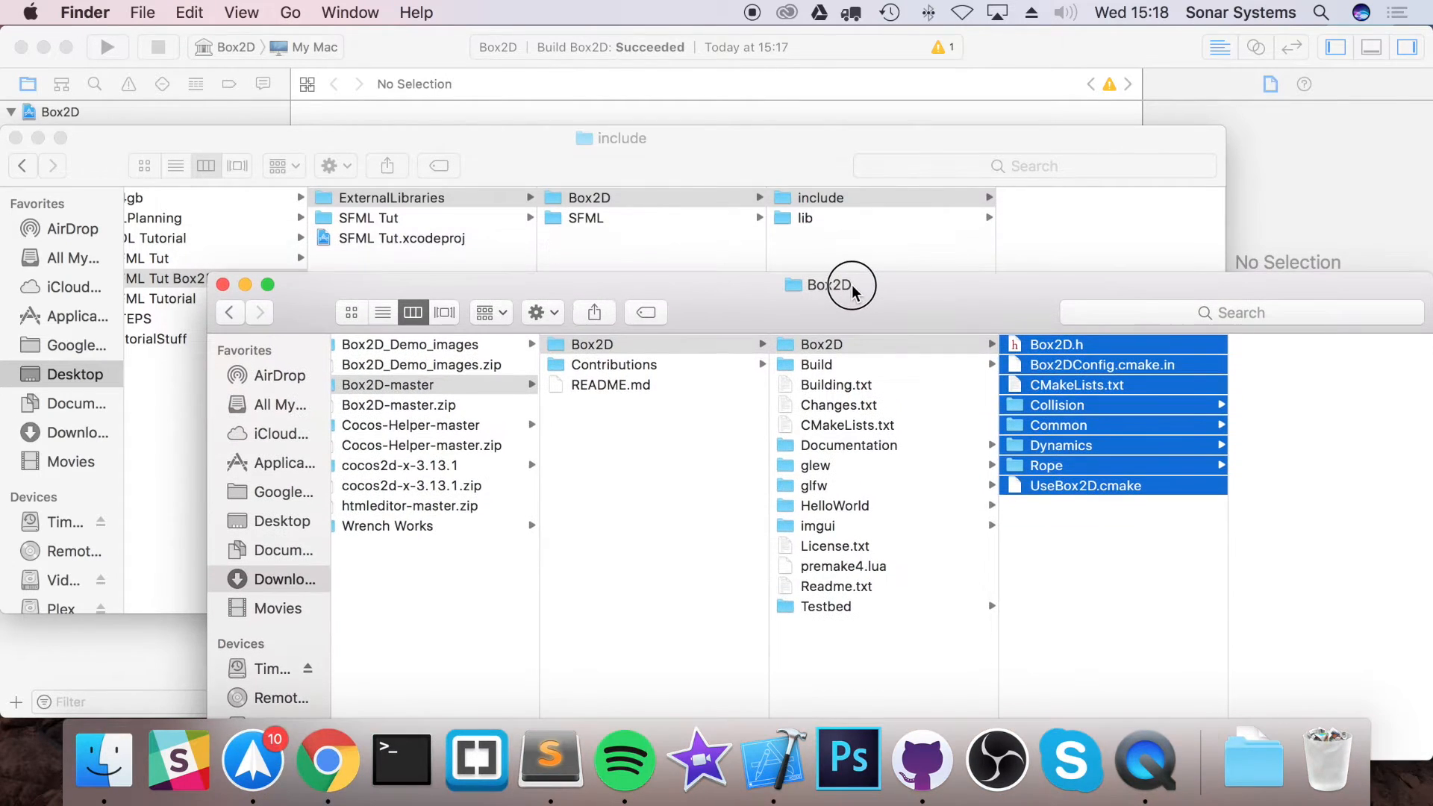
{"action": "left_click", "coordinate": [823, 364]}
{"action": "left_click", "coordinate": [823, 345]}
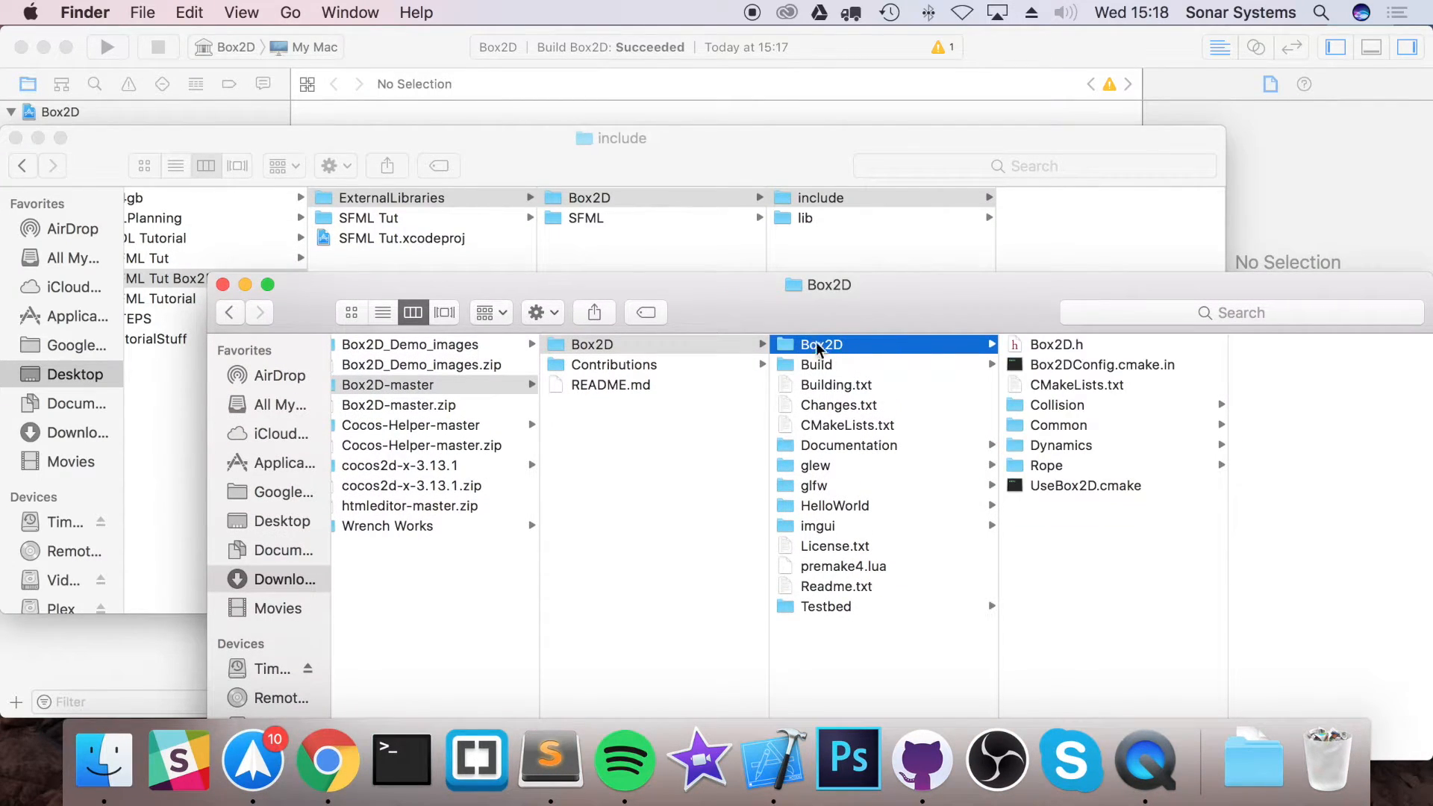
{"action": "key", "text": "super+c"}
Step: Paste the Box2D folder into include, check its contents and return to Xcode
{"action": "left_click", "coordinate": [1044, 228]}
{"action": "key", "text": "super+v"}
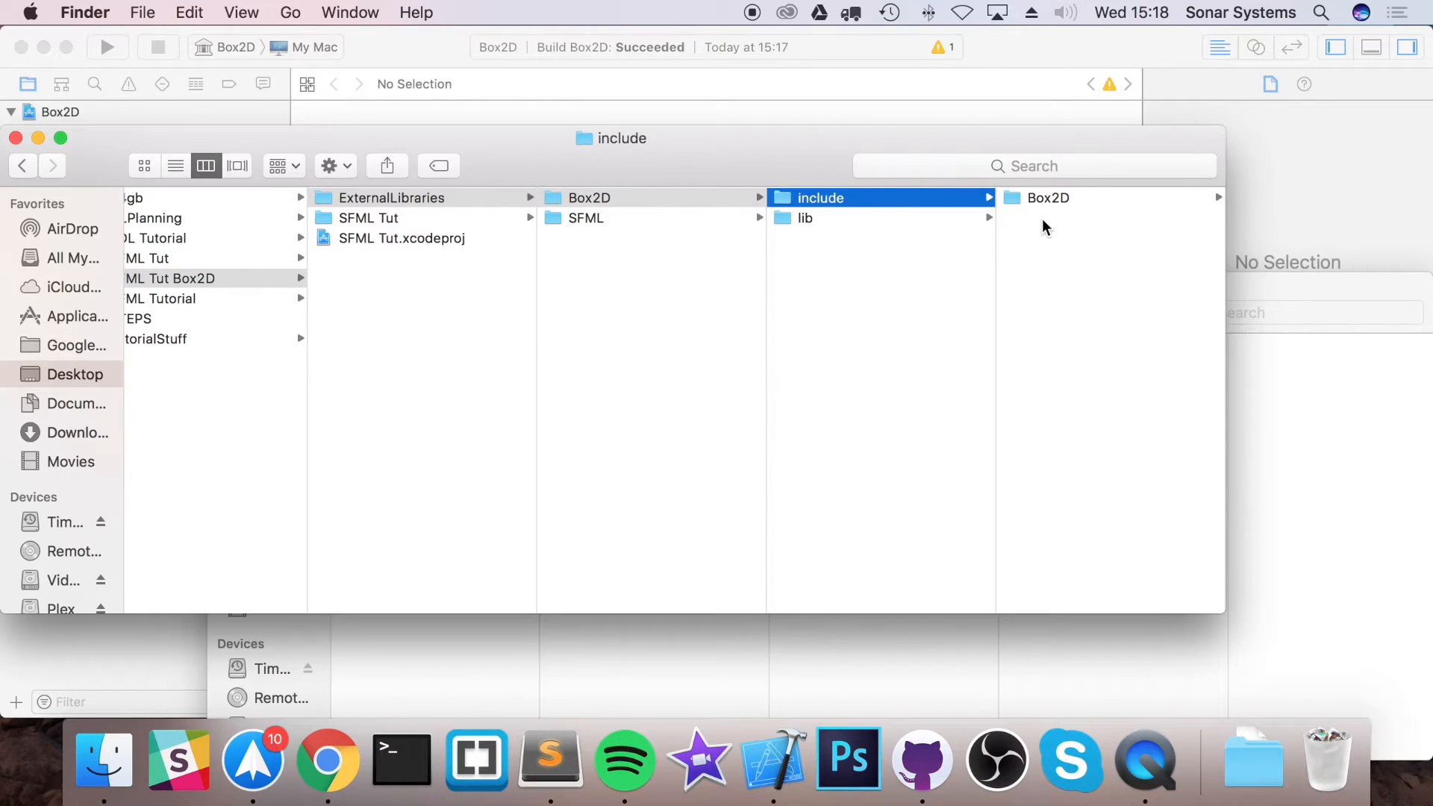
{"action": "left_click", "coordinate": [1060, 202]}
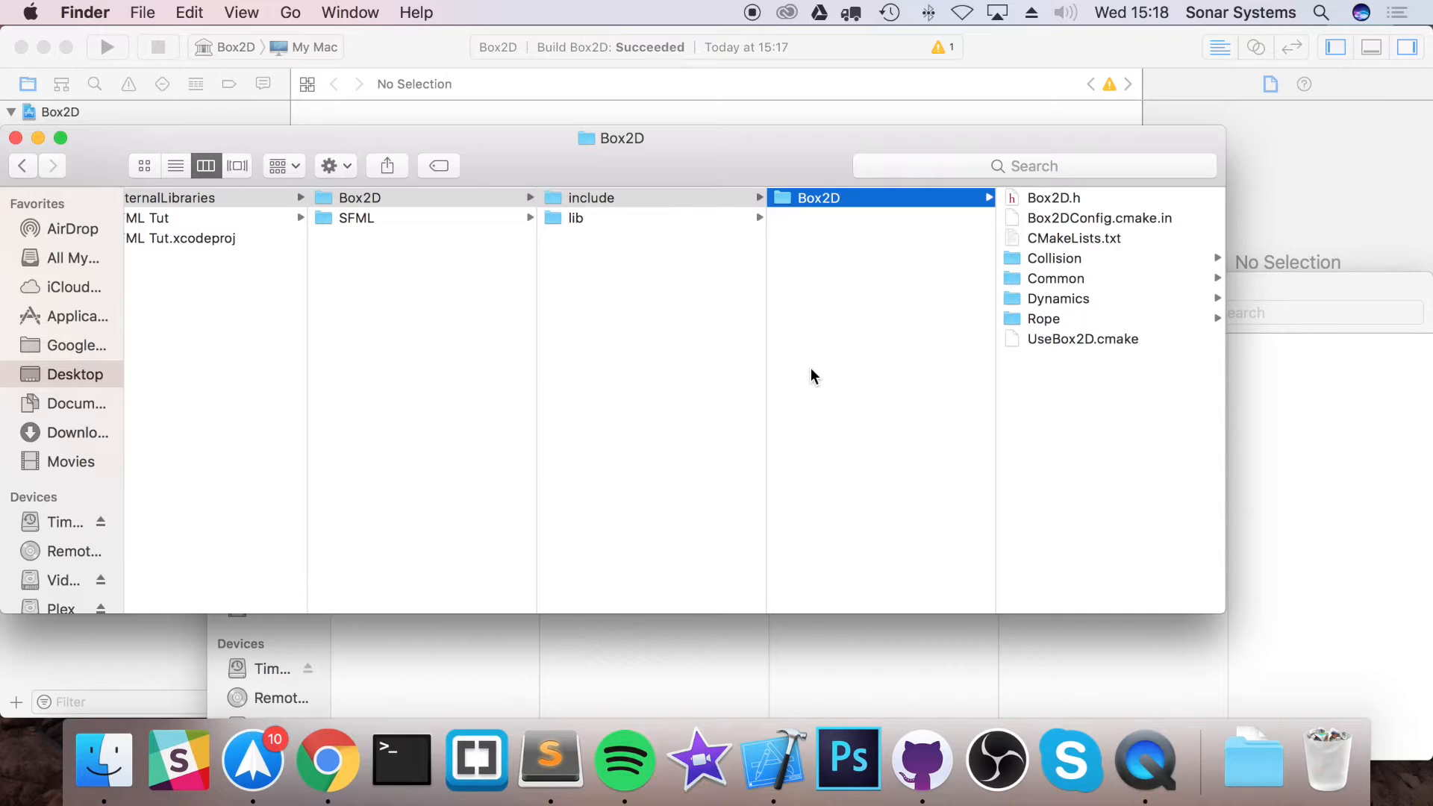
{"action": "left_click", "coordinate": [1288, 156]}
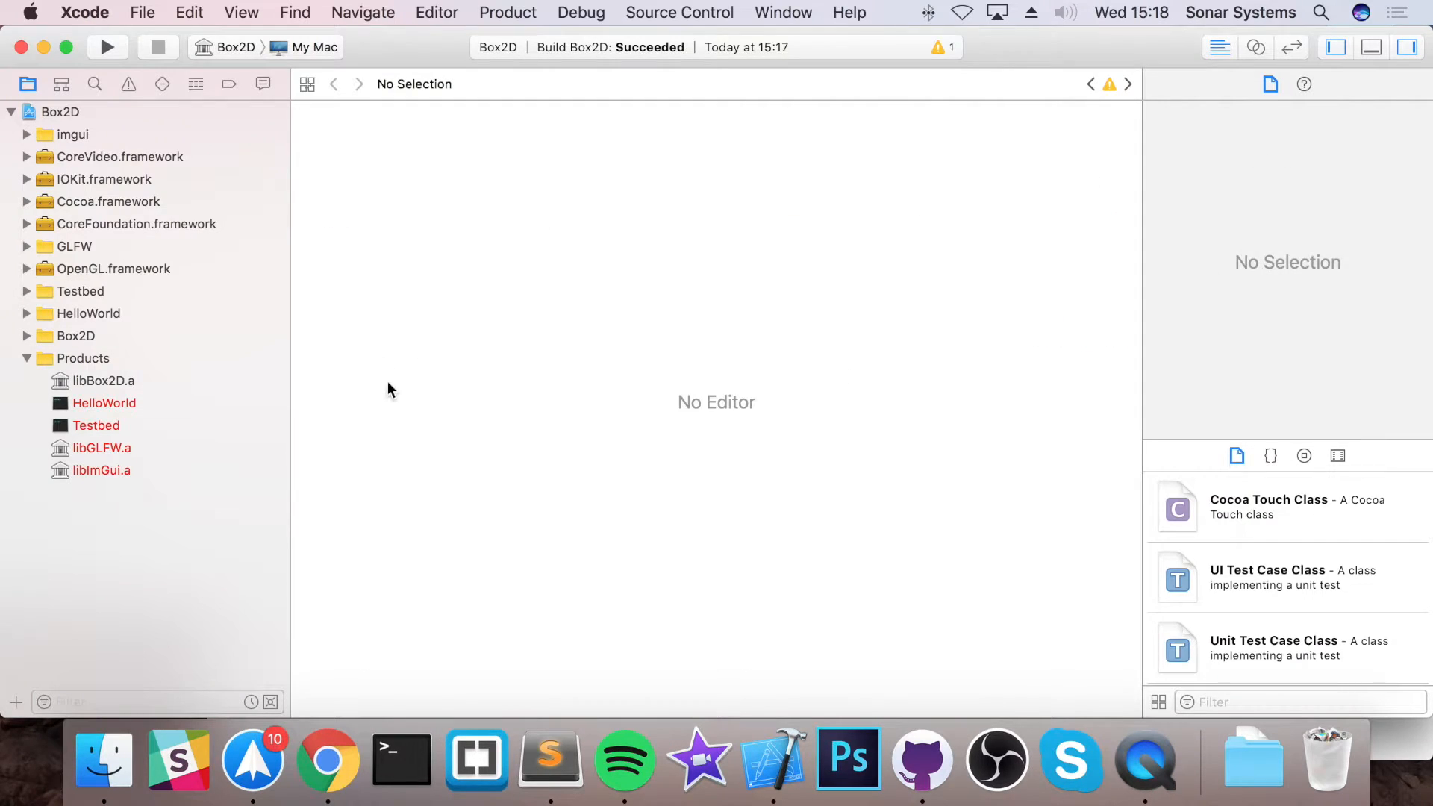
Step: Close the Box2D project and show SFML Tut's Link Binary With Libraries build phase
{"action": "left_click", "coordinate": [20, 47]}
{"action": "key", "text": "ctrl+Right"}
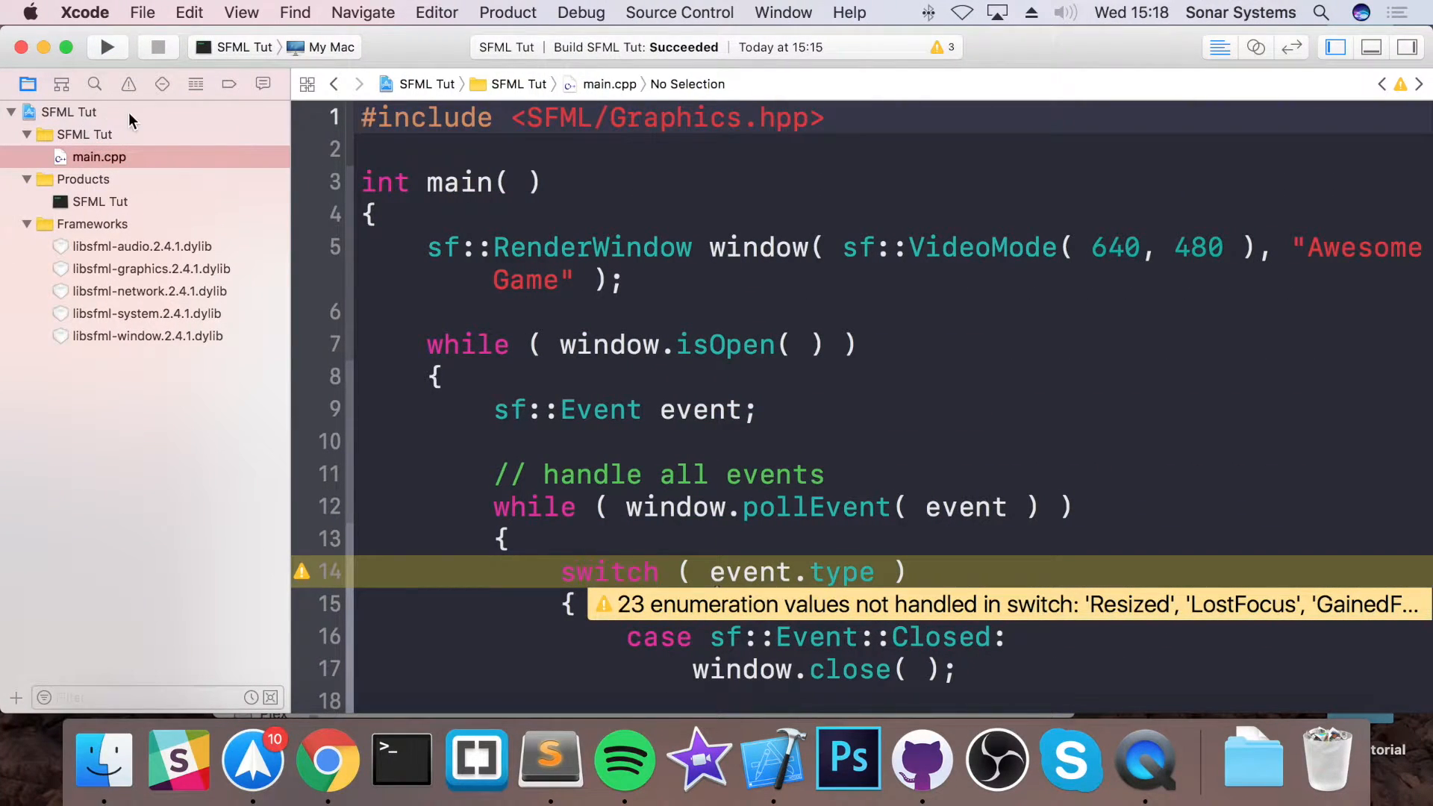
{"action": "left_click", "coordinate": [71, 112]}
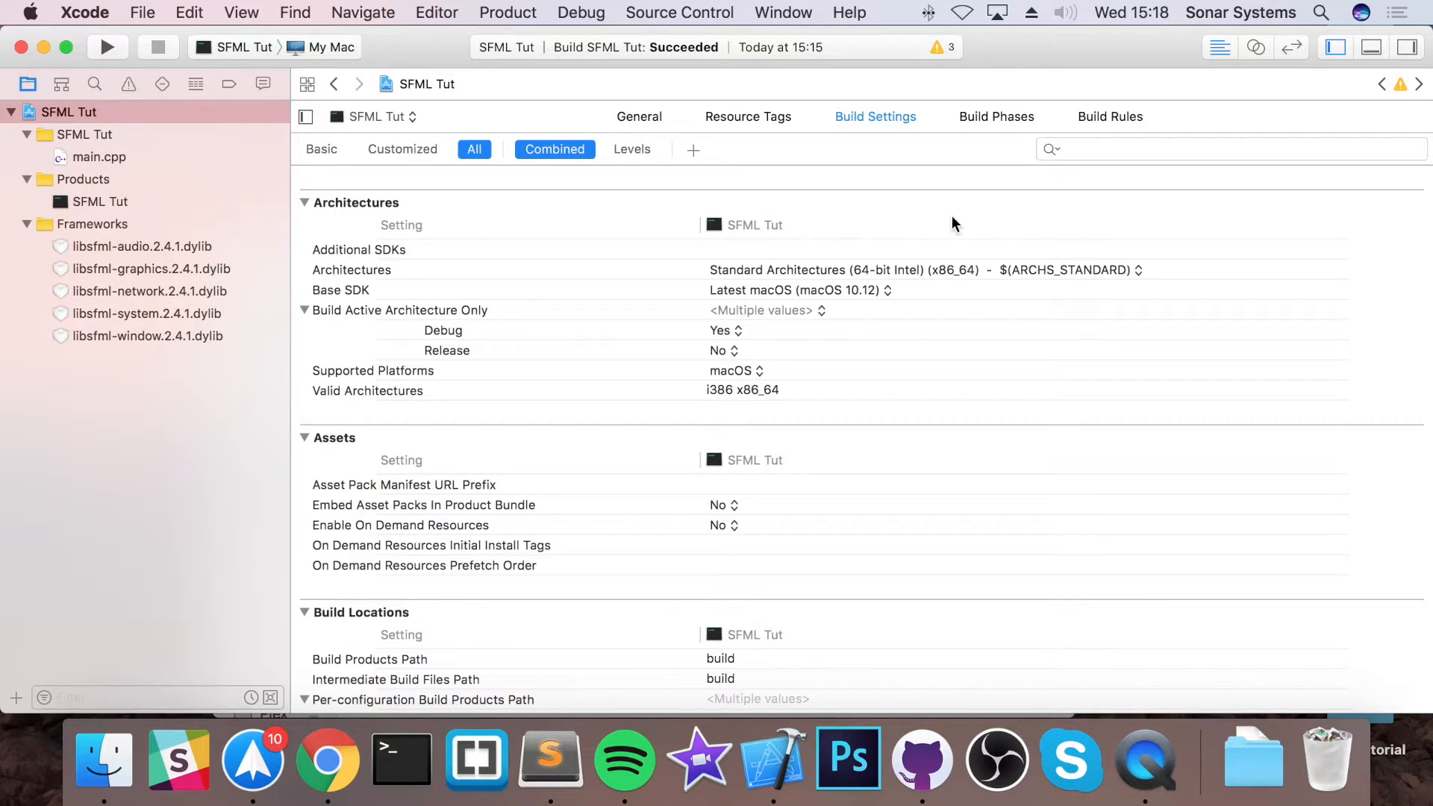
{"action": "left_click", "coordinate": [995, 117]}
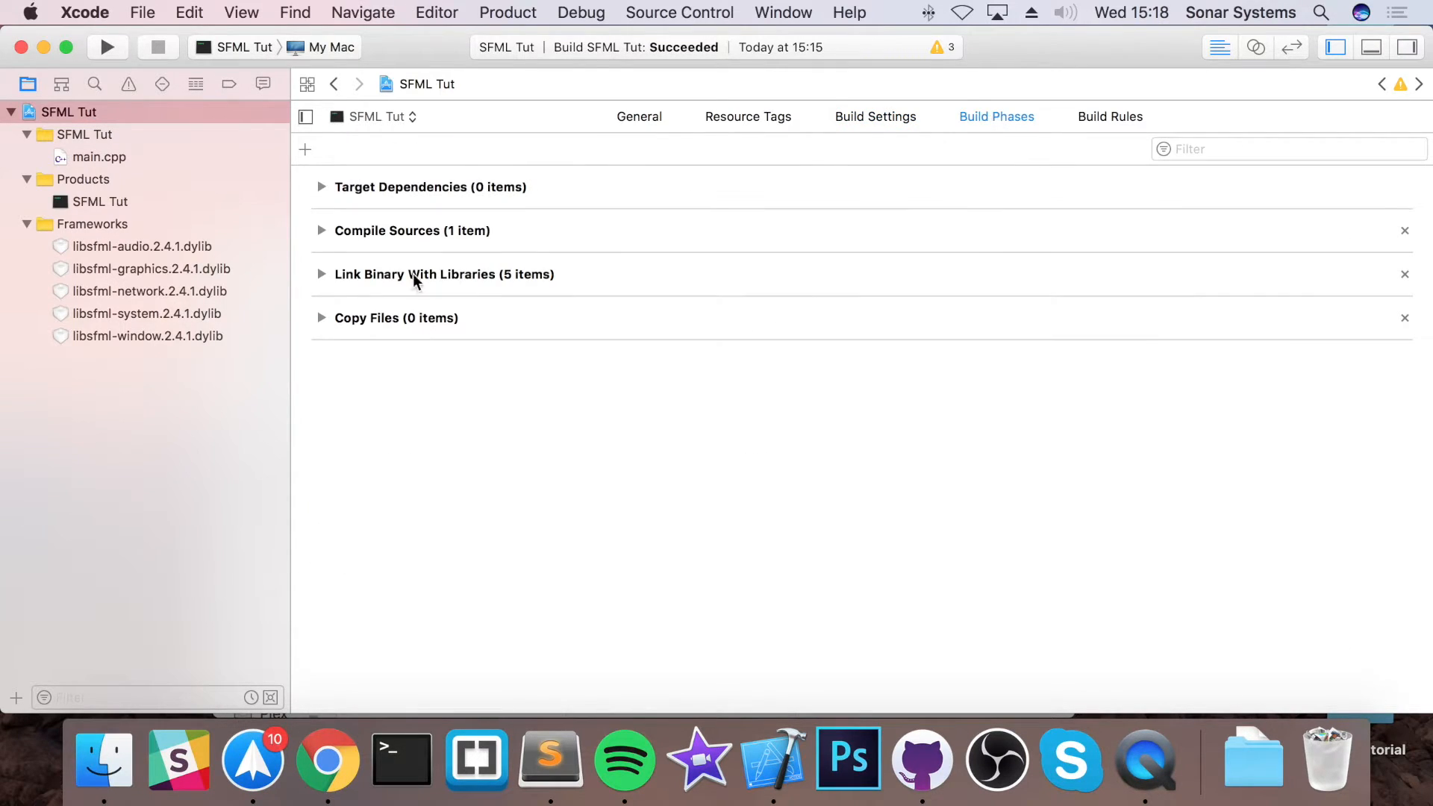
{"action": "left_click", "coordinate": [320, 275]}
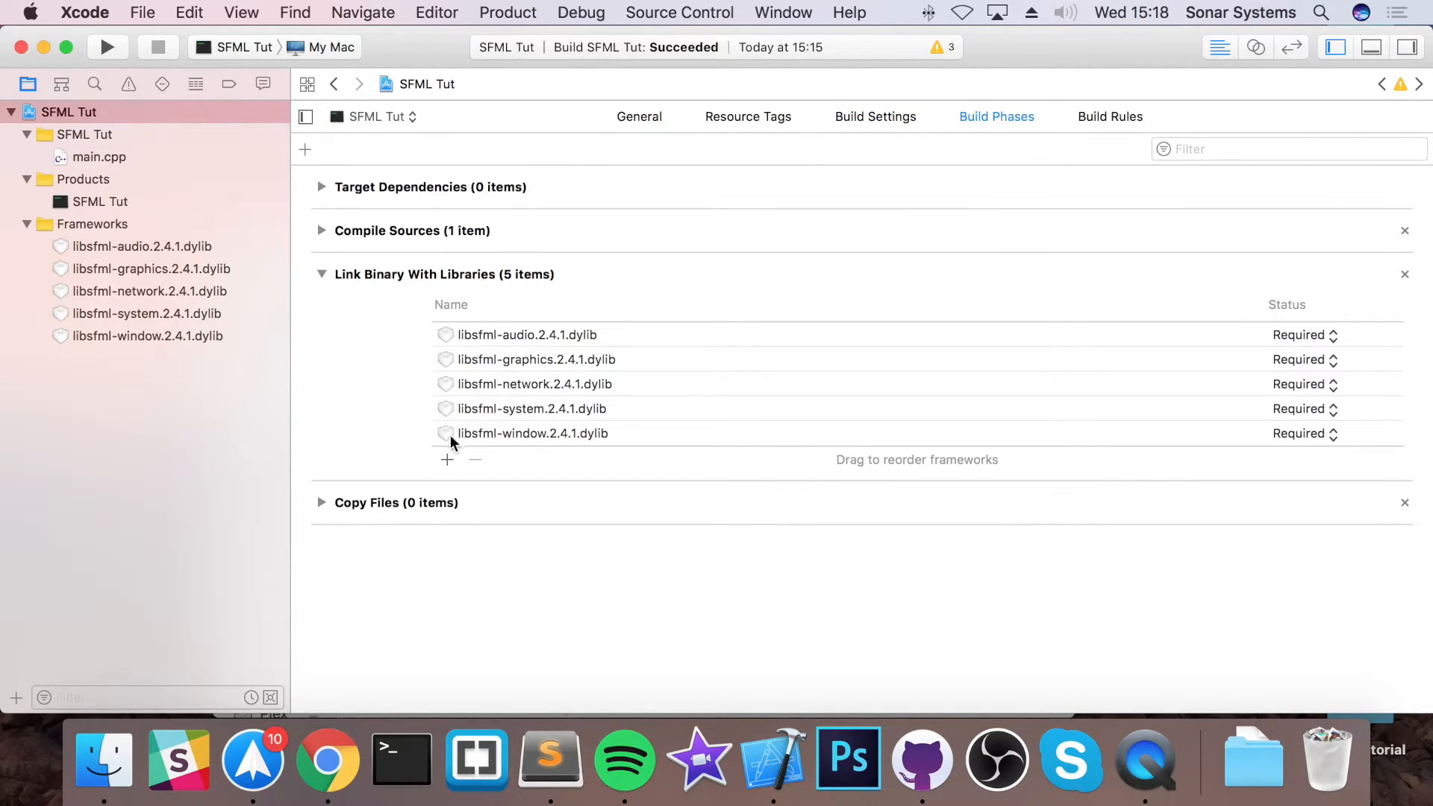
Step: Link ExternalLibraries/Box2D/lib/libBox2D.a into the target and return to Build Settings
{"action": "left_click", "coordinate": [445, 459]}
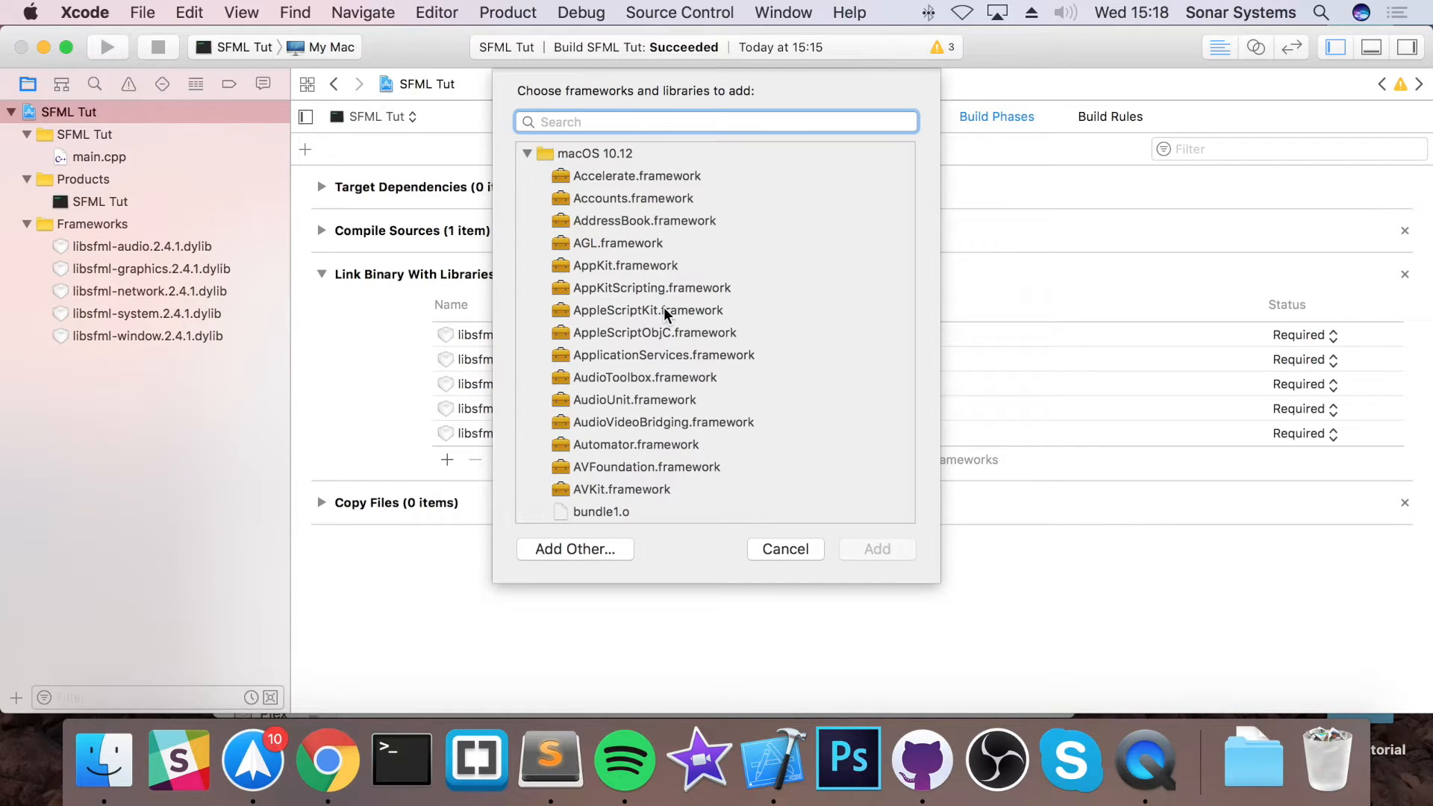
{"action": "left_click", "coordinate": [575, 550]}
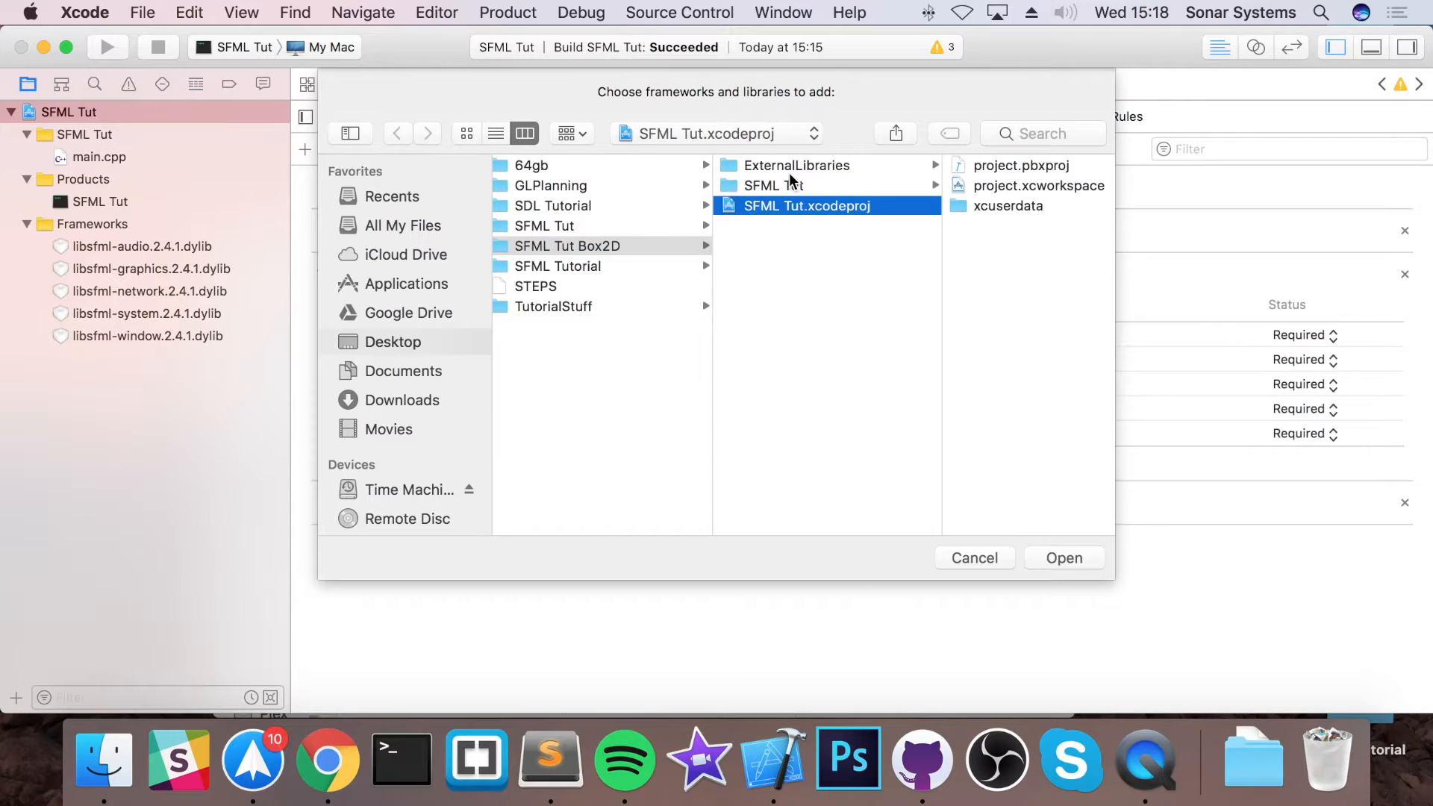
{"action": "left_click", "coordinate": [795, 166]}
{"action": "left_click", "coordinate": [937, 166]}
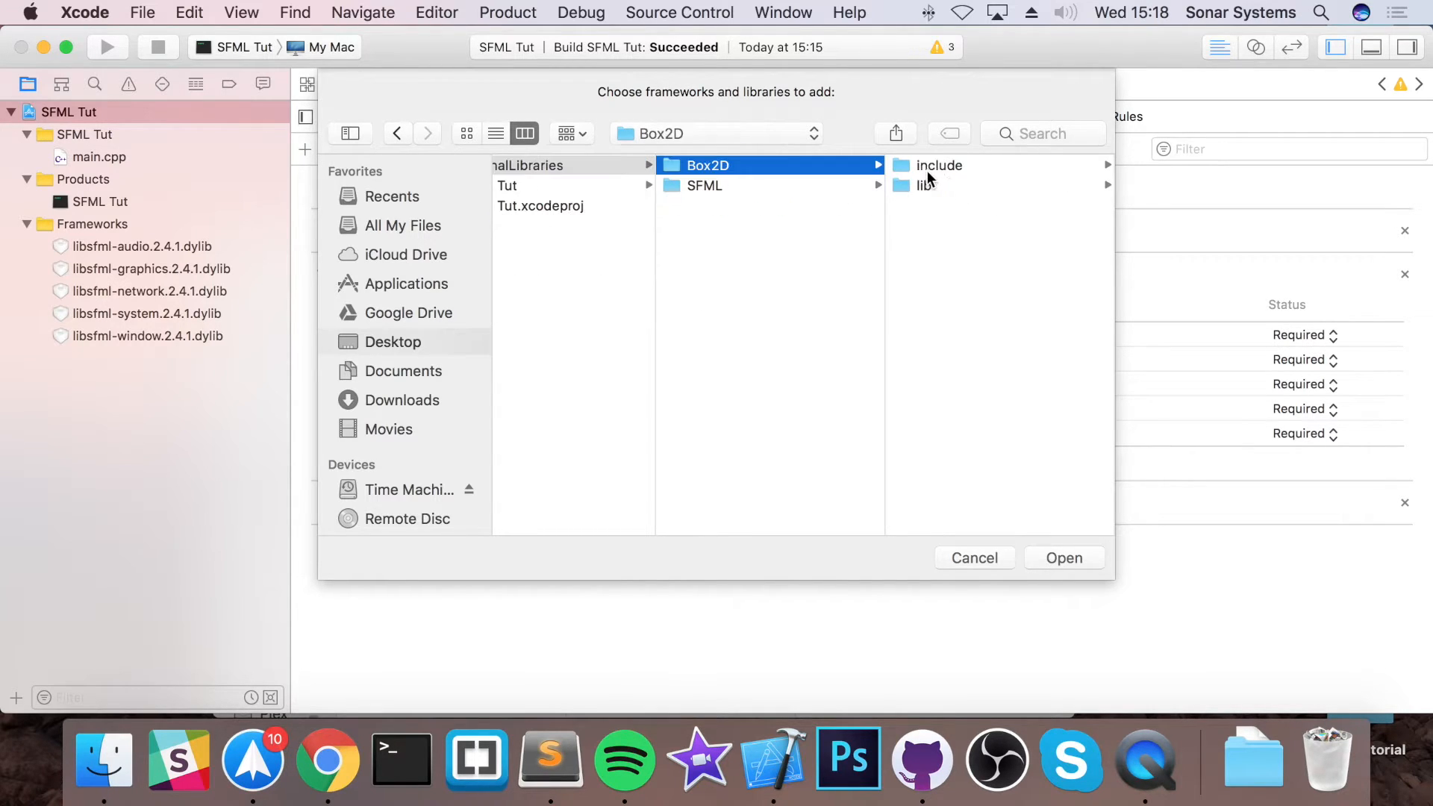
{"action": "left_click", "coordinate": [936, 185]}
{"action": "double_click", "coordinate": [1004, 166]}
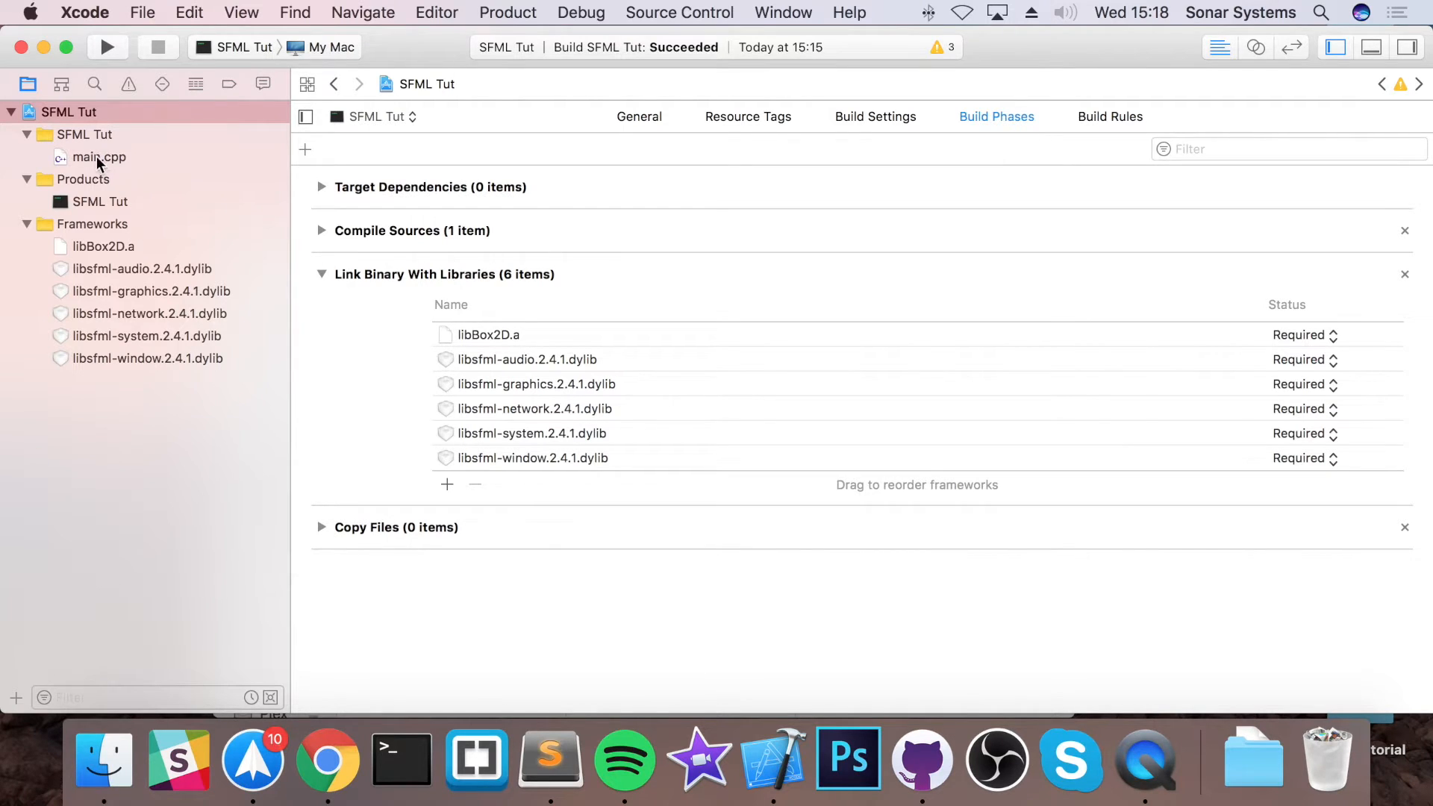
{"action": "left_click", "coordinate": [877, 116]}
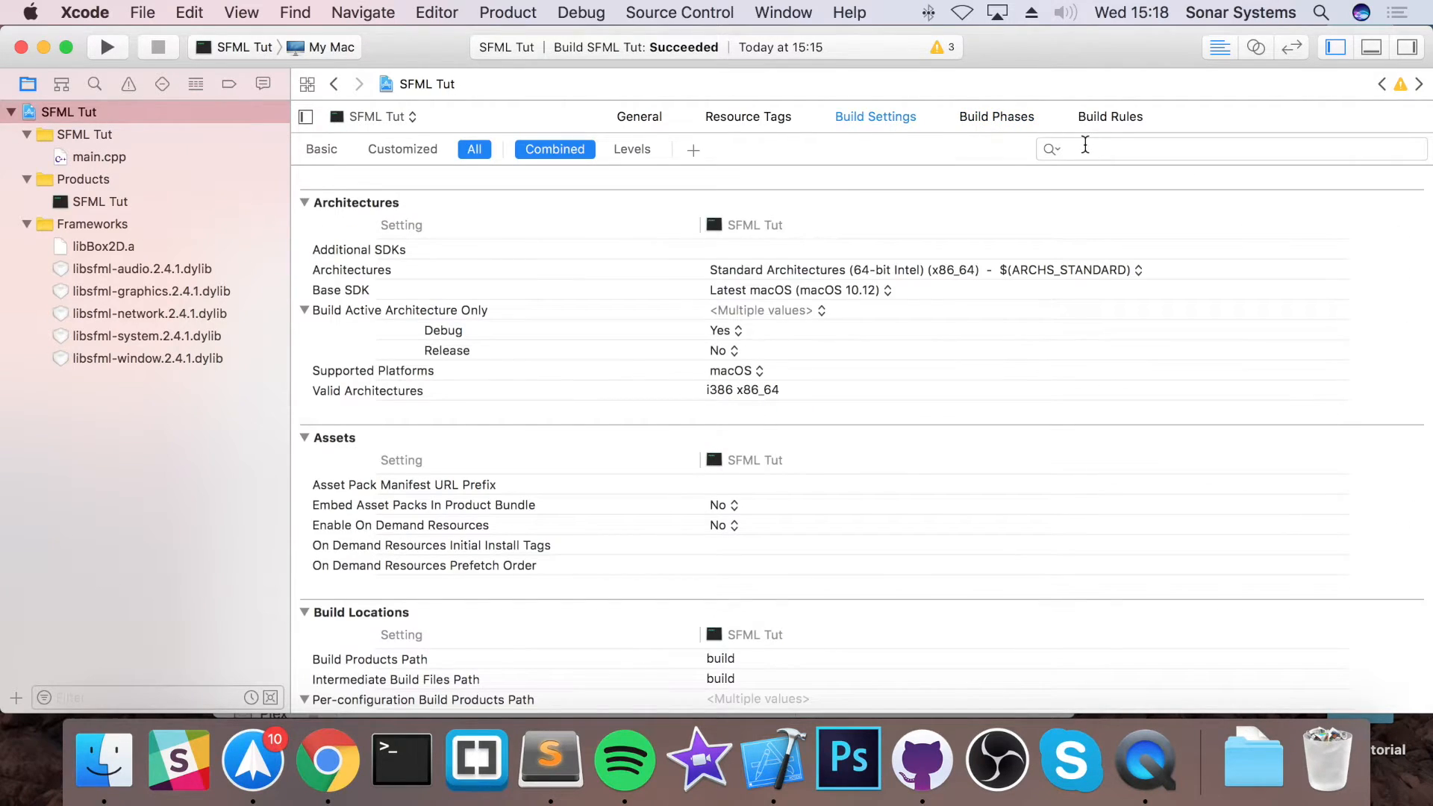
{"action": "type", "text": "header"}
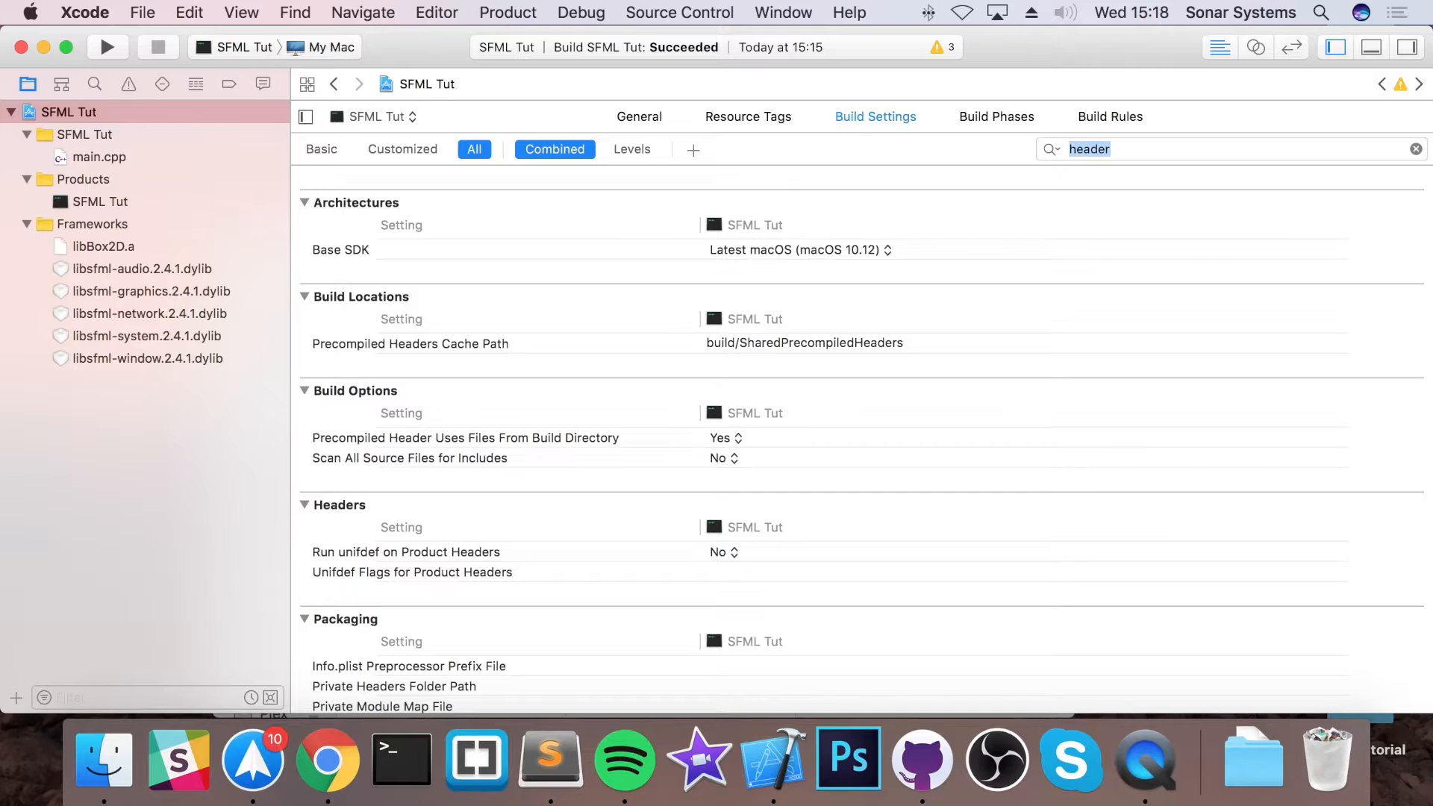
{"action": "scroll", "coordinate": [952, 224], "scroll_direction": "up", "scroll_amount": 2}
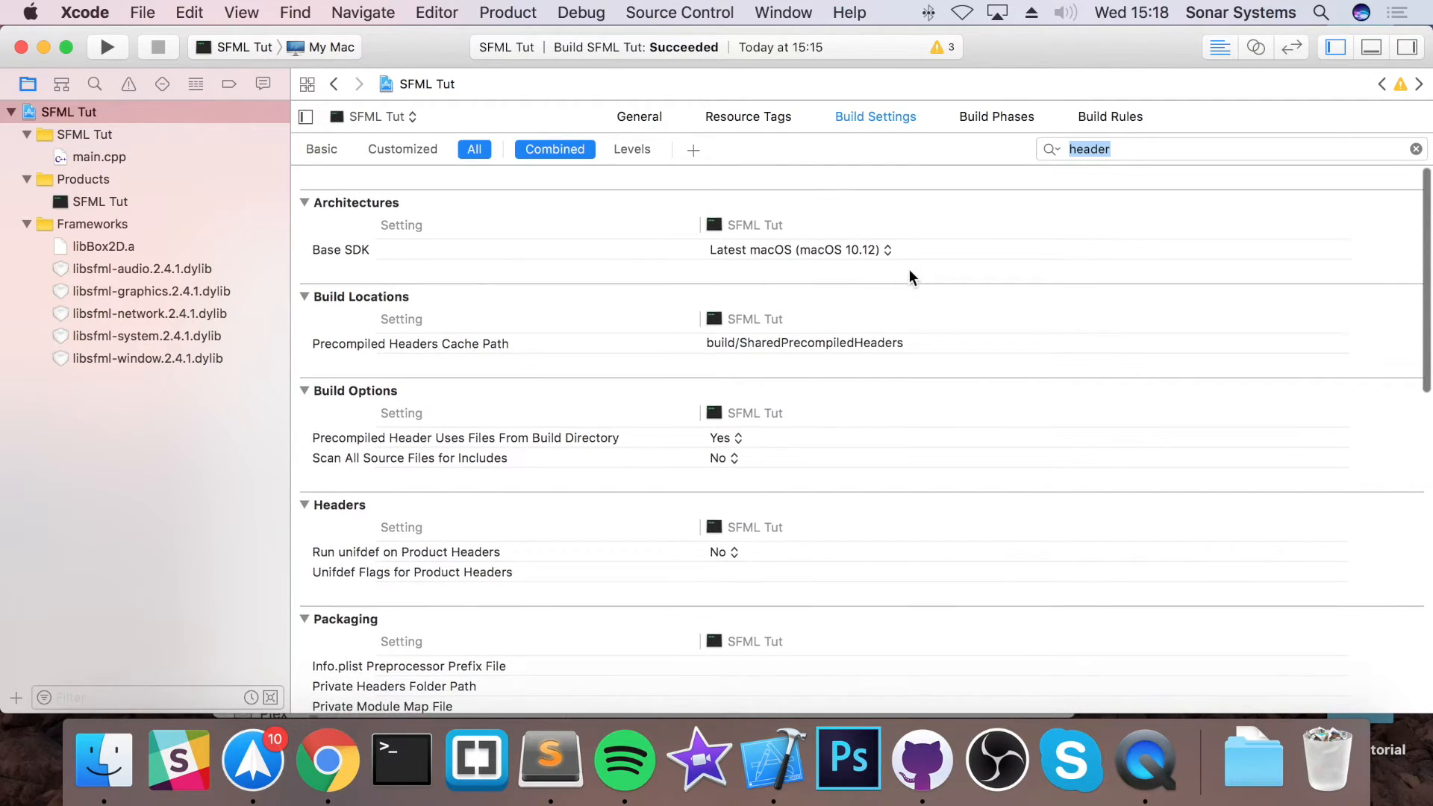
{"action": "scroll", "coordinate": [910, 269], "scroll_direction": "down", "scroll_amount": 2}
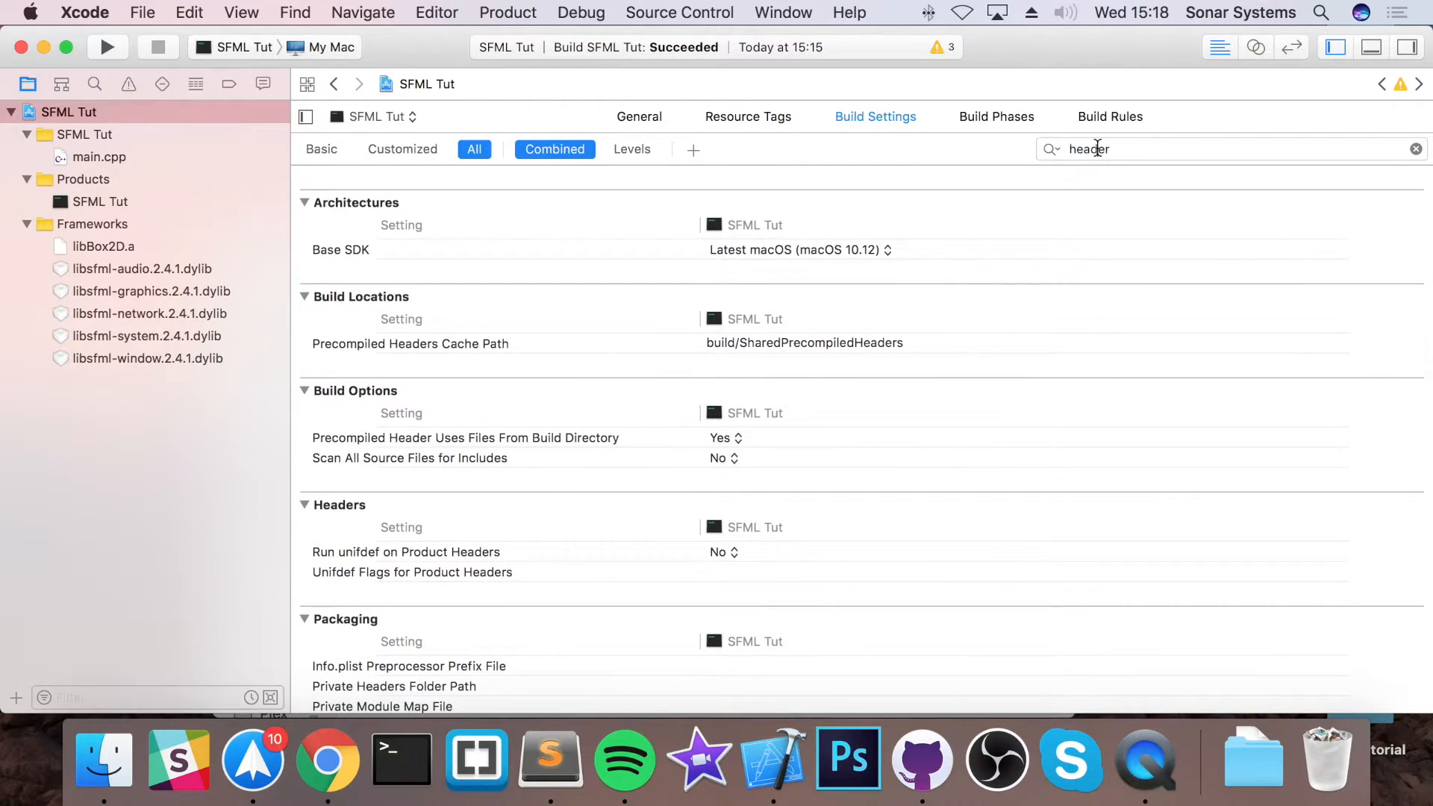
{"action": "scroll", "coordinate": [887, 612], "scroll_direction": "down", "scroll_amount": 8}
{"action": "scroll", "coordinate": [888, 613], "scroll_direction": "down", "scroll_amount": 5}
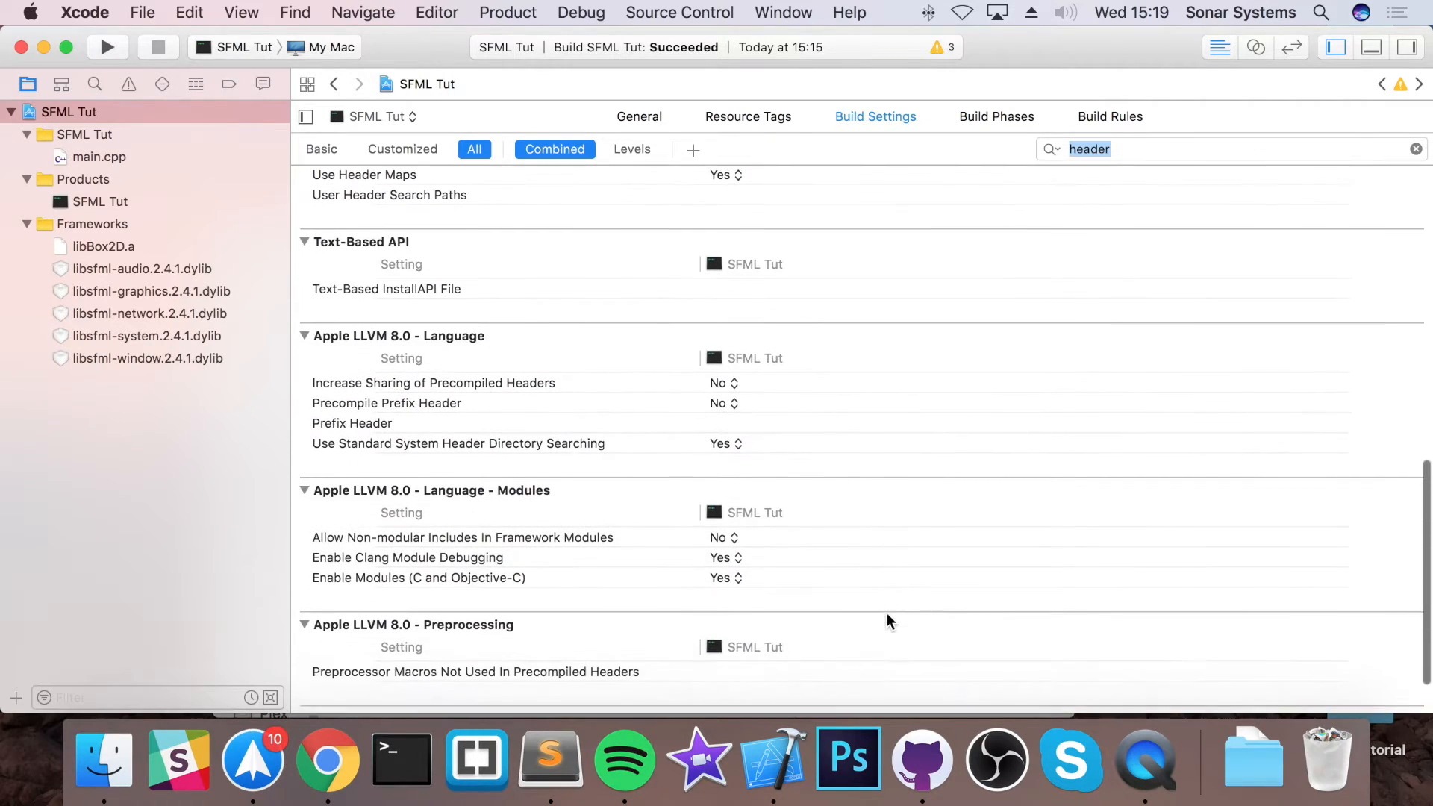
{"action": "scroll", "coordinate": [887, 612], "scroll_direction": "up", "scroll_amount": 3}
{"action": "scroll", "coordinate": [887, 613], "scroll_direction": "up", "scroll_amount": 3}
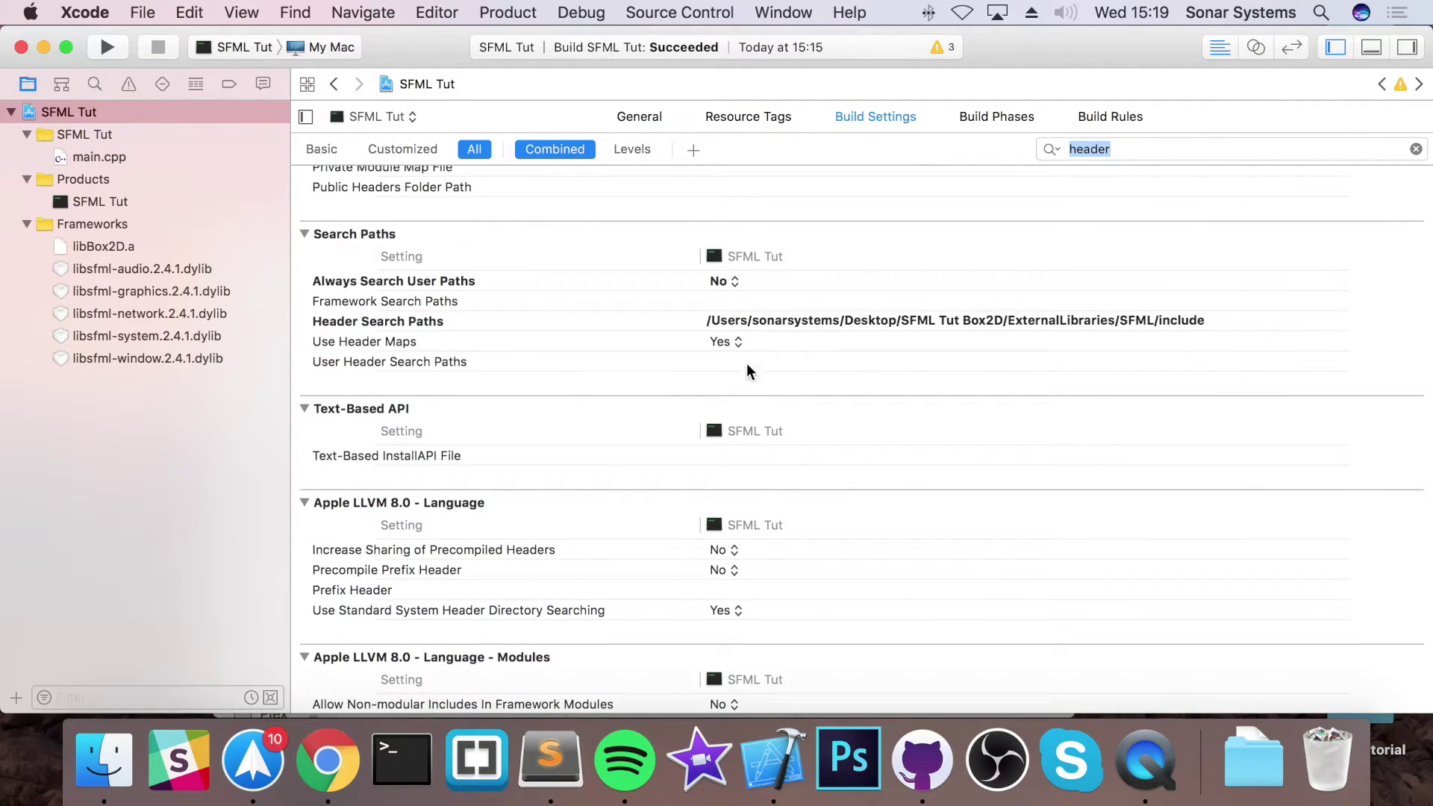
Step: Filter Build Settings to locate the Header Search Paths setting
{"action": "left_click", "coordinate": [783, 322]}
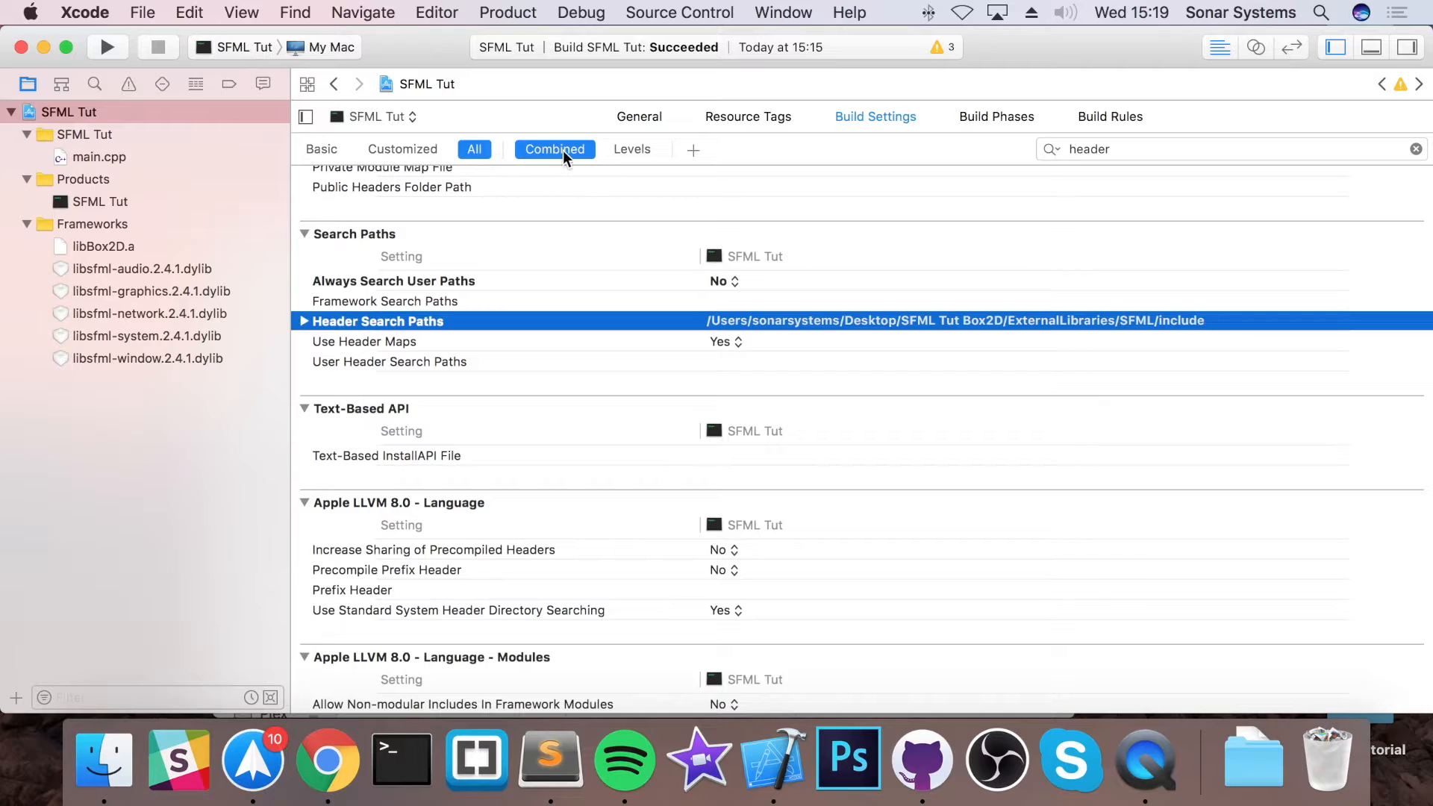
{"action": "left_click", "coordinate": [307, 324]}
{"action": "double_click", "coordinate": [1088, 148]}
{"action": "key", "text": "BackSpace"}
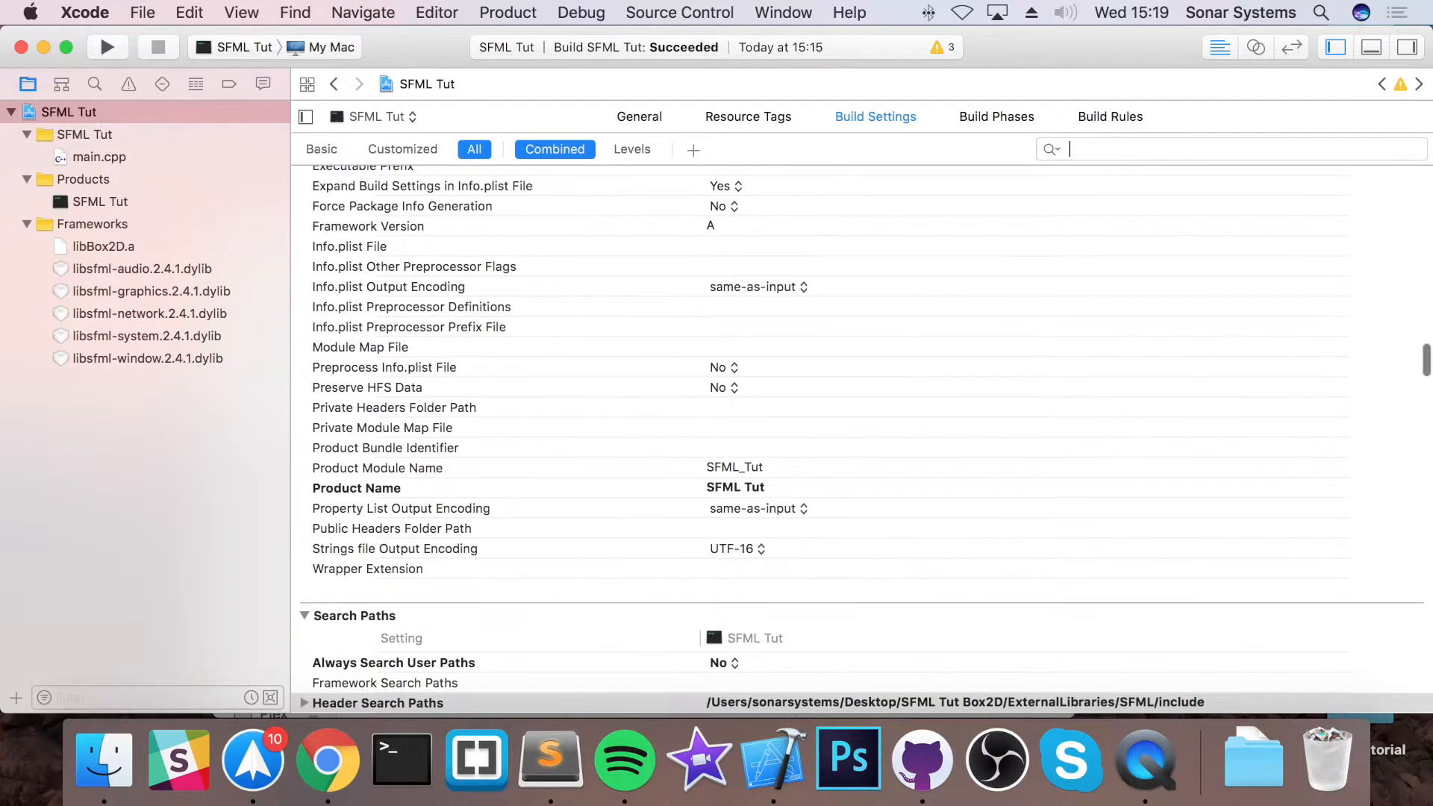
{"action": "scroll", "coordinate": [975, 620], "scroll_direction": "down", "scroll_amount": 4}
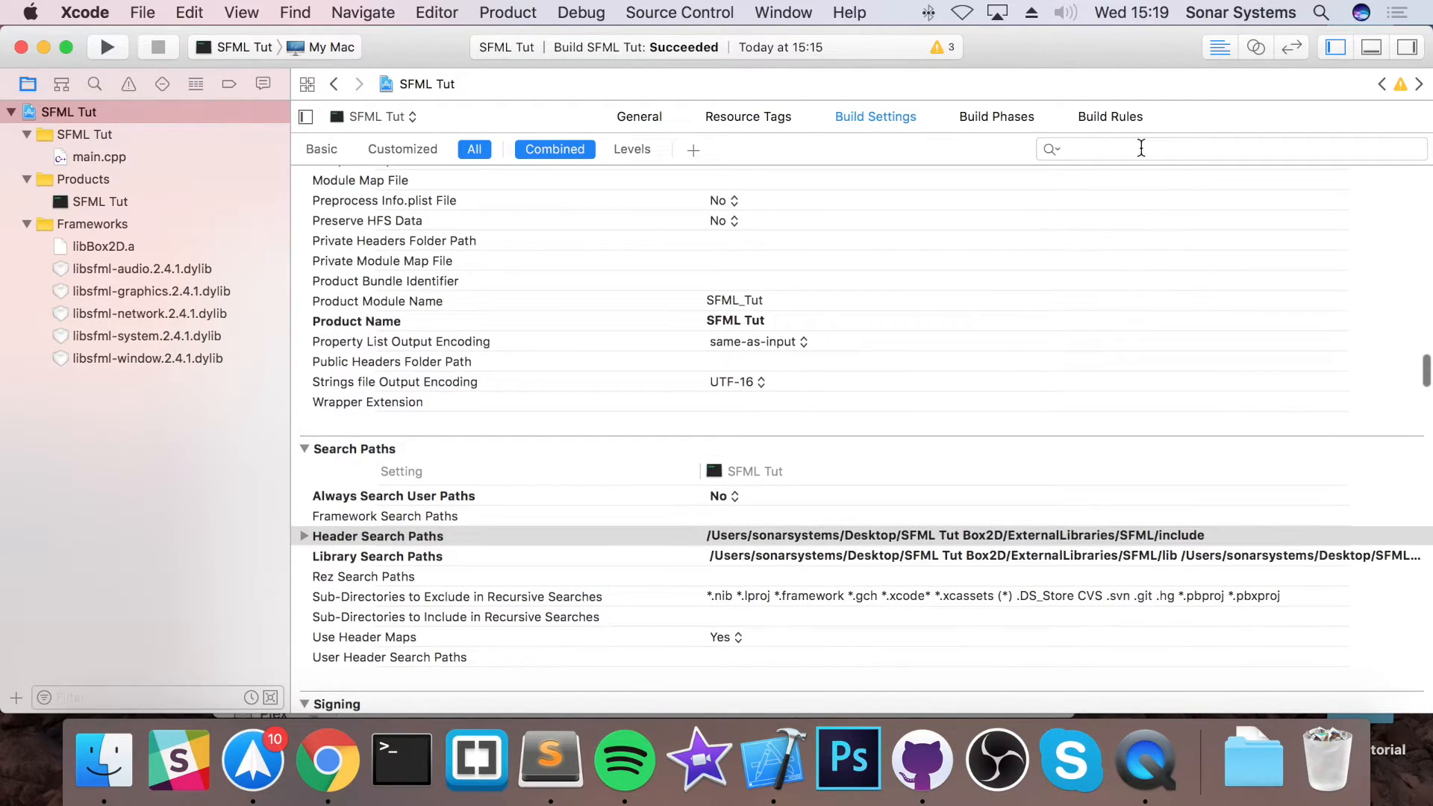
{"action": "type", "text": "search"}
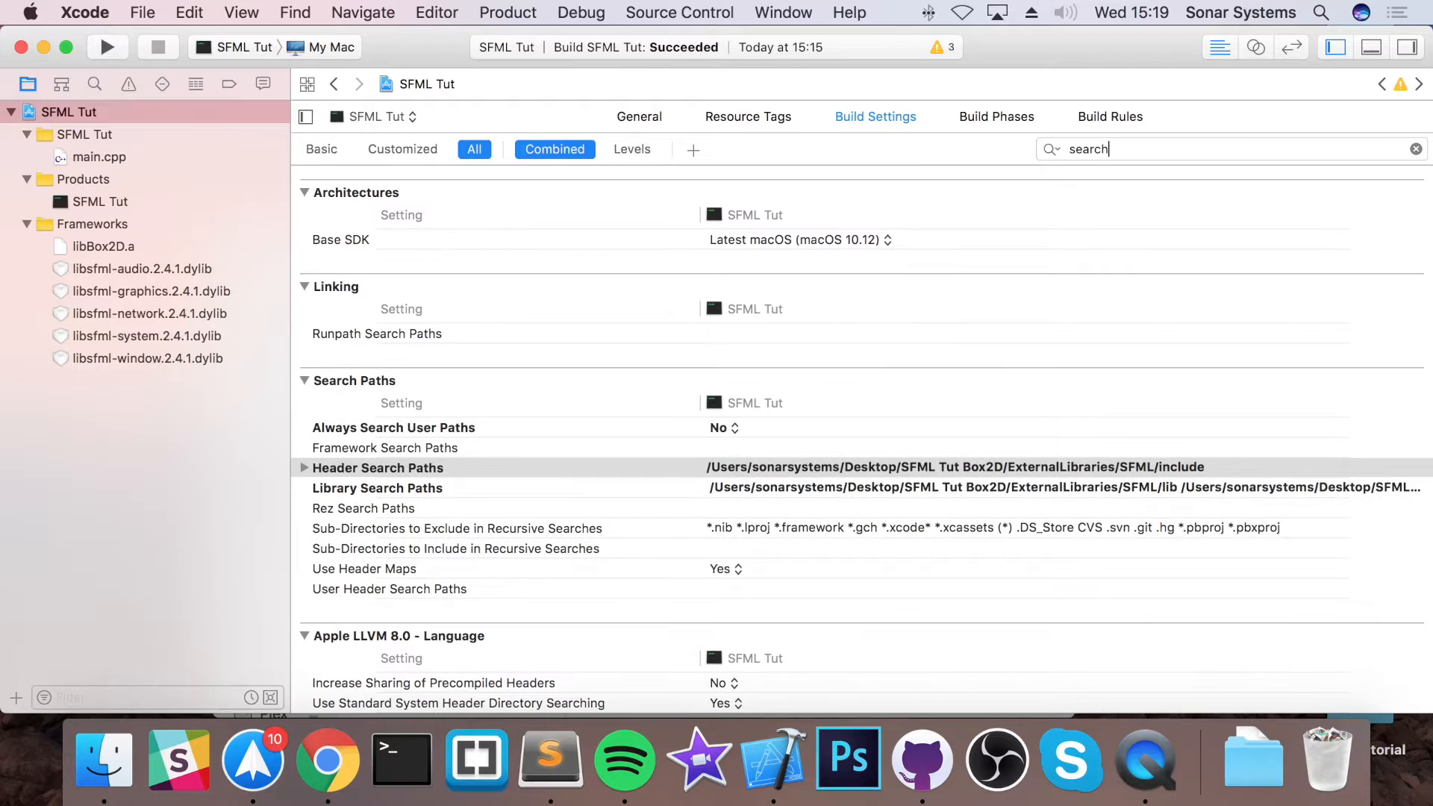
{"action": "key", "text": "super+a"}
Step: Add $(SRCROOT)/ExternalLibraries/Box2D/include as a second header search path beside the SFML one
{"action": "double_click", "coordinate": [738, 468]}
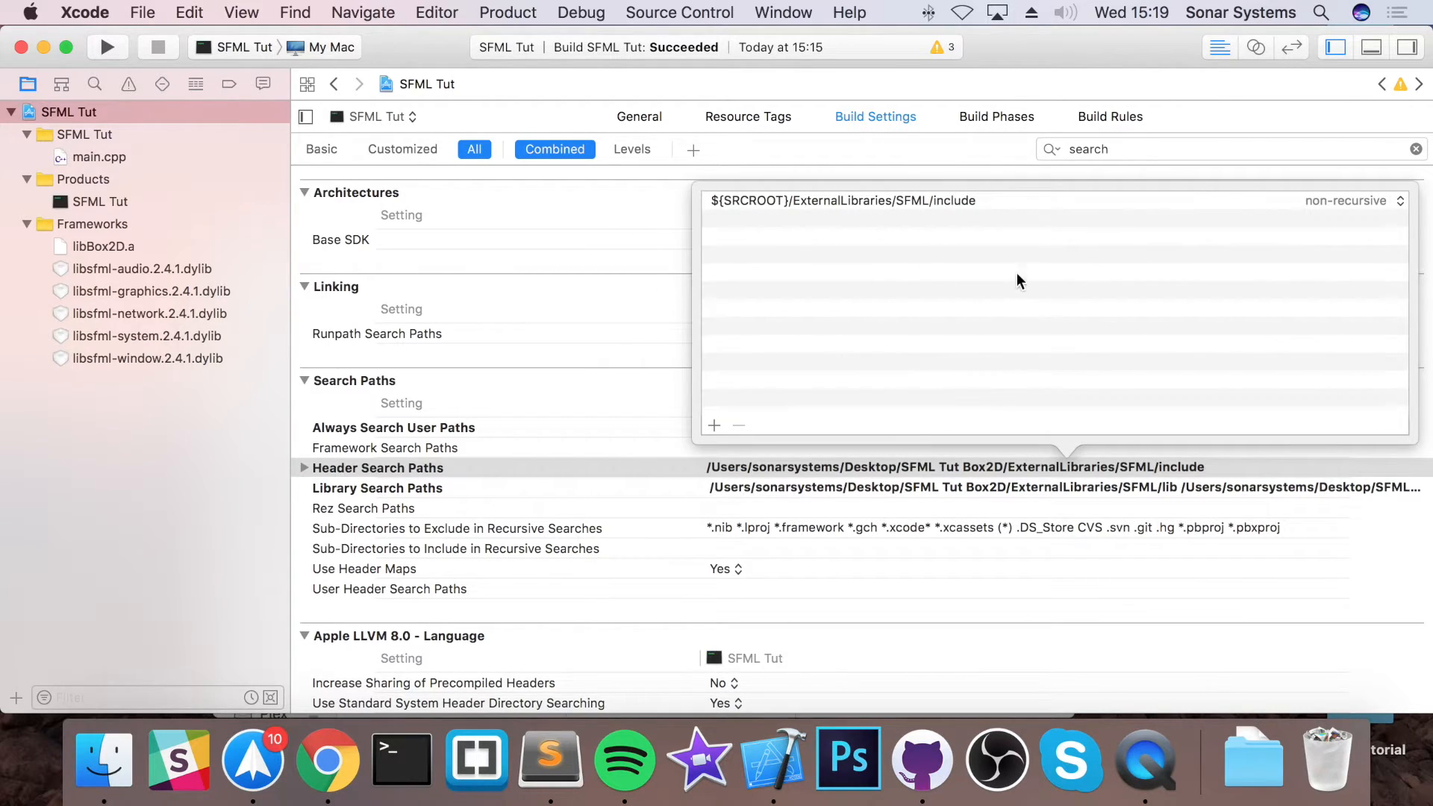
{"action": "left_click", "coordinate": [948, 203]}
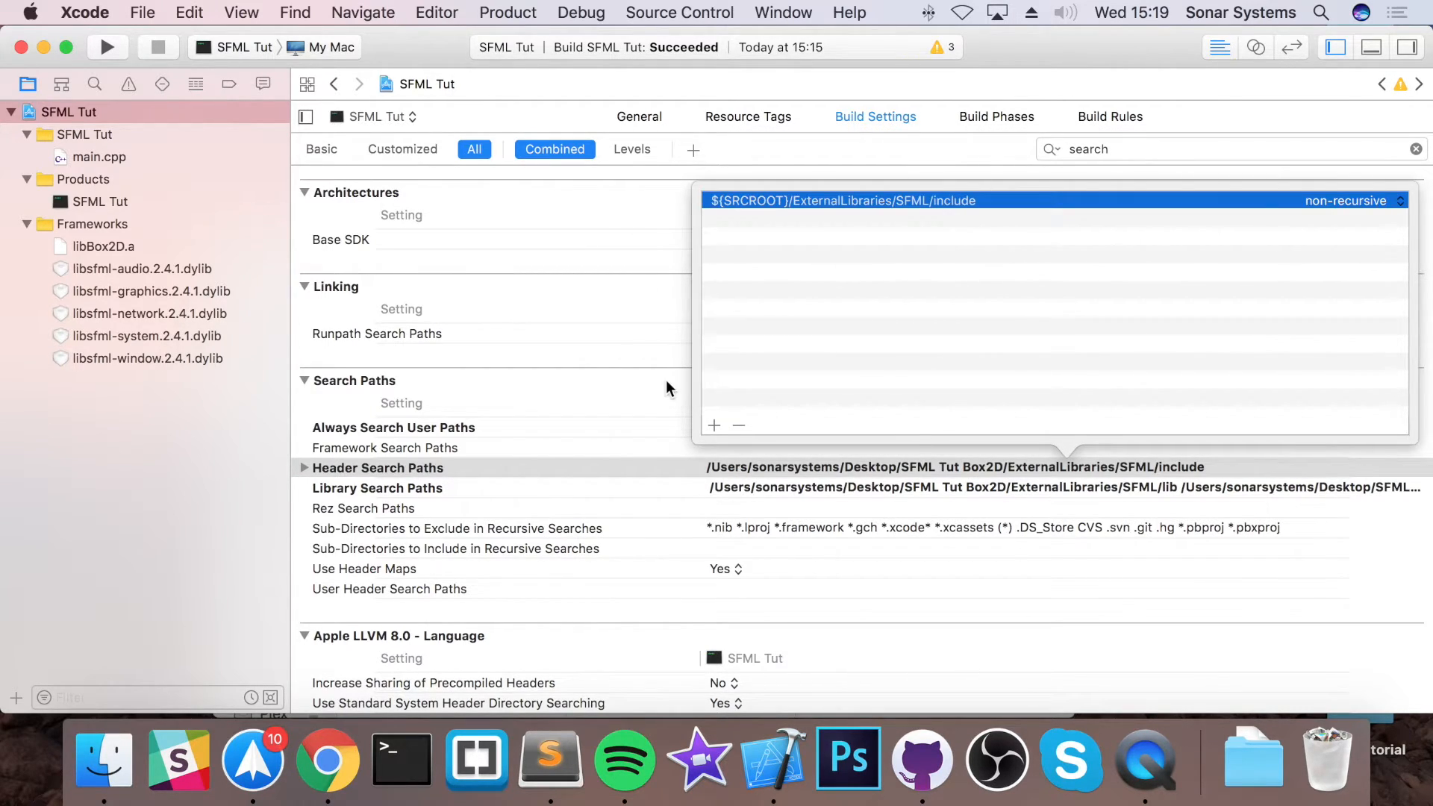
{"action": "left_click", "coordinate": [826, 206]}
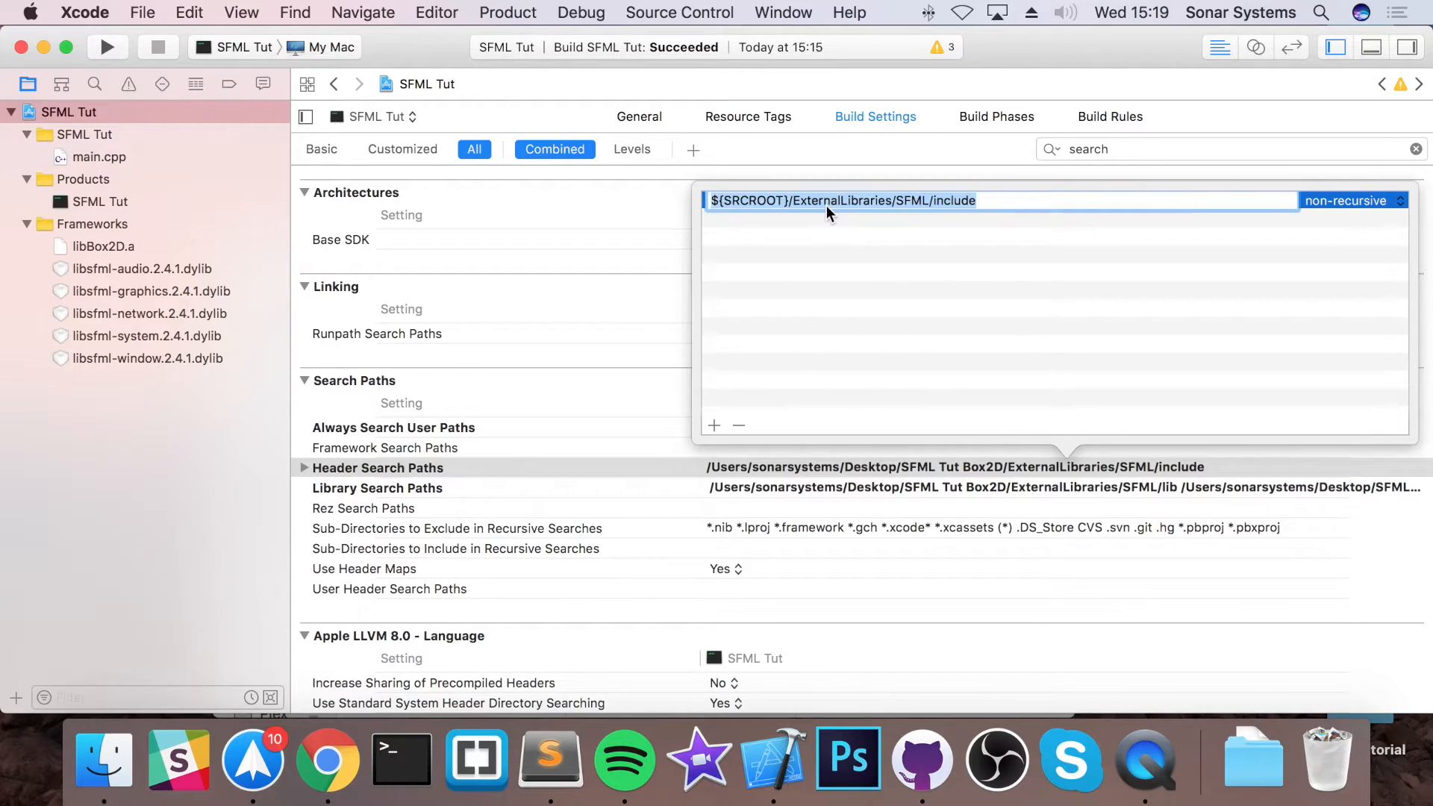
{"action": "left_click", "coordinate": [715, 425]}
{"action": "type", "text": "${SRCROOT}/ExternalLibraries/SFML/include"}
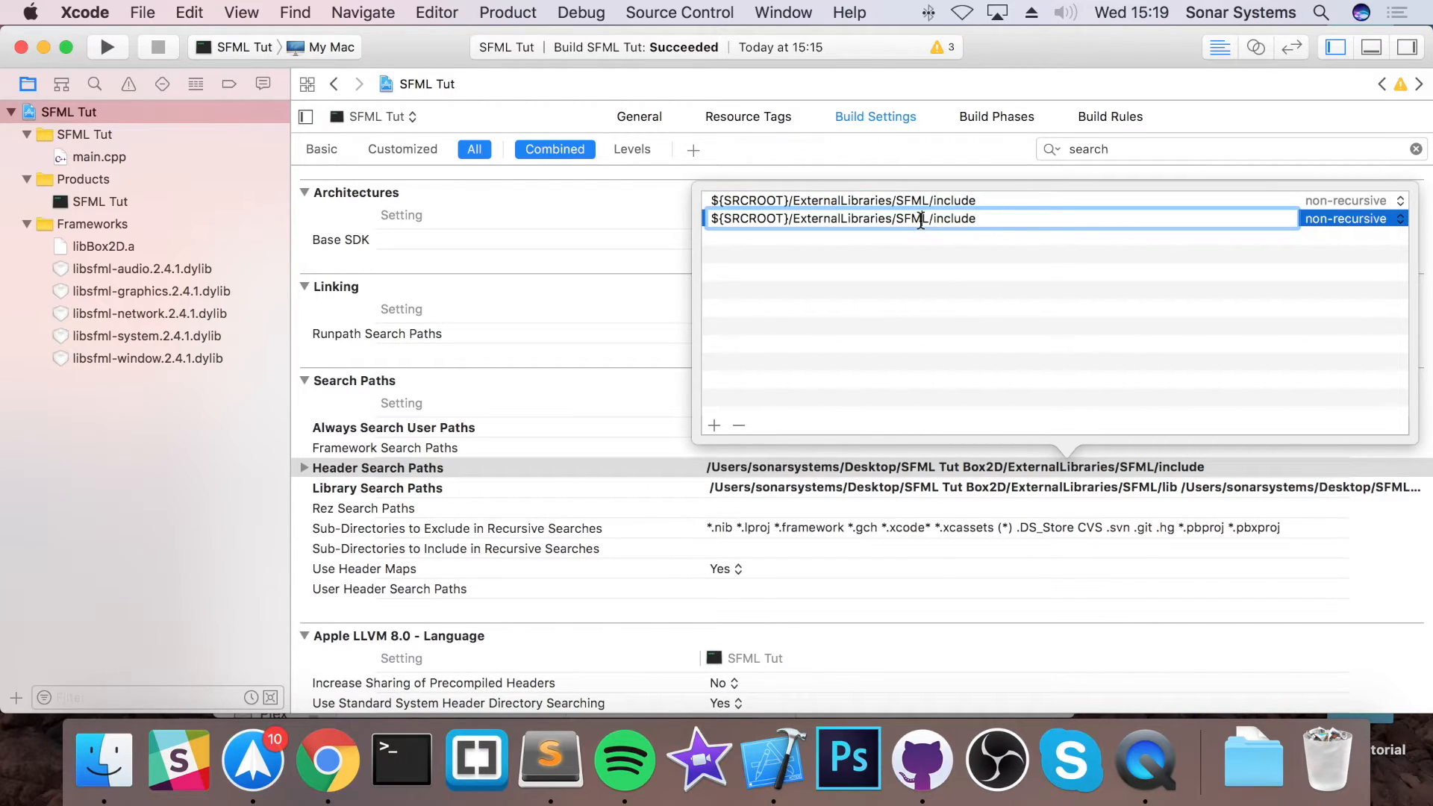
{"action": "left_click_drag", "start_coordinate": [976, 218], "coordinate": [896, 219]}
{"action": "type", "text": "Box2d"}
{"action": "key", "text": "BackSpace"}
{"action": "type", "text": "D/"}
{"action": "type", "text": "include"}
{"action": "key", "text": "Return"}
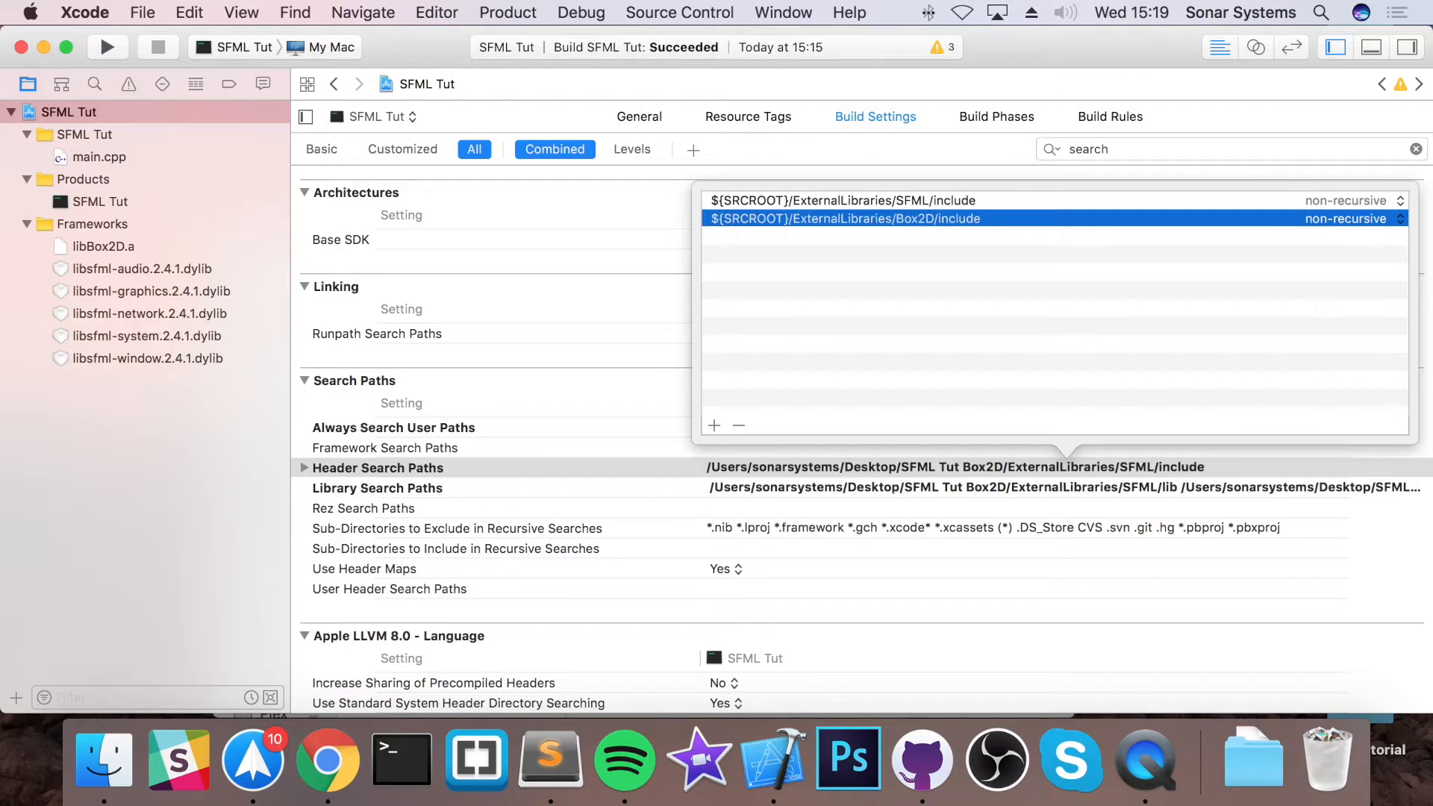
{"action": "left_click", "coordinate": [103, 761]}
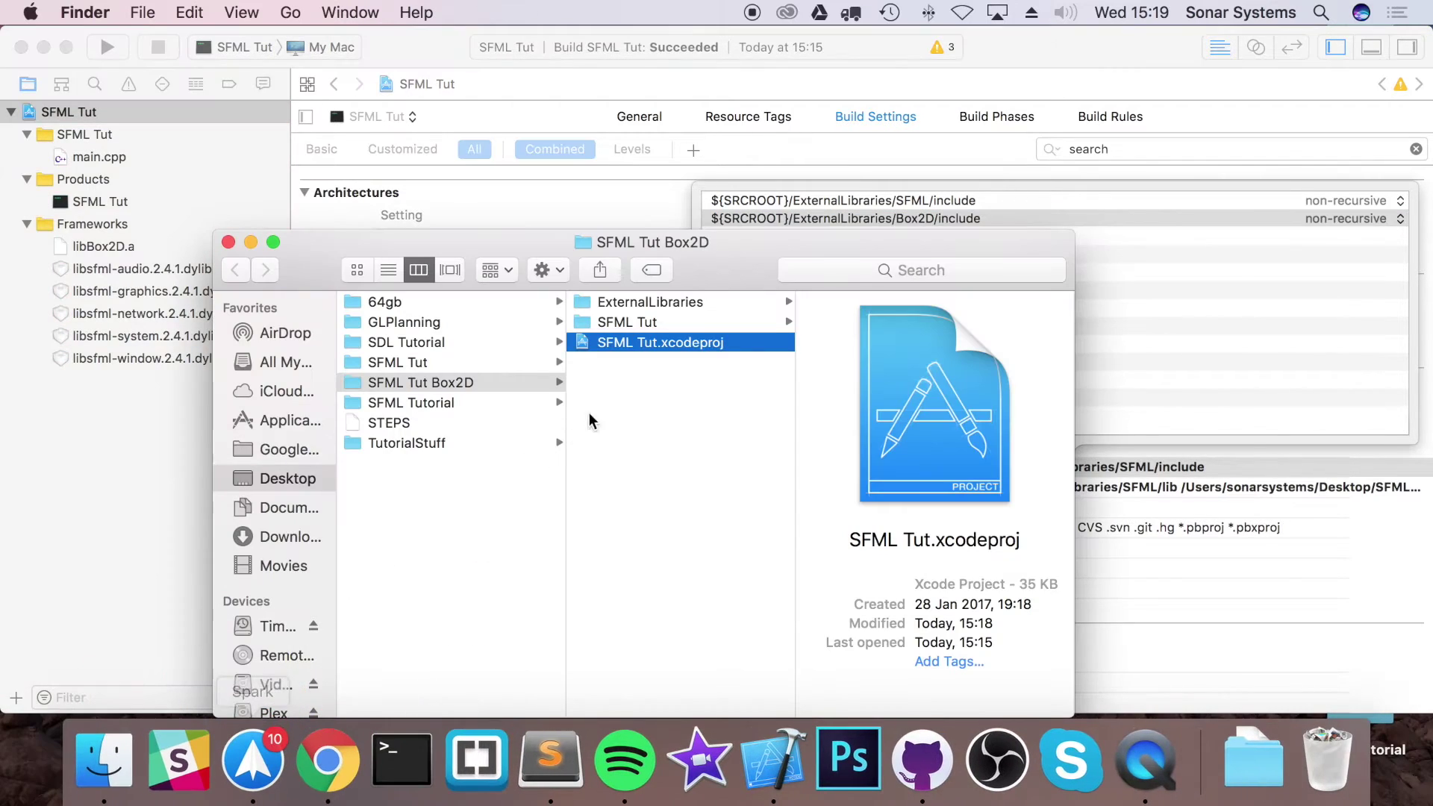
Step: Verify ExternalLibraries/Box2D/include holds a Box2D folder, then close the search paths editor in Xcode
{"action": "left_click", "coordinate": [691, 301]}
{"action": "left_click", "coordinate": [847, 300]}
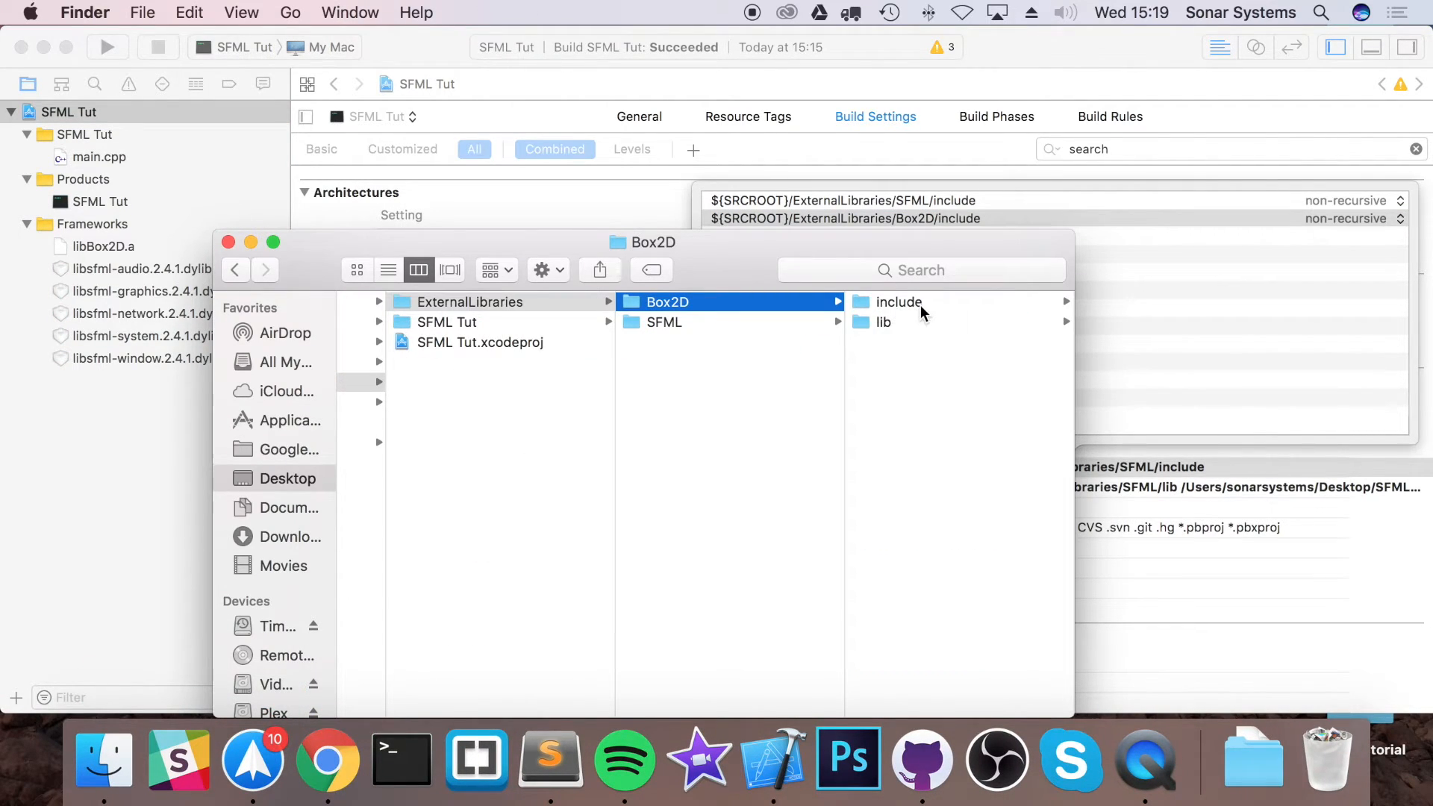
{"action": "left_click", "coordinate": [899, 302]}
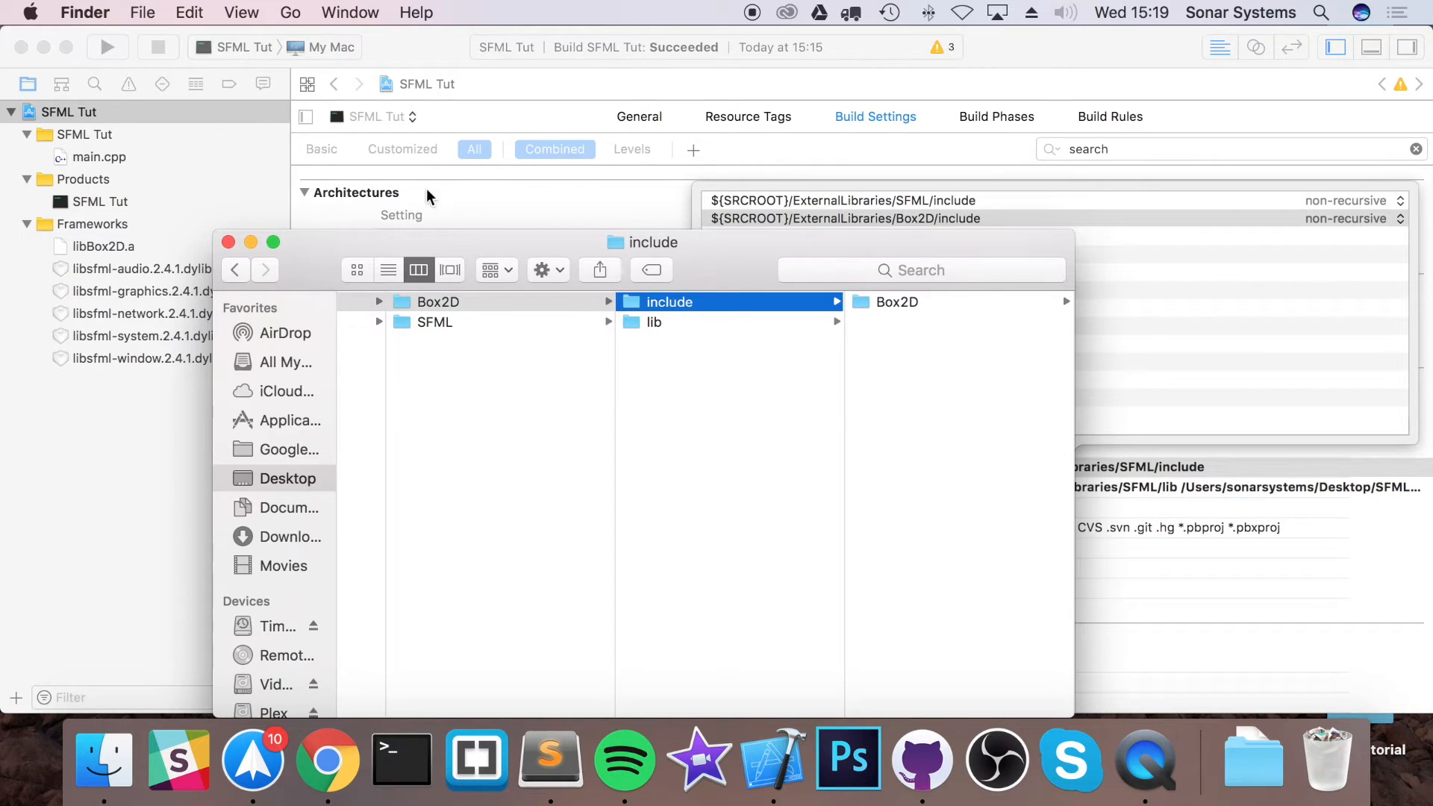
{"action": "left_click", "coordinate": [1159, 270]}
{"action": "left_click", "coordinate": [617, 489]}
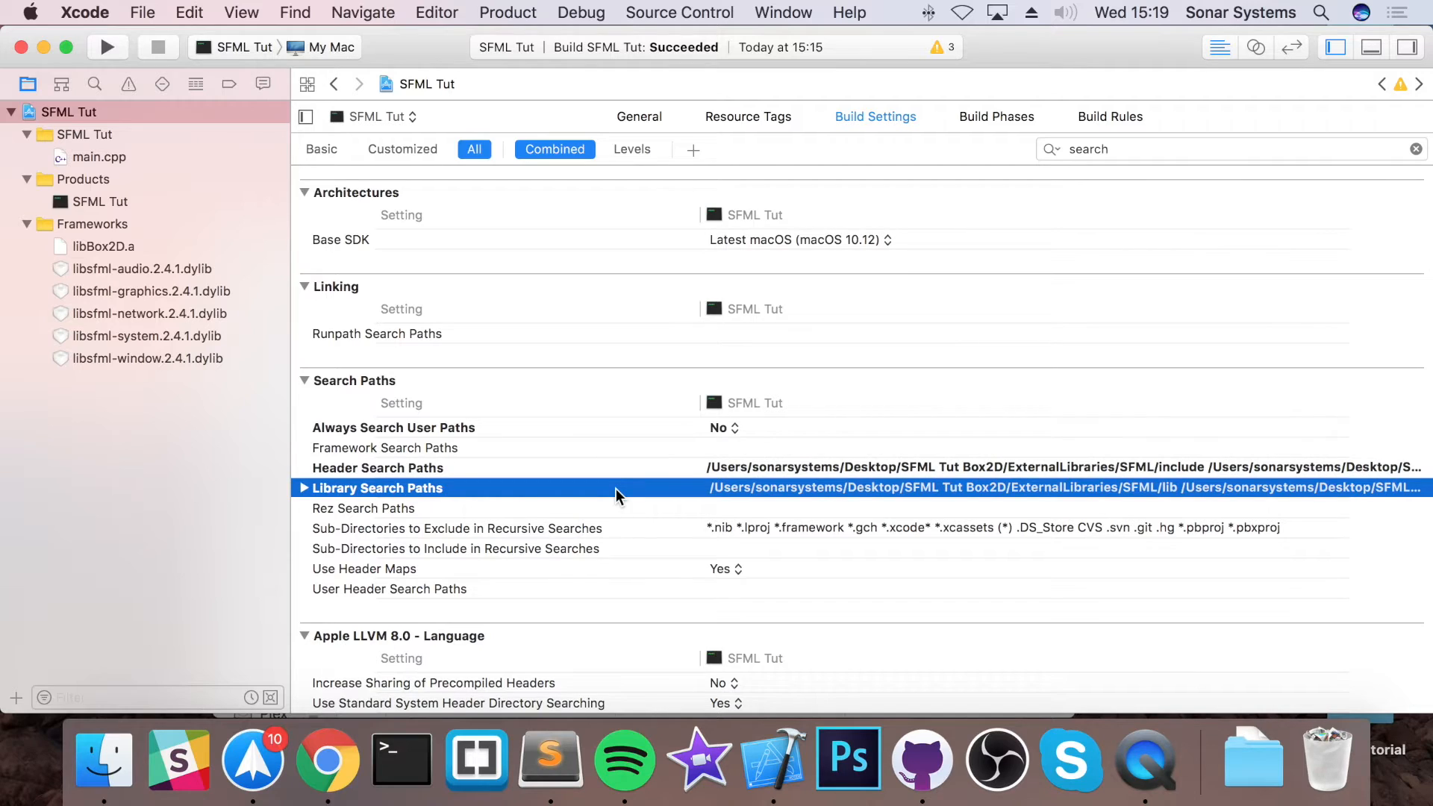
{"action": "double_click", "coordinate": [735, 486]}
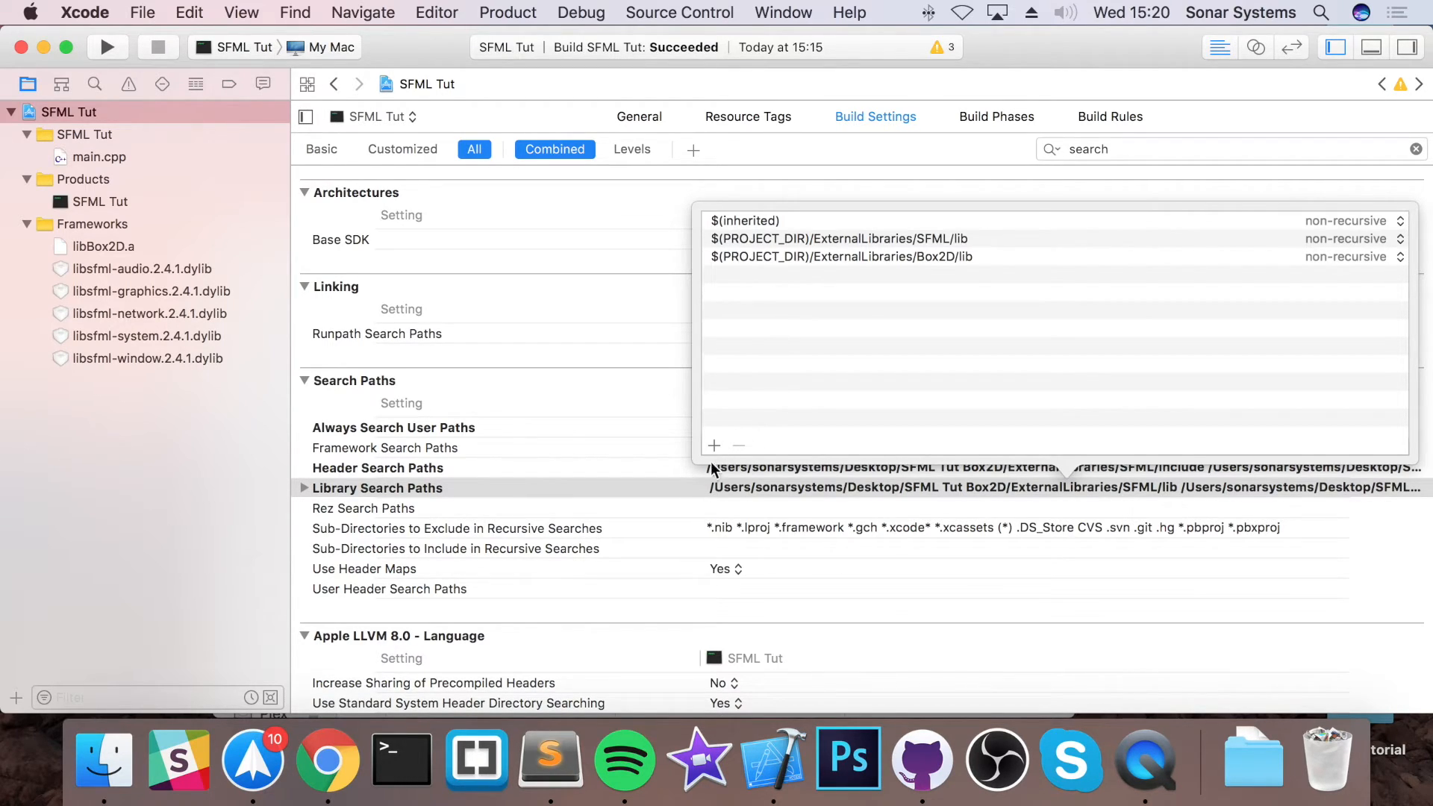
{"action": "left_click", "coordinate": [688, 470]}
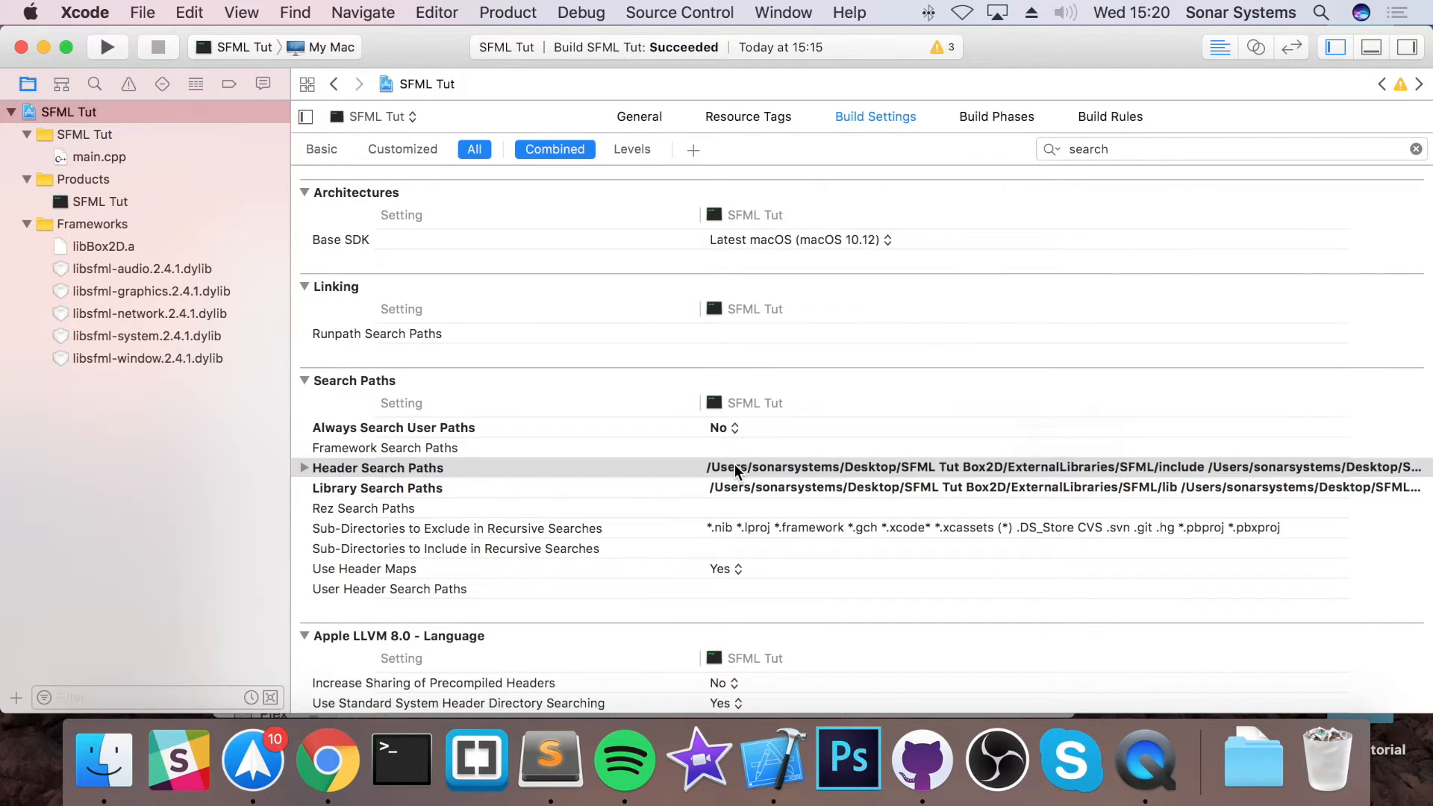
{"action": "double_click", "coordinate": [735, 464]}
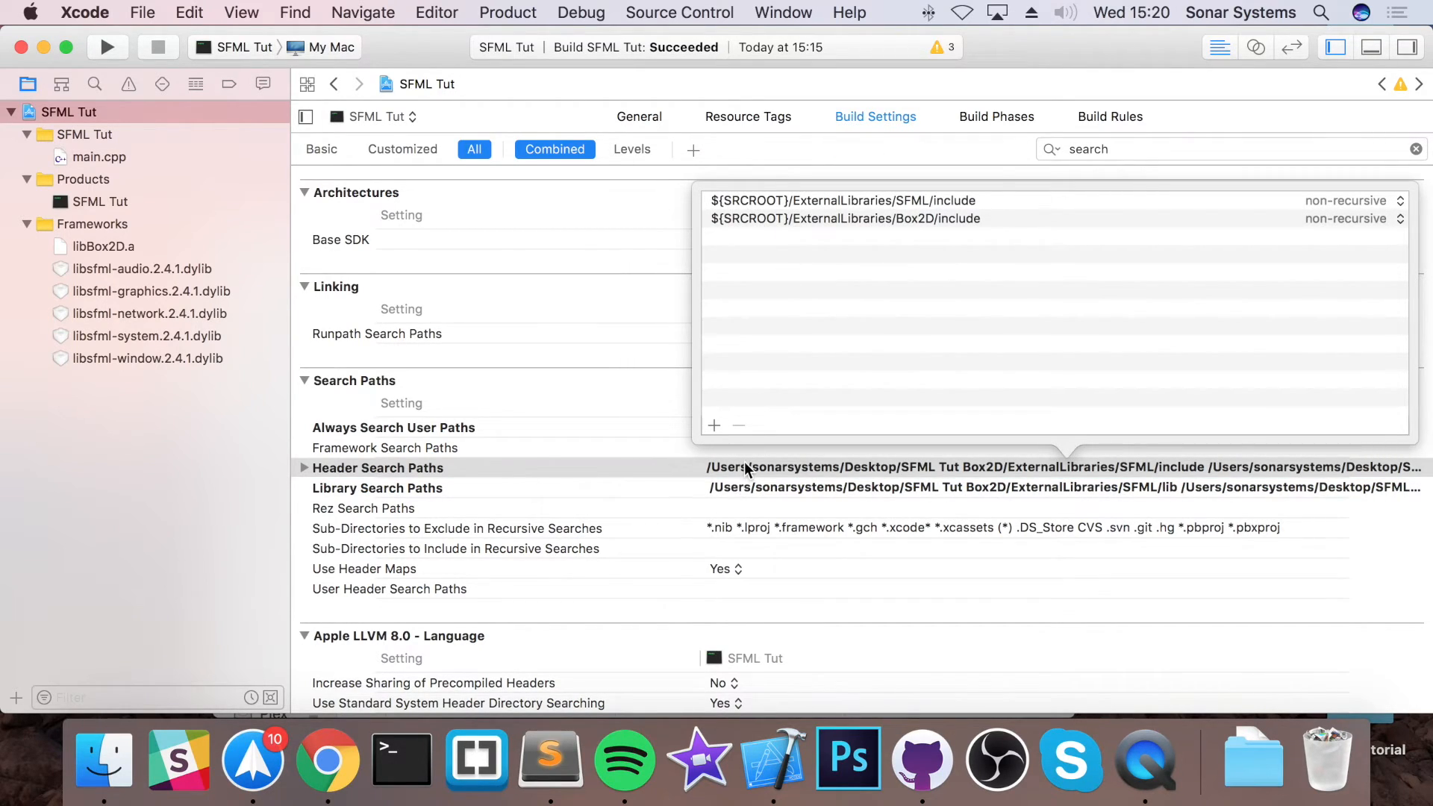
{"action": "double_click", "coordinate": [722, 496]}
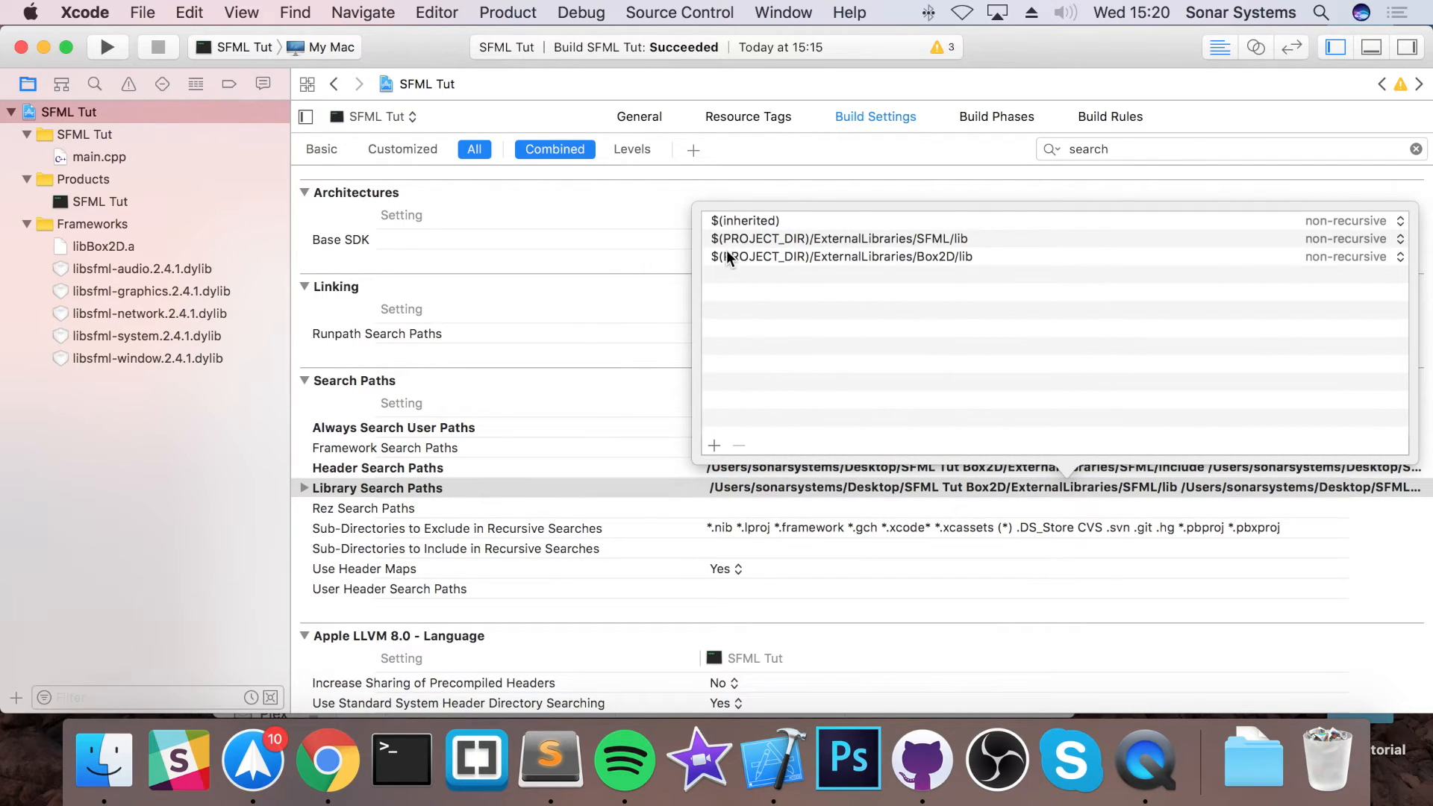
{"action": "left_click", "coordinate": [685, 466]}
{"action": "double_click", "coordinate": [745, 464]}
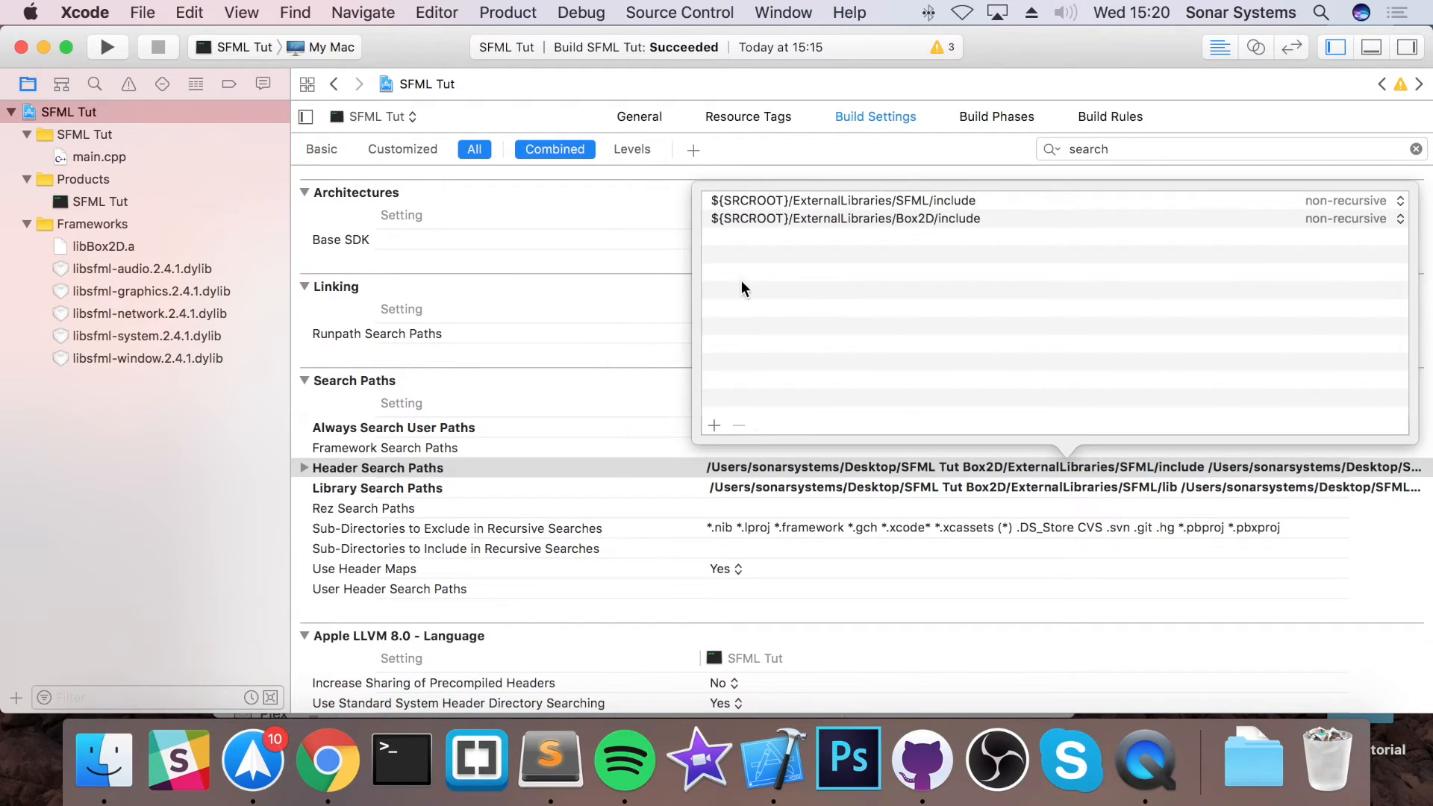
{"action": "double_click", "coordinate": [798, 486]}
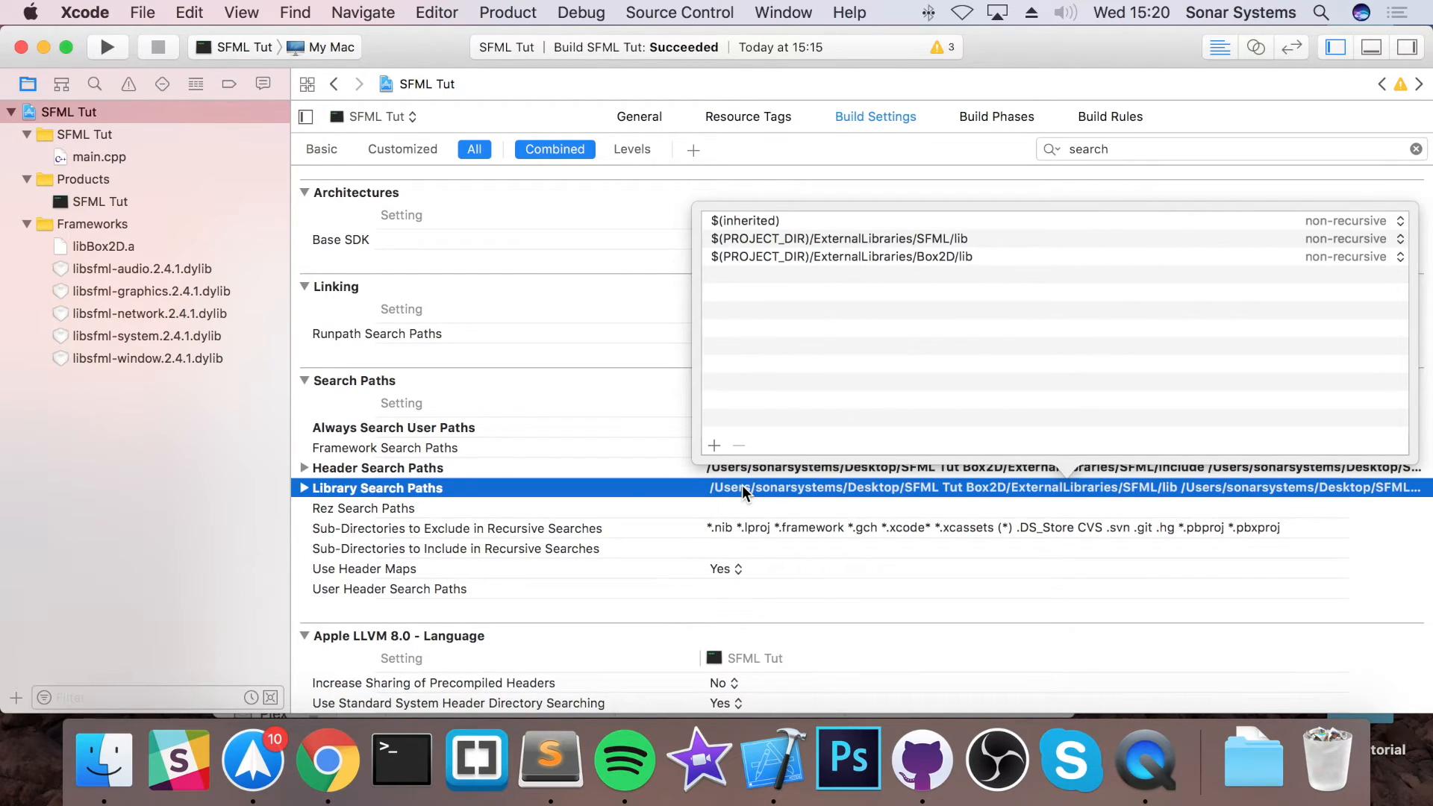
{"action": "left_click", "coordinate": [631, 487]}
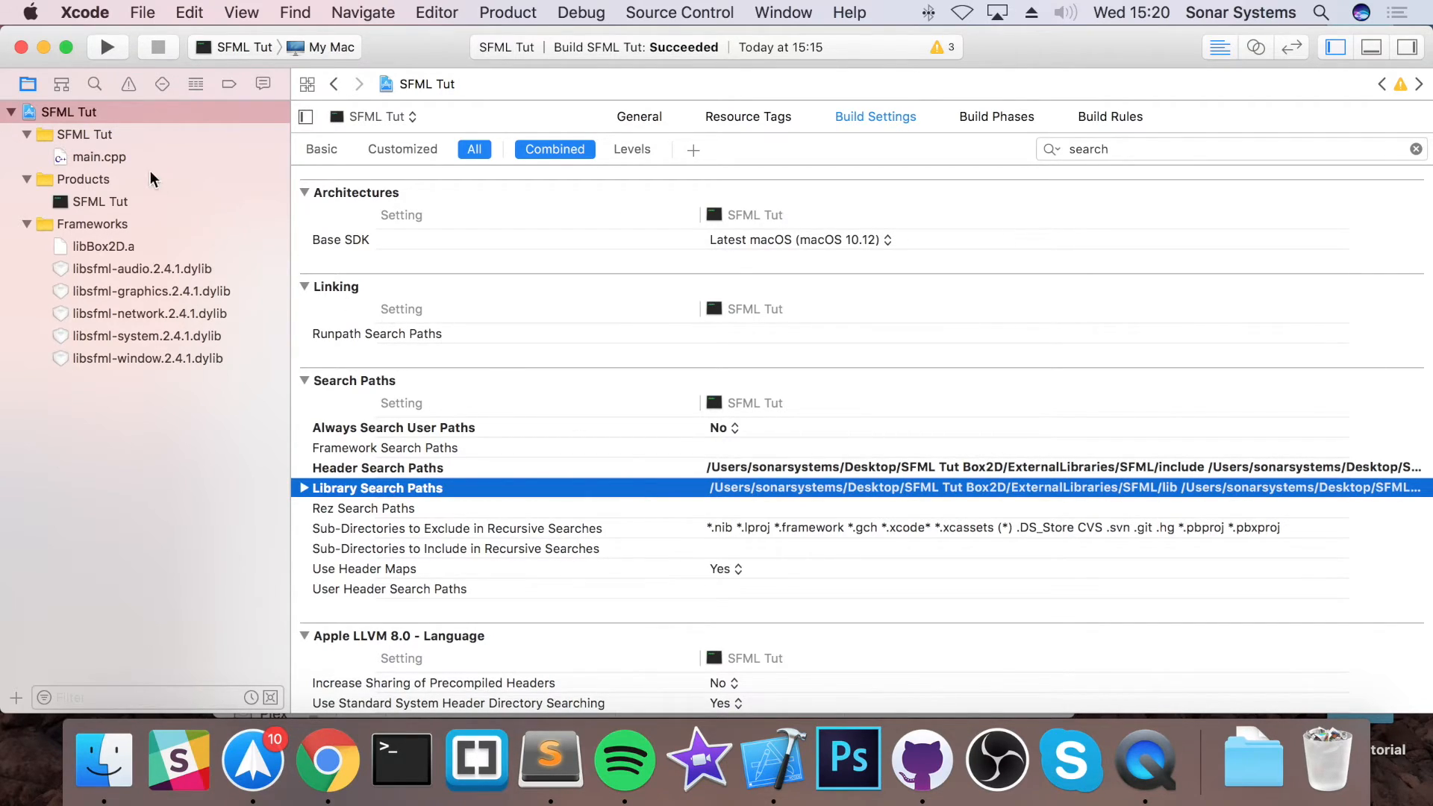
{"action": "left_click", "coordinate": [130, 160]}
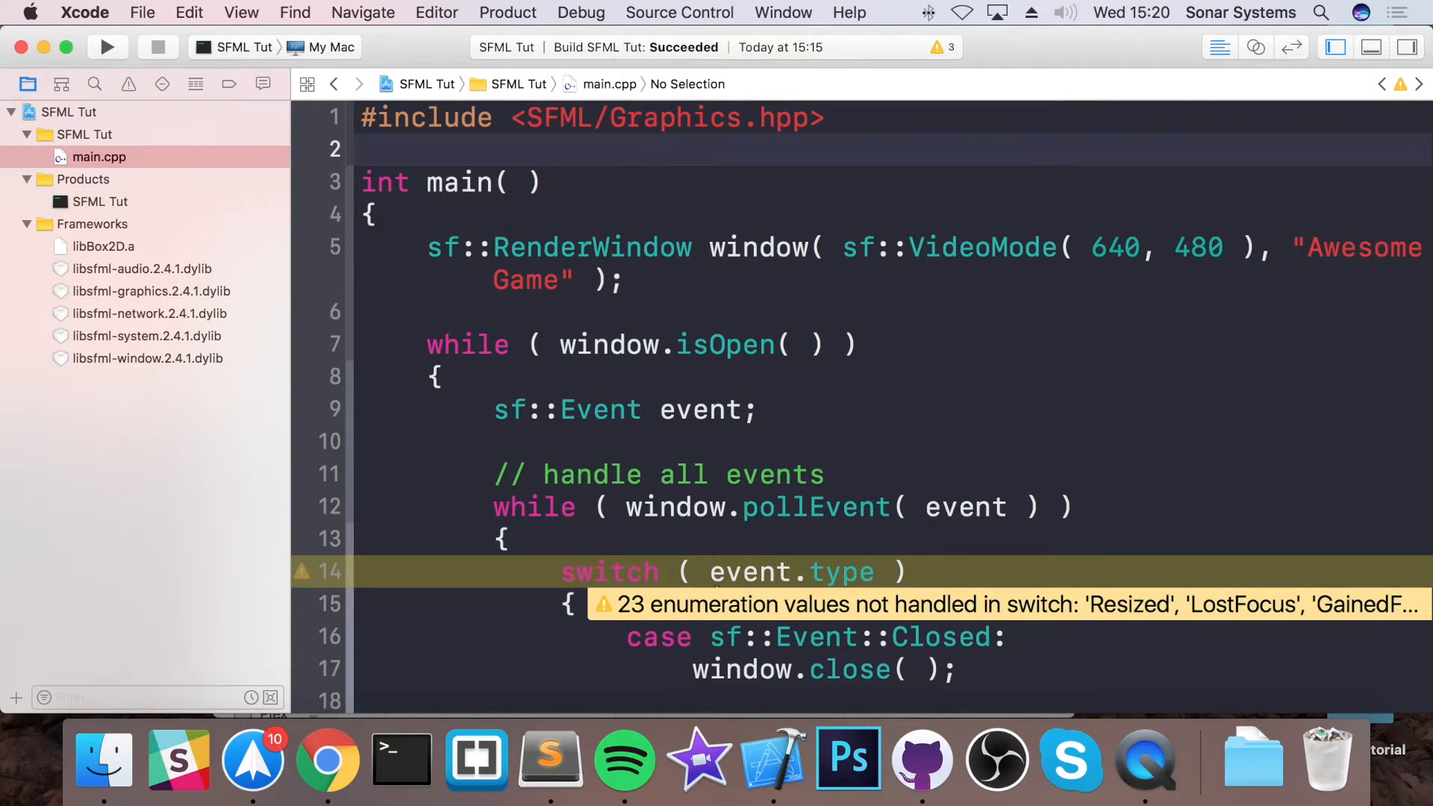
Step: Add #include <Box2D/Box2D.h> below the SFML include in main.cpp and build with Cmd+B
{"action": "key", "text": "Return"}
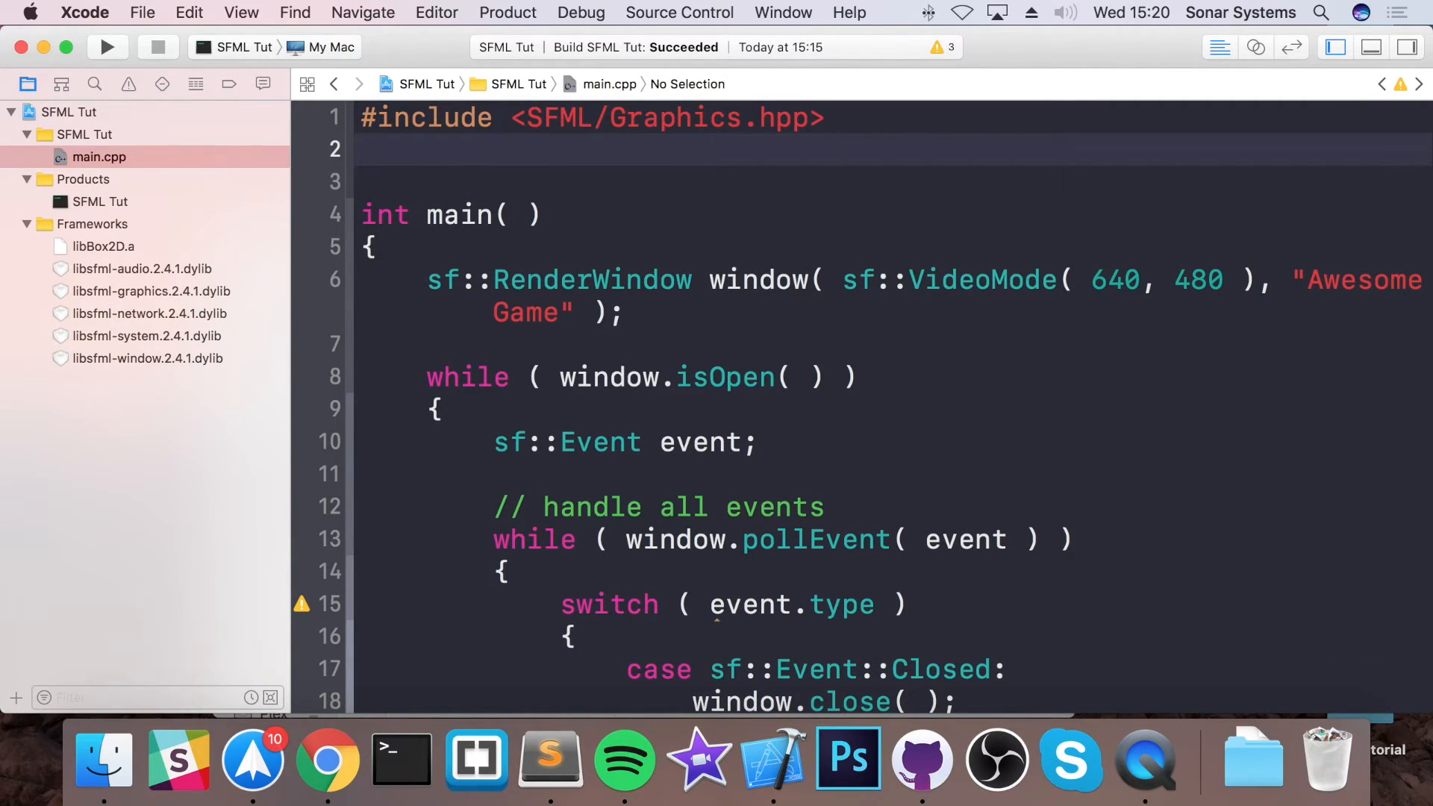
{"action": "type", "text": "#include <"}
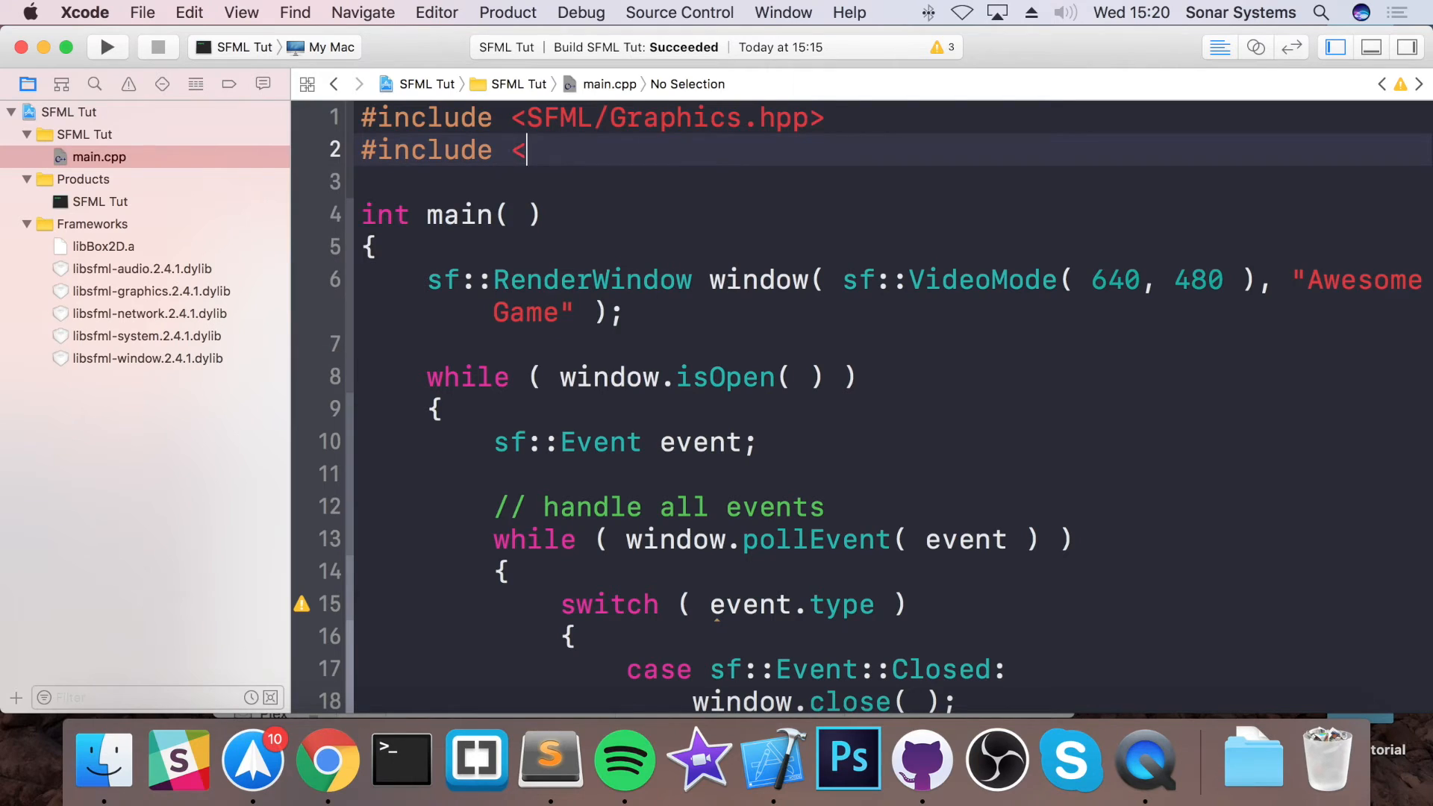
{"action": "type", "text": "Box"}
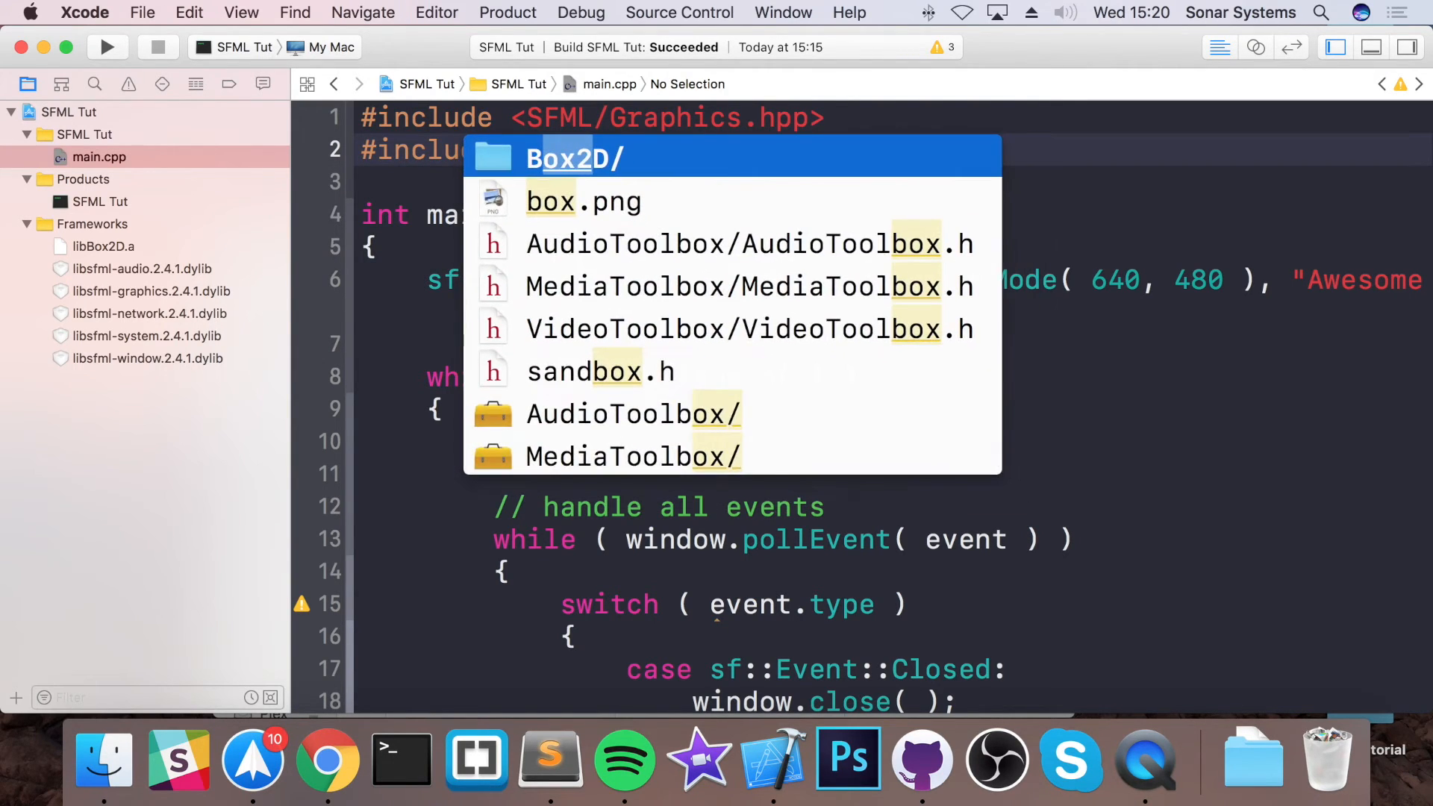
{"action": "key", "text": "Tab"}
{"action": "type", "text": "Box2"}
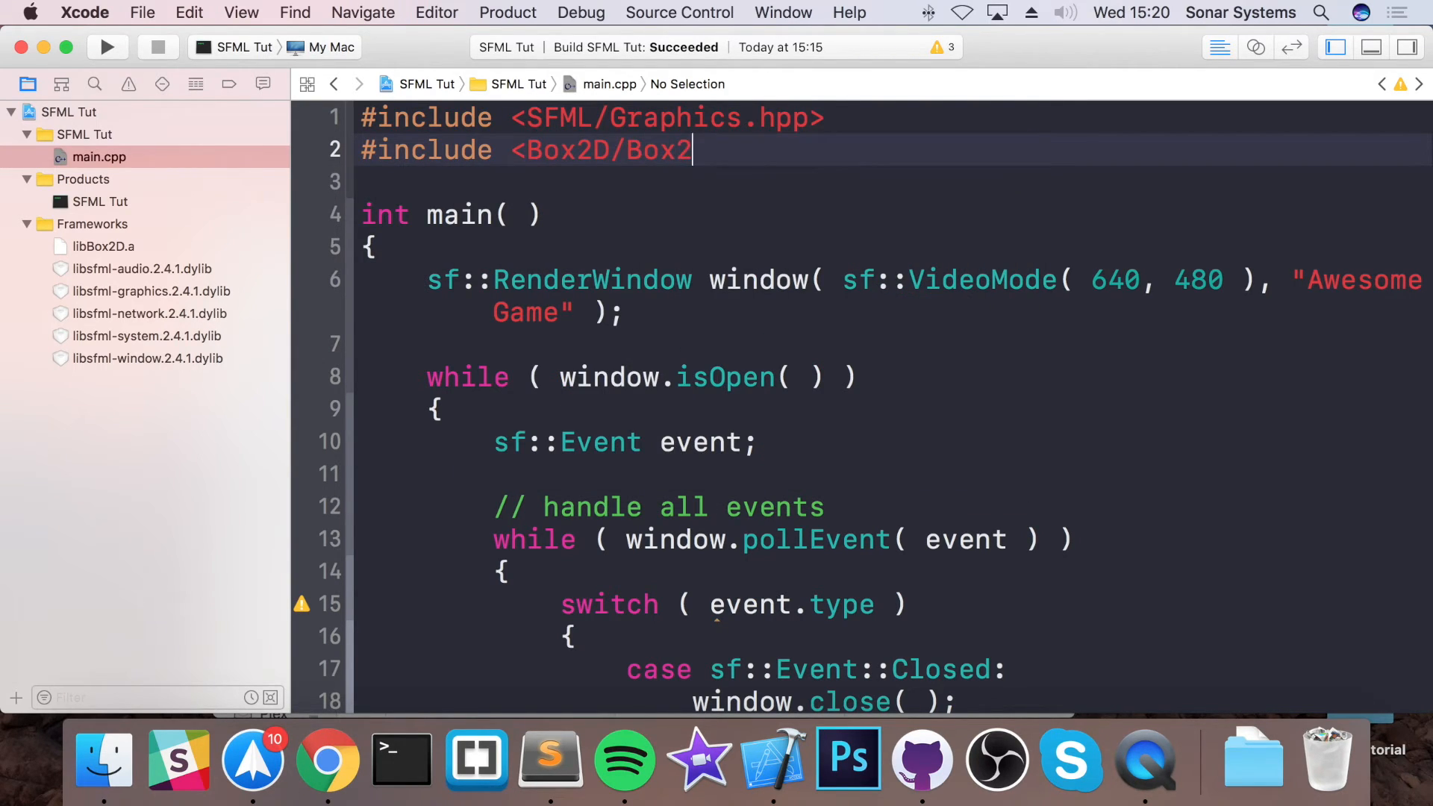
{"action": "type", "text": "D.h>"}
{"action": "key", "text": "super+b"}
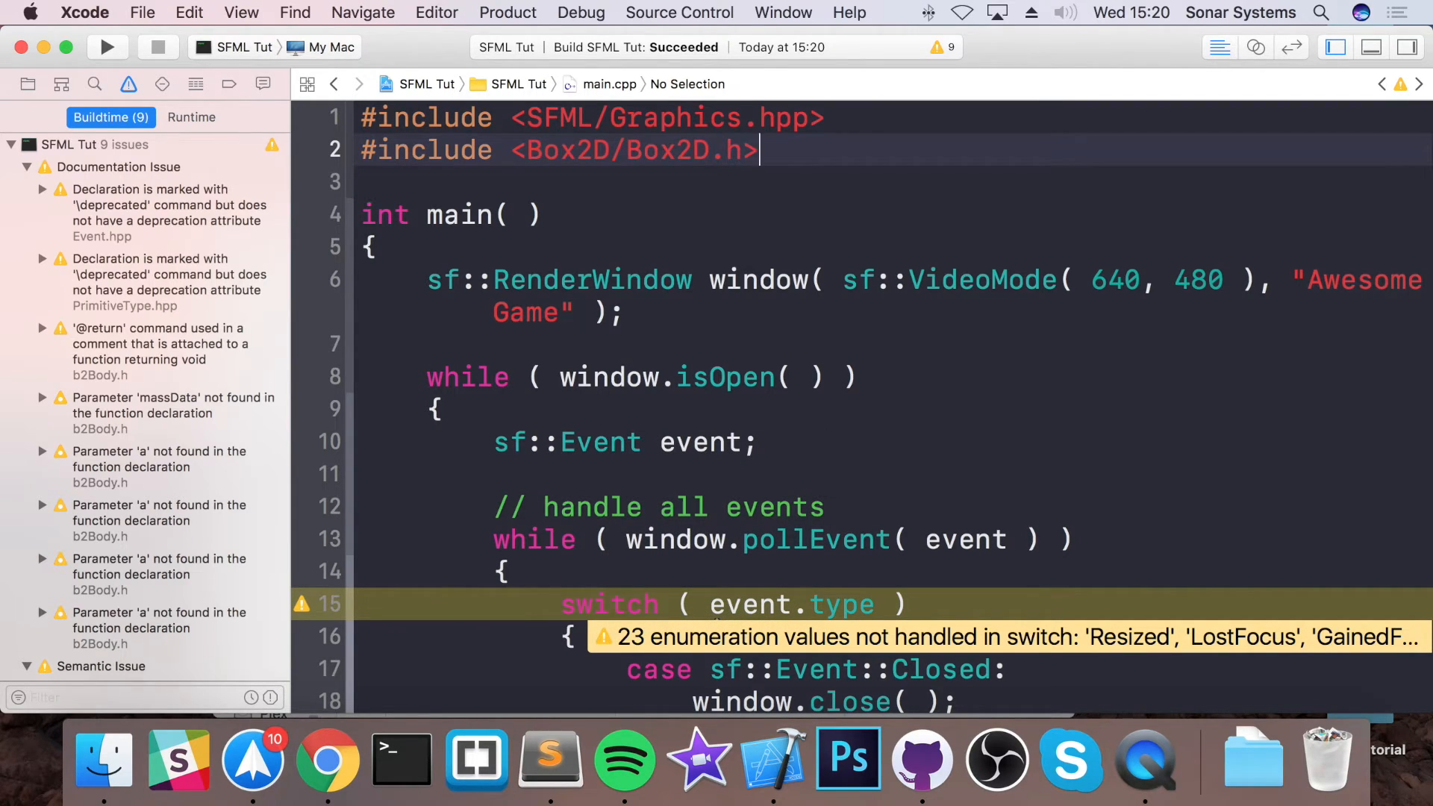
{"action": "key", "text": "Down"}
{"action": "key", "text": "Down"}
{"action": "key", "text": "Down"}
{"action": "key", "text": "Down"}
{"action": "key", "text": "Down"}
Step: Insert a blank line in main, test that b2World autocompletes, then remove the test text
{"action": "key", "text": "Return"}
{"action": "key", "text": "Return"}
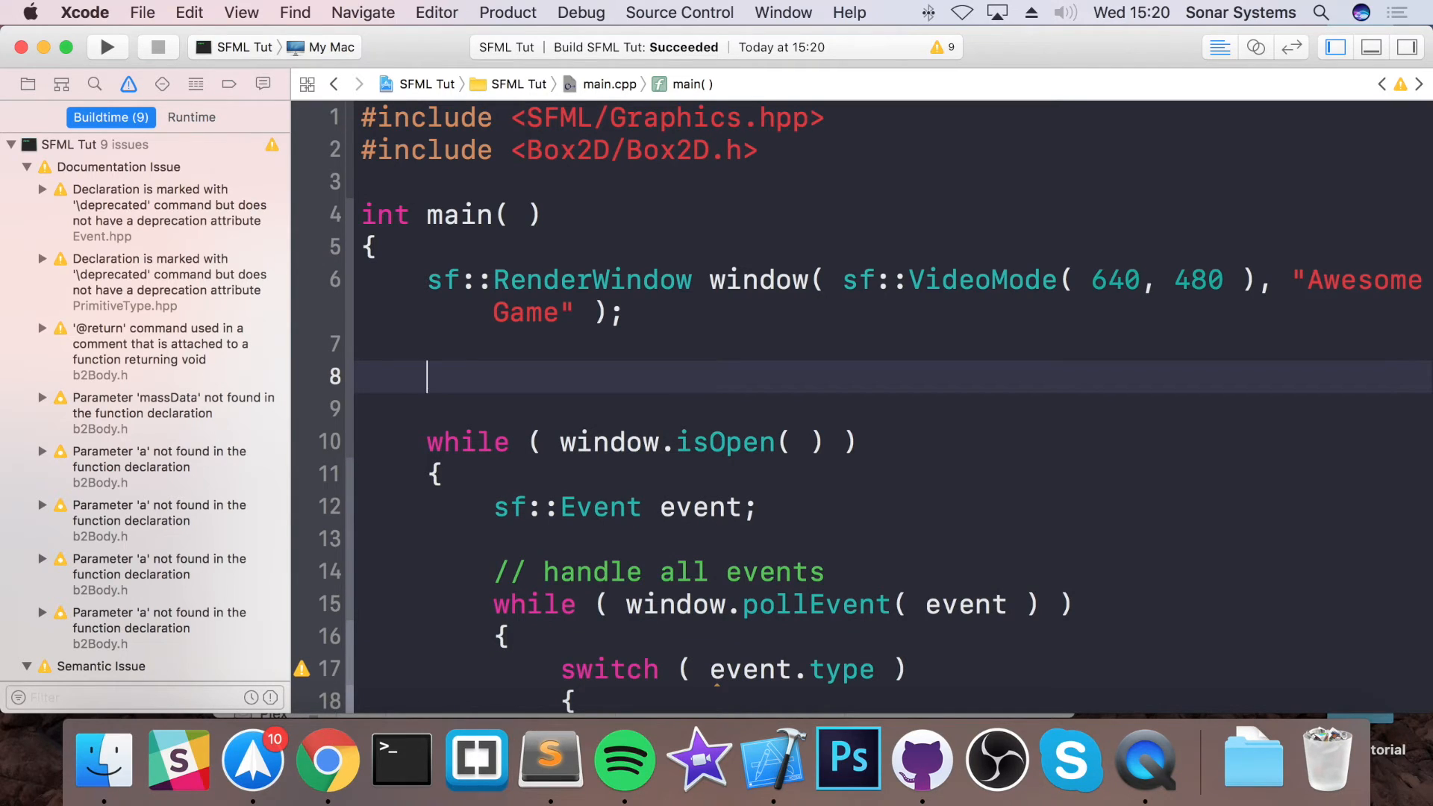
{"action": "type", "text": "b2"}
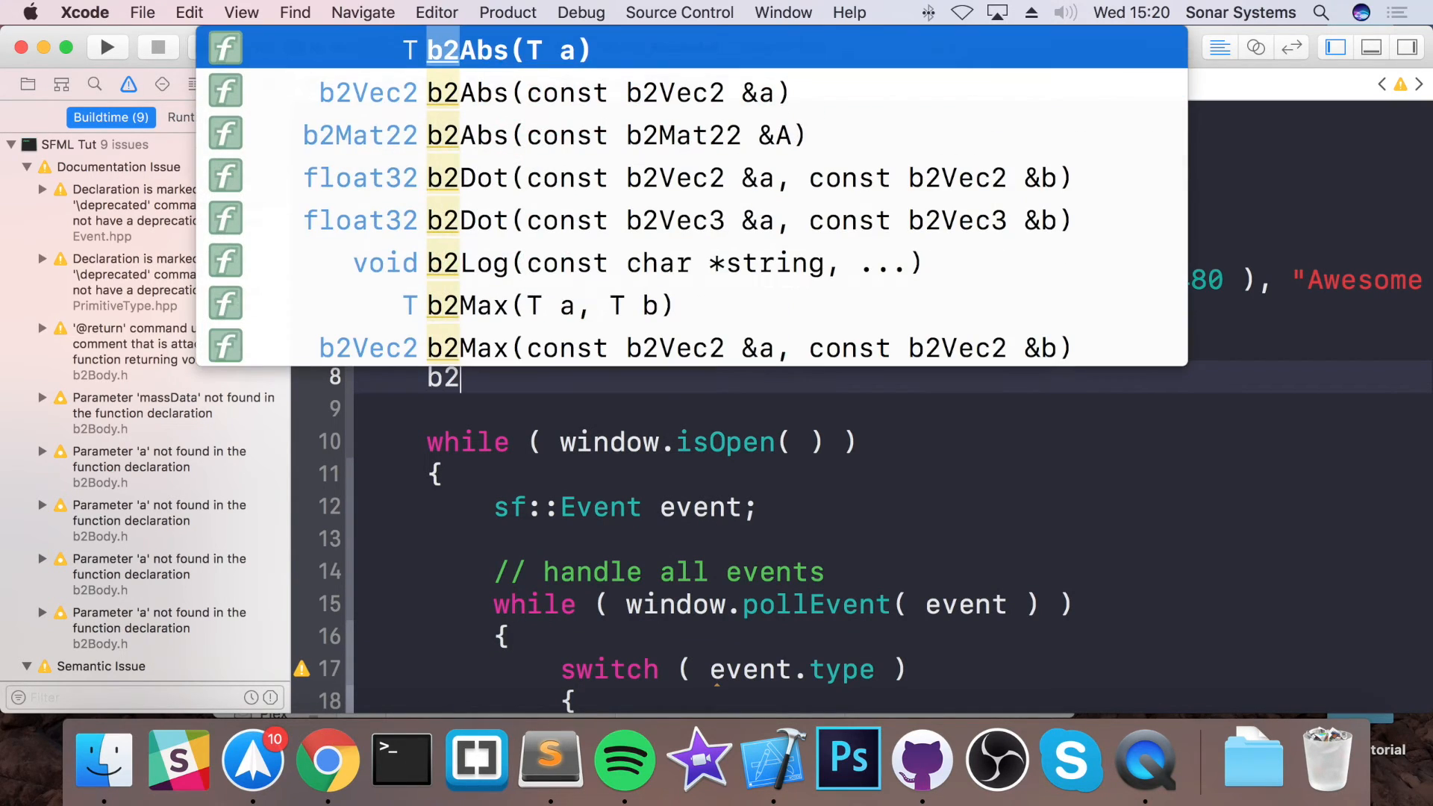
{"action": "type", "text": "wor"}
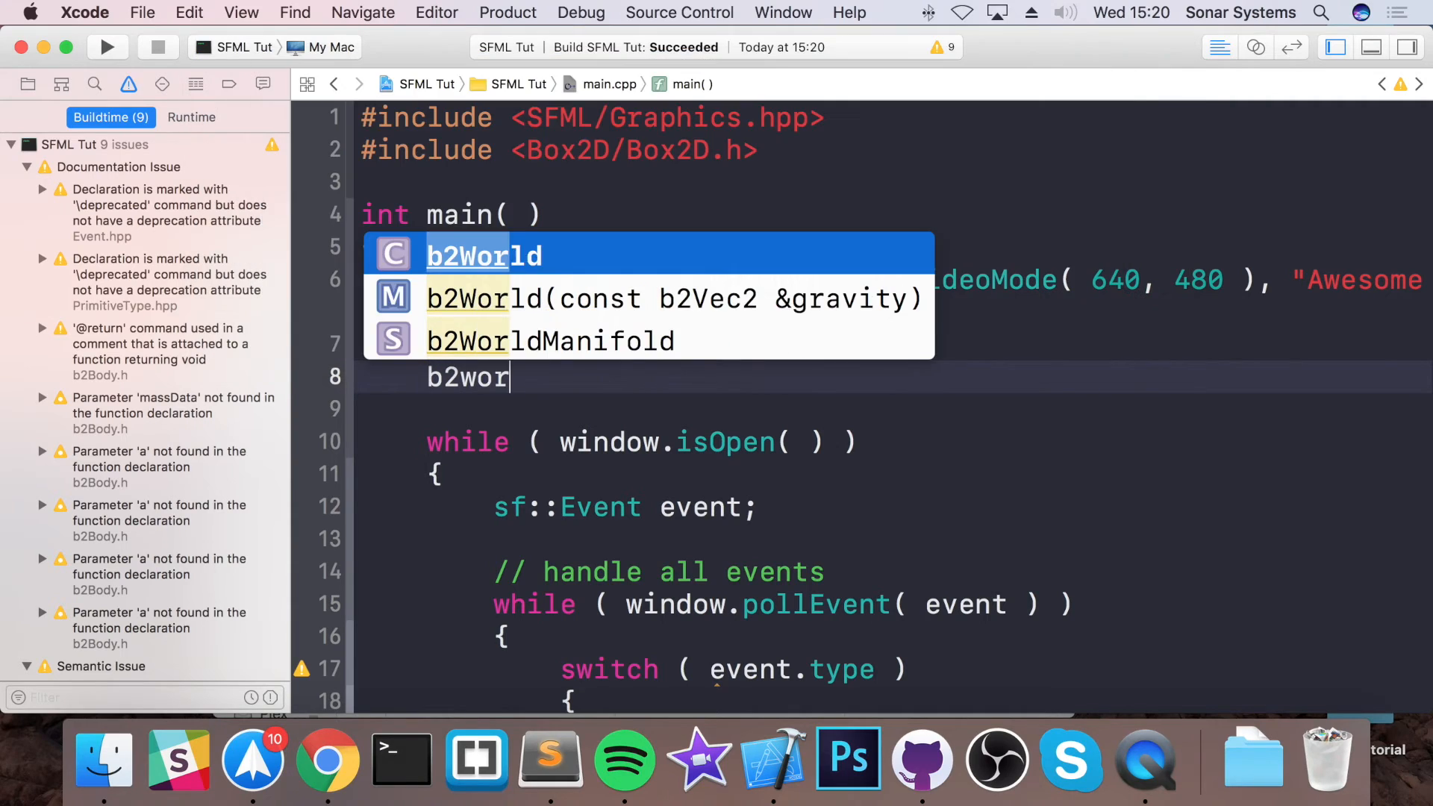
{"action": "type", "text": "ld"}
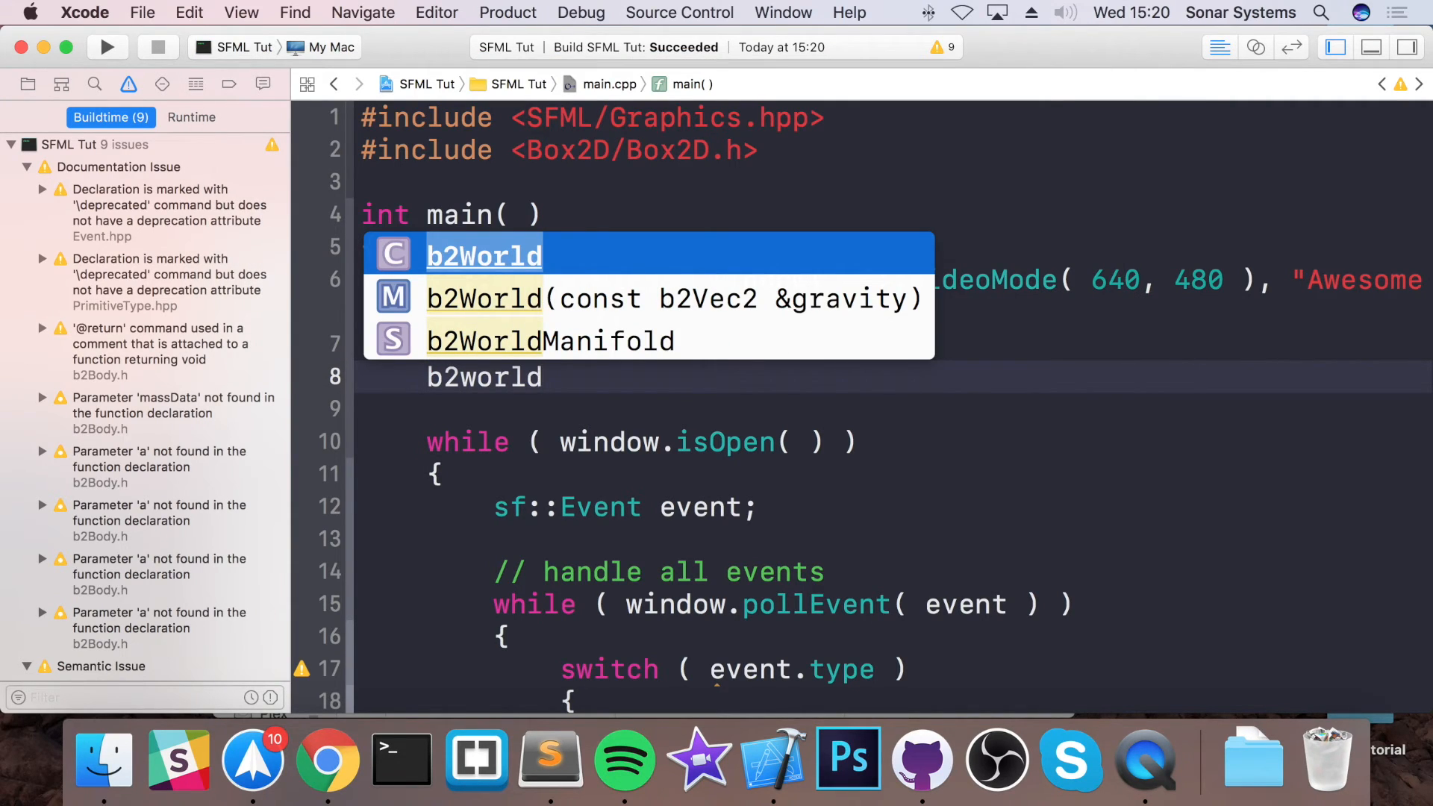
{"action": "key", "text": "Escape"}
{"action": "key", "text": "BackSpace"}
{"action": "key", "text": "BackSpace"}
{"action": "key", "text": "BackSpace"}
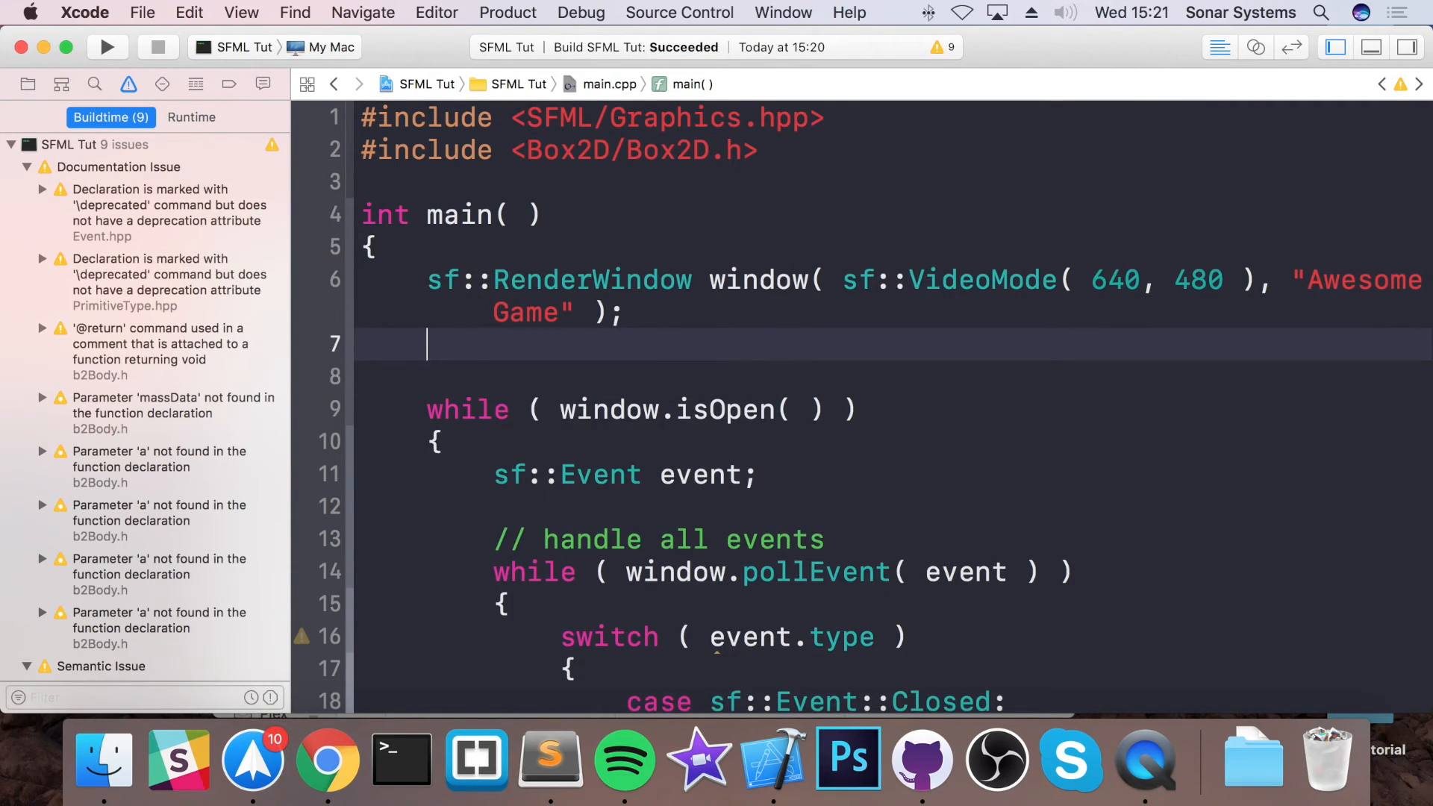